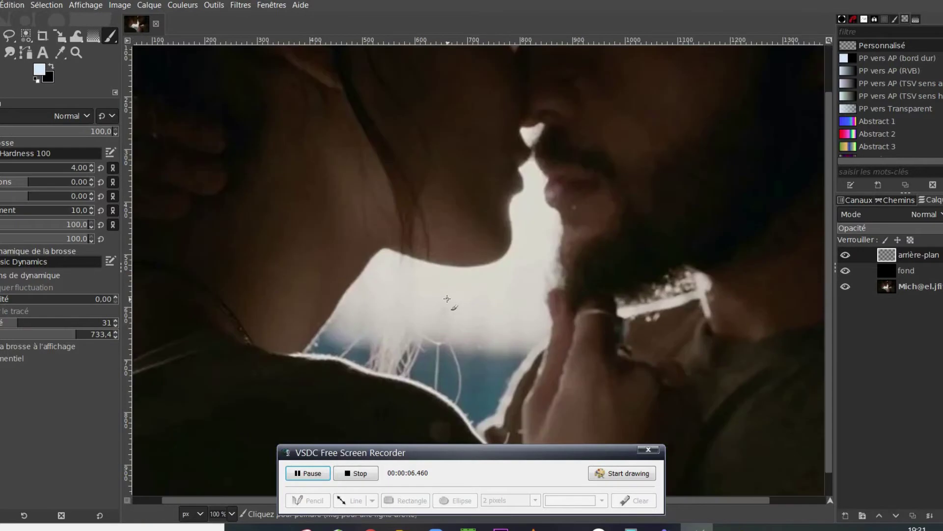
Step: Paint the gap between the couple on the arrière-plan layer with a size 36 brush, pale blue above and medium blue below
{"action": "left_click", "coordinate": [60, 52]}
{"action": "left_click", "coordinate": [107, 34]}
{"action": "mouse_move", "coordinate": [393, 315]}
{"action": "left_mouse_down"}
{"action": "mouse_move", "coordinate": [432, 316]}
{"action": "mouse_move", "coordinate": [396, 309]}
{"action": "mouse_move", "coordinate": [506, 295]}
{"action": "mouse_move", "coordinate": [493, 244]}
{"action": "left_mouse_up"}
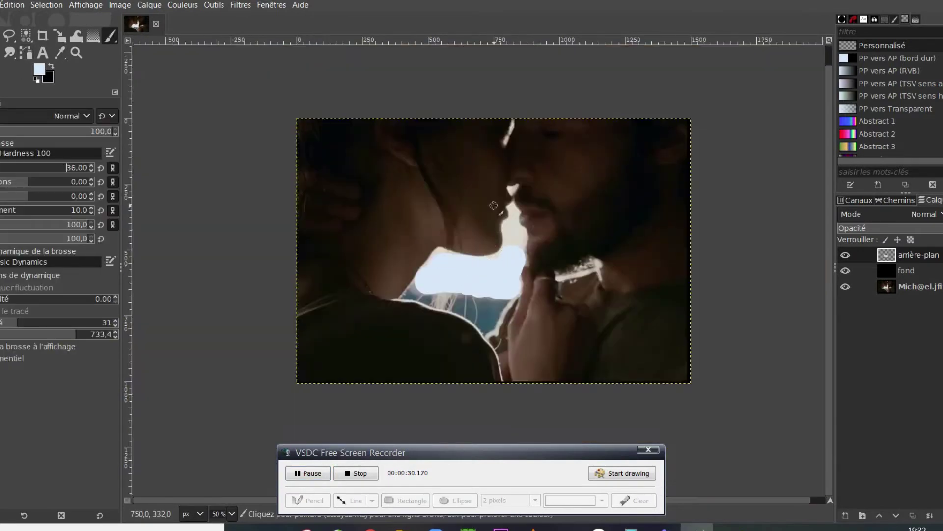
{"action": "key", "text": "2"}
{"action": "mouse_move", "coordinate": [555, 374]}
{"action": "left_mouse_down"}
{"action": "mouse_move", "coordinate": [546, 217]}
{"action": "mouse_move", "coordinate": [521, 410]}
{"action": "left_mouse_up"}
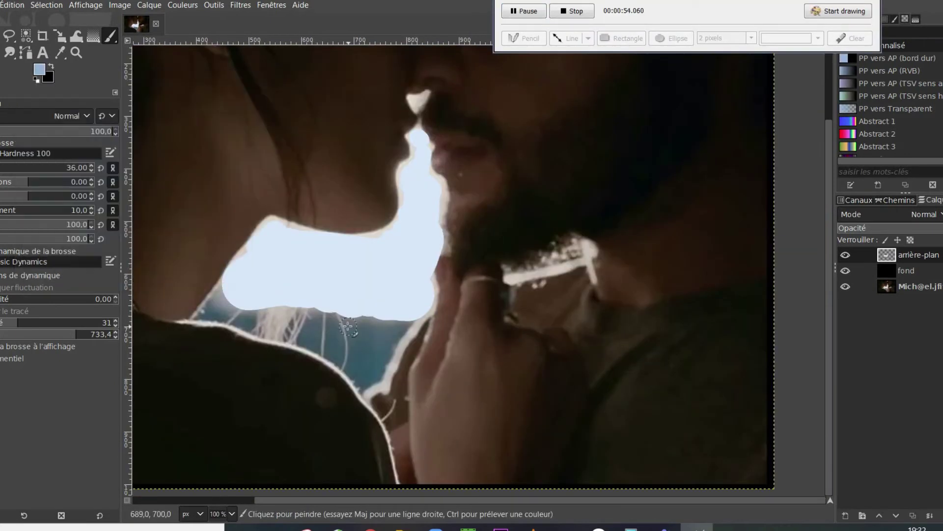
{"action": "mouse_move", "coordinate": [348, 325]}
{"action": "left_mouse_down"}
{"action": "mouse_move", "coordinate": [221, 300]}
{"action": "mouse_move", "coordinate": [383, 374]}
{"action": "mouse_move", "coordinate": [369, 334]}
{"action": "left_mouse_up"}
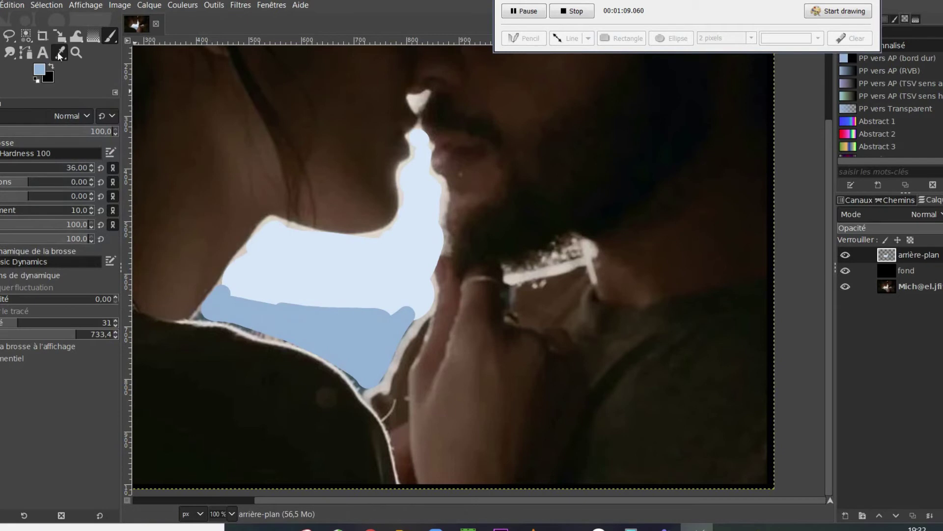
Step: Create a transparent layer named peau and paint the lightest part of the man's hand in a brown sampled from the photo
{"action": "left_click", "coordinate": [470, 358], "text": "ctrl"}
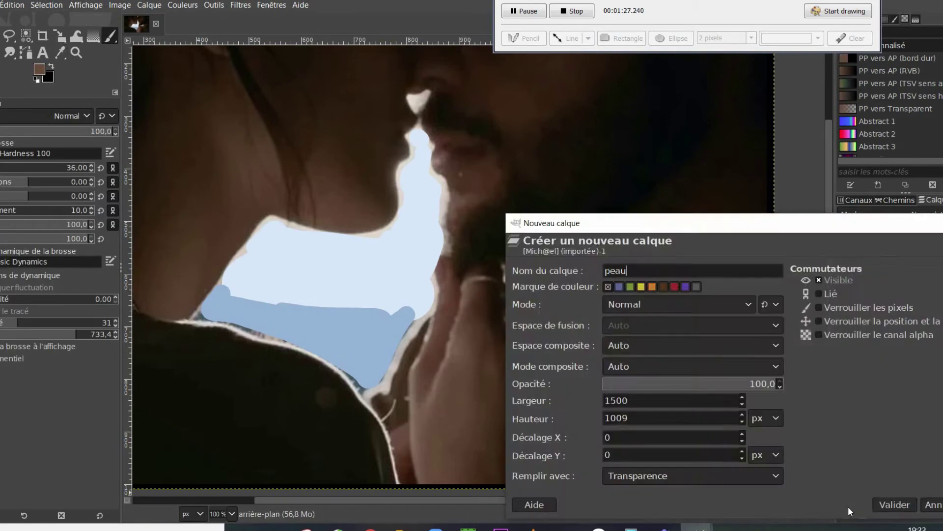
{"action": "left_click", "coordinate": [848, 506]}
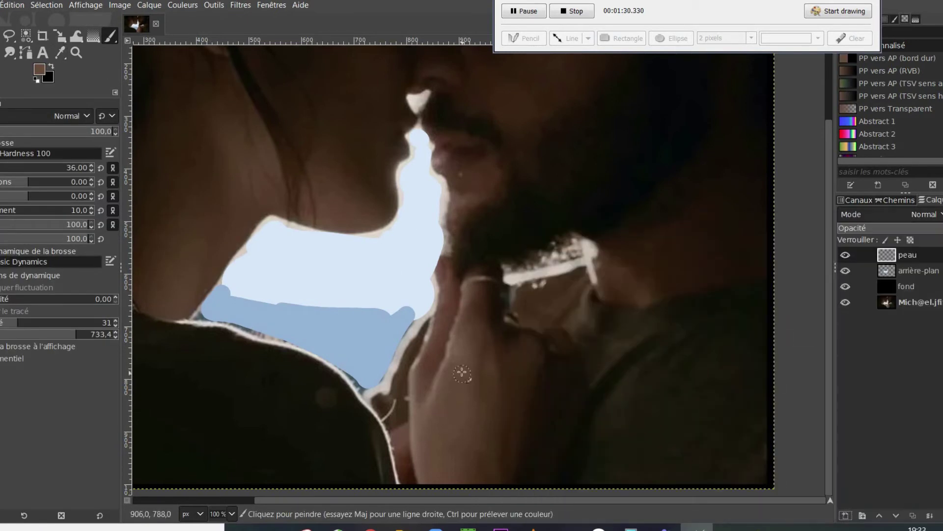
{"action": "left_click_drag", "start_coordinate": [477, 316], "coordinate": [466, 350]}
Step: Sample a darker brown from the hand on the photo layer and paint a strip down the hand's middle on the peau layer
{"action": "left_click", "coordinate": [60, 53]}
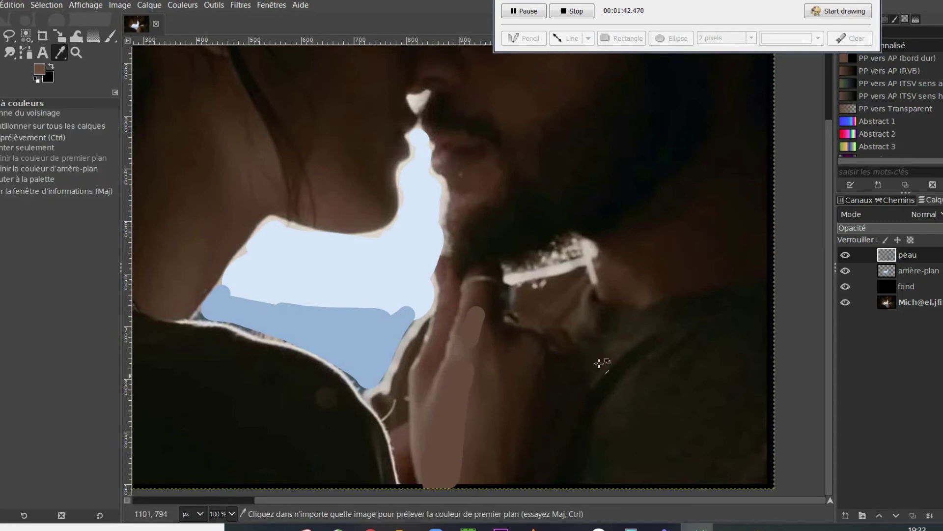
{"action": "left_click", "coordinate": [914, 301]}
{"action": "left_click", "coordinate": [484, 364]}
{"action": "left_click", "coordinate": [909, 254]}
{"action": "left_click", "coordinate": [109, 36]}
{"action": "left_click_drag", "start_coordinate": [468, 477], "coordinate": [486, 326]}
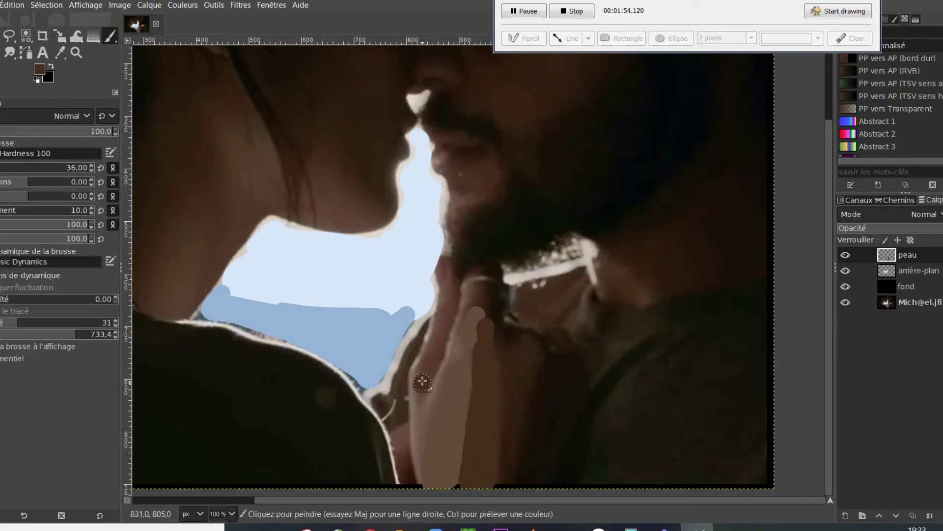
Step: Paint the man's front finger in brown and the shadowed edge of his hand in a darker sampled tone
{"action": "left_click_drag", "start_coordinate": [420, 389], "coordinate": [449, 281]}
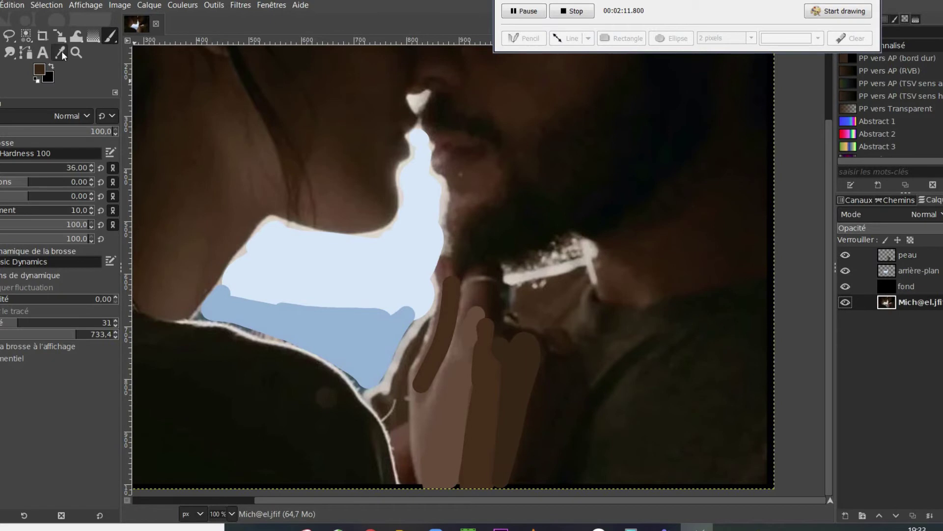
{"action": "left_click", "coordinate": [493, 304], "text": "ctrl"}
{"action": "left_click_drag", "start_coordinate": [491, 268], "coordinate": [493, 309]}
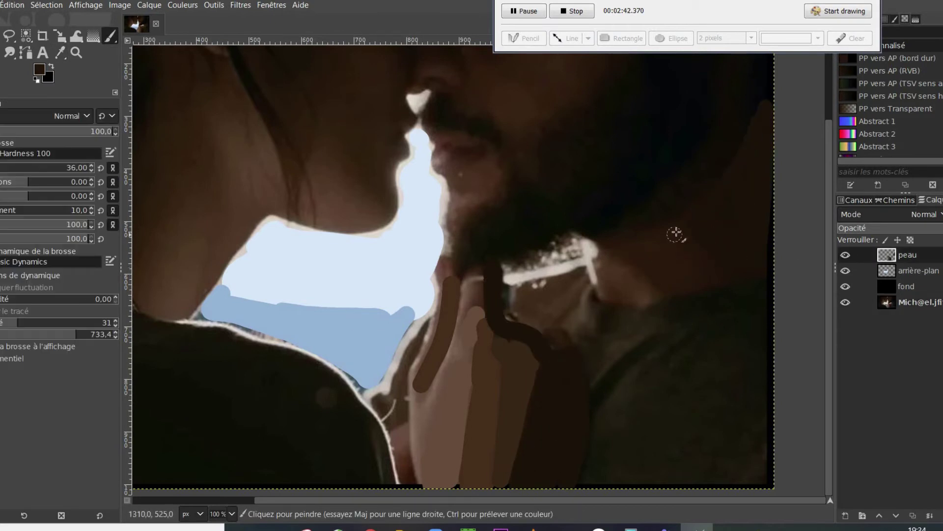
Step: Paint the man's neck and cheek on the peau layer in reddish browns sampled from the photo
{"action": "left_click", "coordinate": [908, 302]}
{"action": "left_click", "coordinate": [620, 280], "text": "ctrl"}
{"action": "left_click", "coordinate": [899, 254]}
{"action": "left_click_drag", "start_coordinate": [601, 260], "coordinate": [635, 296]}
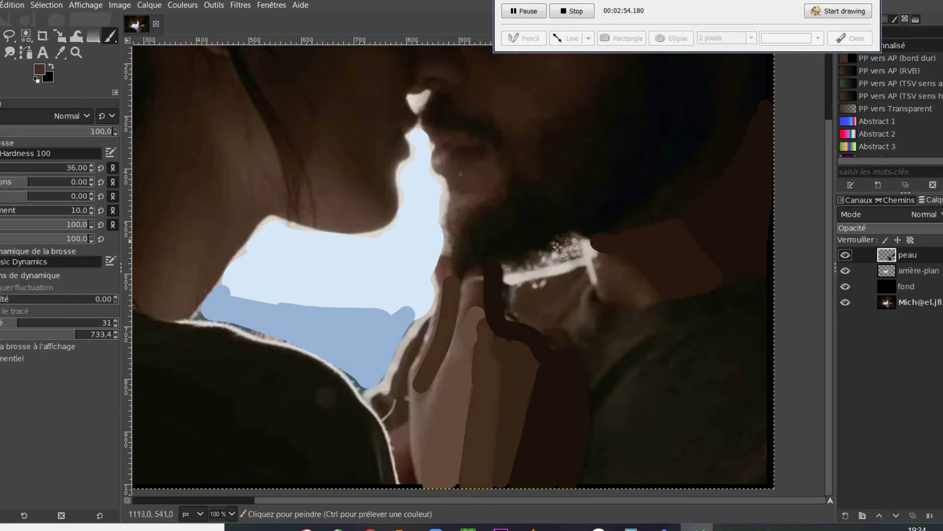
{"action": "left_click_drag", "start_coordinate": [829, 273], "coordinate": [835, 205]}
{"action": "left_click_drag", "start_coordinate": [472, 142], "coordinate": [515, 226]}
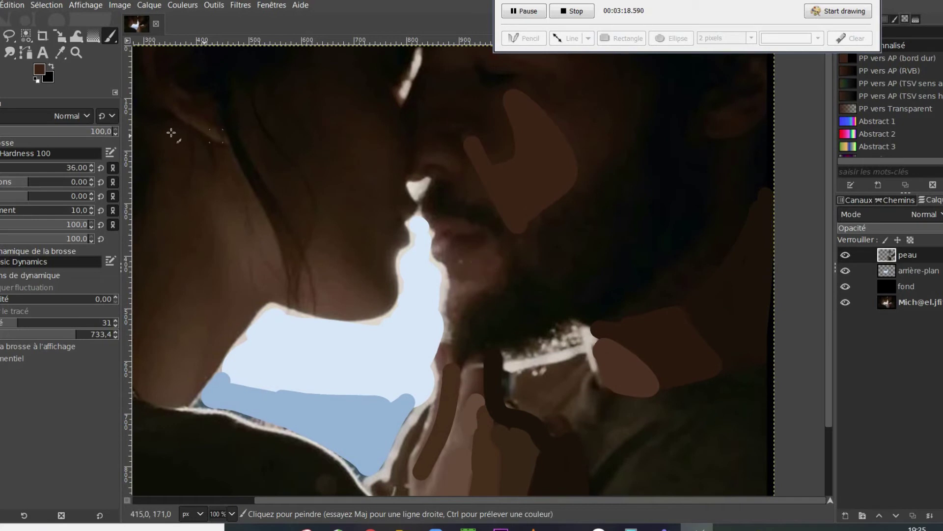
Step: Sample the skin below the man's lower lip on the photo layer and paint that area on the peau layer
{"action": "left_click", "coordinate": [456, 263], "text": "ctrl"}
{"action": "left_click", "coordinate": [909, 301]}
{"action": "left_click", "coordinate": [456, 265], "text": "ctrl"}
{"action": "left_click", "coordinate": [907, 255]}
{"action": "mouse_move", "coordinate": [453, 267]}
{"action": "left_mouse_down"}
{"action": "mouse_move", "coordinate": [484, 254]}
{"action": "mouse_move", "coordinate": [489, 265]}
{"action": "left_mouse_up"}
{"action": "left_click", "coordinate": [448, 163]}
{"action": "left_click", "coordinate": [144, 61], "text": "ctrl"}
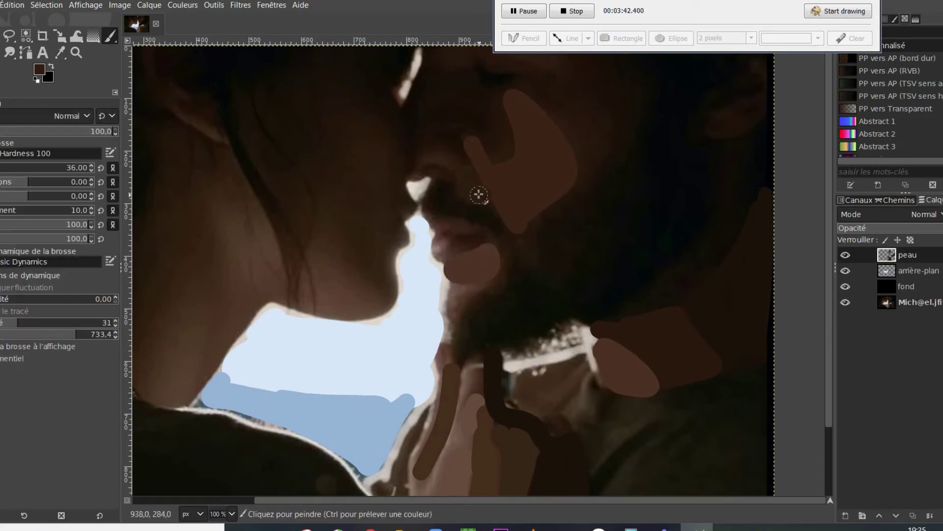
Step: Paint the man's fingers and a highlight on his chin with a lighter brown sampled from the hand in the photo
{"action": "scroll", "coordinate": [420, 167], "scroll_direction": "down", "scroll_amount": 4}
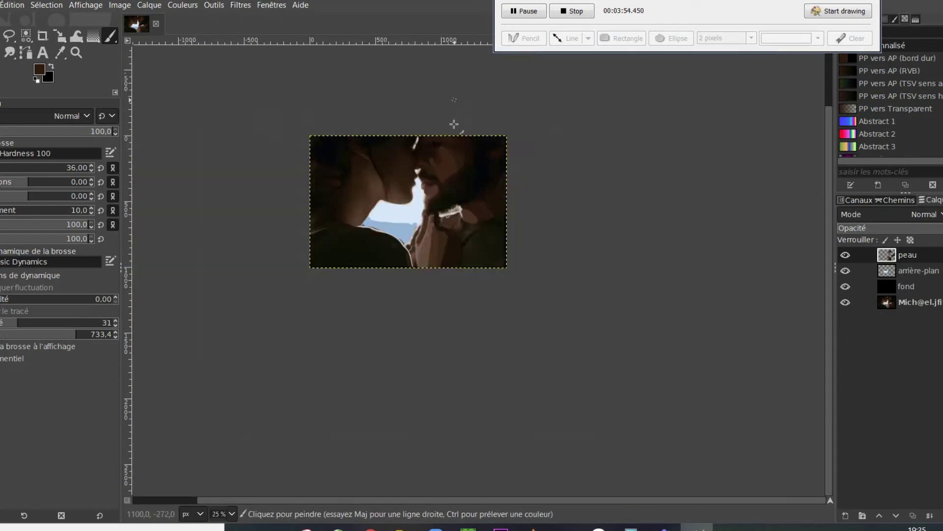
{"action": "scroll", "coordinate": [456, 164], "scroll_direction": "up", "scroll_amount": 3}
{"action": "scroll", "coordinate": [330, 347], "scroll_direction": "up", "scroll_amount": 3}
{"action": "left_click", "coordinate": [904, 302]}
{"action": "left_click", "coordinate": [463, 424], "text": "ctrl"}
{"action": "key", "text": "p"}
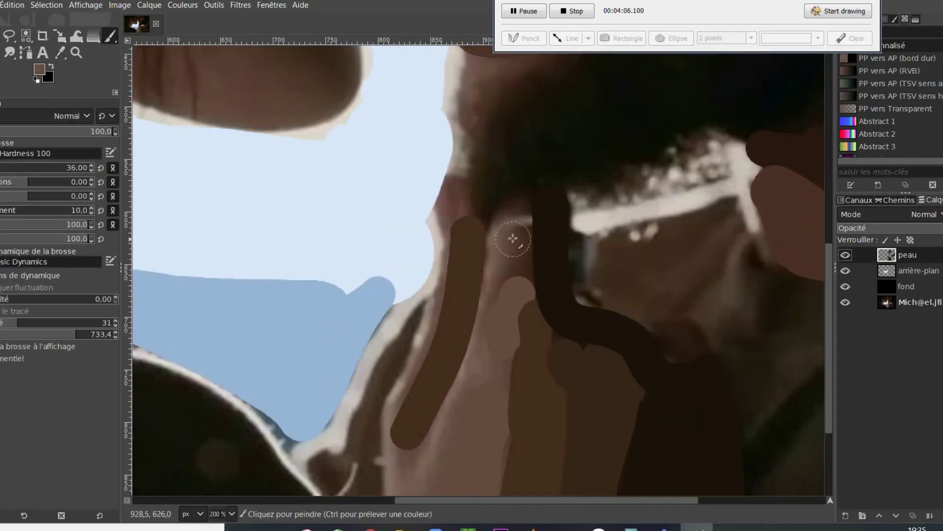
{"action": "left_click_drag", "start_coordinate": [506, 245], "coordinate": [417, 442]}
{"action": "scroll", "coordinate": [821, 368], "scroll_direction": "down", "scroll_amount": 3}
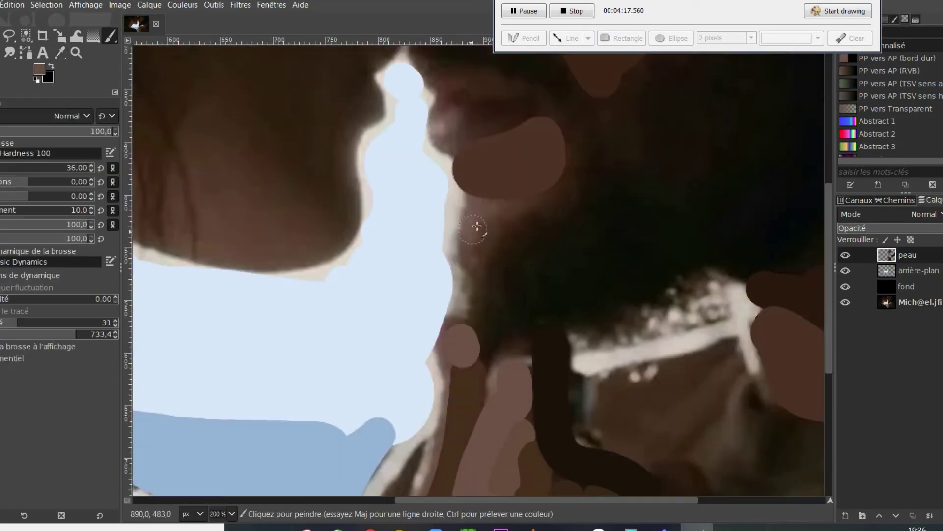
{"action": "mouse_move", "coordinate": [480, 225]}
{"action": "left_mouse_down"}
{"action": "mouse_move", "coordinate": [487, 201]}
{"action": "mouse_move", "coordinate": [486, 209]}
{"action": "left_mouse_up"}
Step: Paint the underside of the man's nose in a sampled brown, undoing the first stroke and repainting it
{"action": "scroll", "coordinate": [487, 209], "scroll_direction": "up", "scroll_amount": 1}
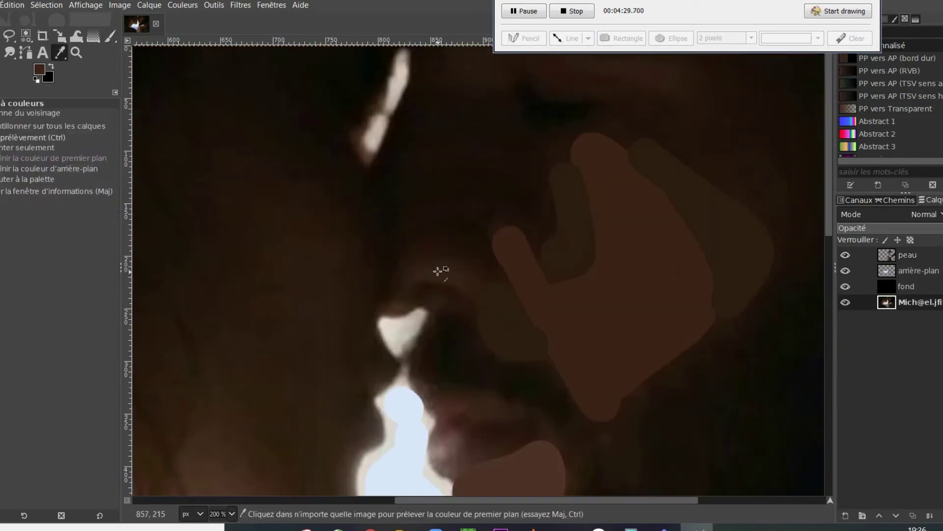
{"action": "left_click_drag", "start_coordinate": [438, 269], "coordinate": [396, 312]}
{"action": "left_click_drag", "start_coordinate": [604, 15], "coordinate": [687, 530]}
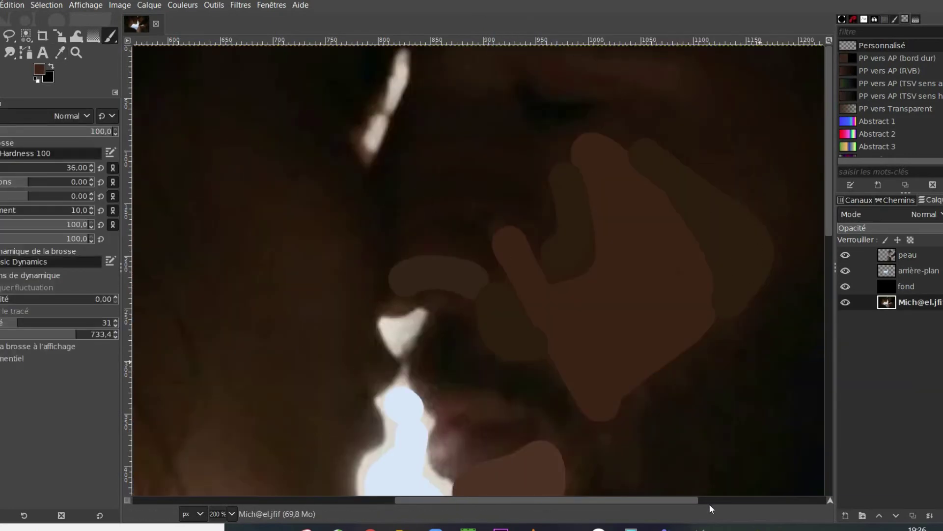
{"action": "left_click", "coordinate": [844, 302]}
{"action": "left_click", "coordinate": [844, 301]}
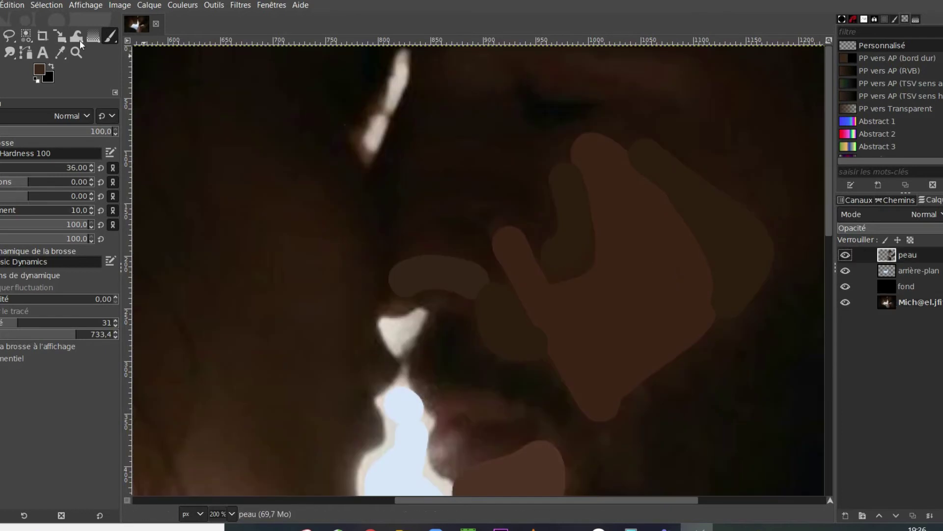
{"action": "key", "text": "ctrl+z"}
{"action": "left_click_drag", "start_coordinate": [469, 281], "coordinate": [409, 282]}
Step: Sample the reddish brown above the man's eye on the photo layer and paint his eyelid on the peau layer
{"action": "left_click", "coordinate": [60, 53]}
{"action": "left_click", "coordinate": [914, 301]}
{"action": "left_click", "coordinate": [565, 69]}
{"action": "left_click", "coordinate": [110, 36]}
{"action": "left_click", "coordinate": [907, 255]}
{"action": "left_click_drag", "start_coordinate": [562, 68], "coordinate": [539, 73]}
Step: Paint the tip of the man's nose and the outer side of his cheek in dark brown sampled from the photo
{"action": "left_click", "coordinate": [914, 301]}
{"action": "left_click", "coordinate": [60, 53]}
{"action": "left_click", "coordinate": [422, 249]}
{"action": "left_click", "coordinate": [907, 254]}
{"action": "left_click", "coordinate": [110, 35]}
{"action": "left_click_drag", "start_coordinate": [412, 252], "coordinate": [432, 249]}
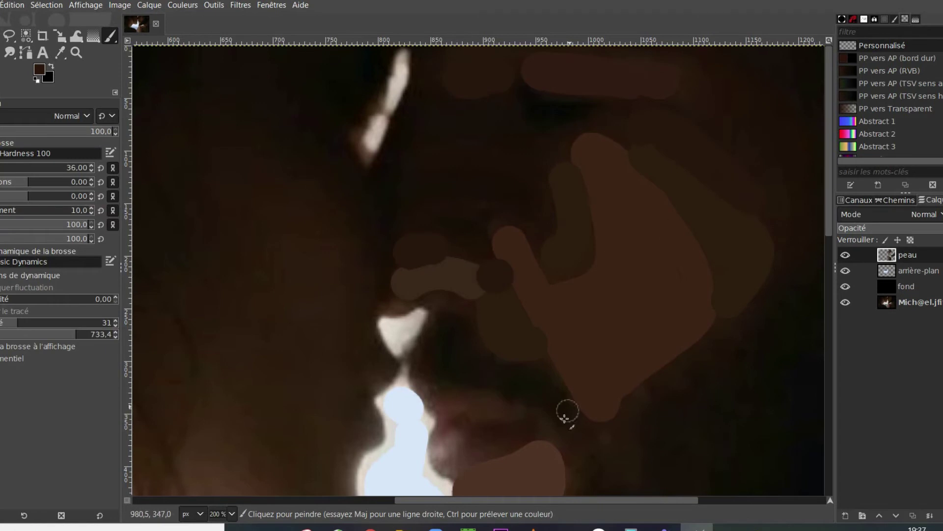
{"action": "left_click_drag", "start_coordinate": [752, 145], "coordinate": [786, 221]}
Step: Fill the bridge of the man's nose and the area around his eye with a very dark brown sampled from the photo
{"action": "left_click", "coordinate": [914, 301]}
{"action": "left_click", "coordinate": [60, 53]}
{"action": "left_click", "coordinate": [739, 136]}
{"action": "left_click", "coordinate": [907, 254]}
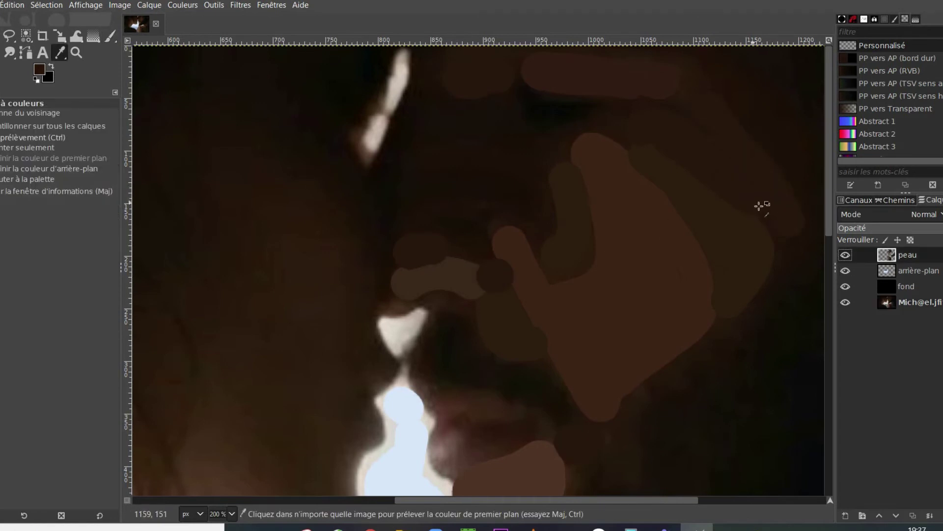
{"action": "left_click", "coordinate": [110, 36]}
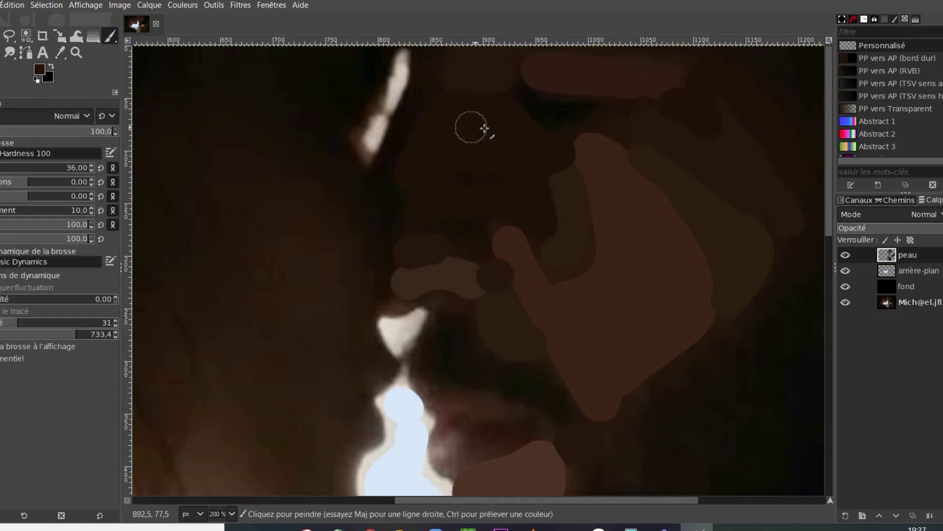
Step: Sample a near-black from the photo and paint the edge of the man's nose bridge and his closed eye on the peau layer
{"action": "left_click", "coordinate": [60, 53]}
{"action": "left_click", "coordinate": [914, 301]}
{"action": "left_click", "coordinate": [385, 196]}
{"action": "left_click", "coordinate": [110, 35]}
{"action": "left_click", "coordinate": [907, 255]}
{"action": "mouse_move", "coordinate": [390, 223]}
{"action": "left_mouse_down"}
{"action": "mouse_move", "coordinate": [387, 177]}
{"action": "mouse_move", "coordinate": [428, 69]}
{"action": "left_mouse_up"}
{"action": "left_click_drag", "start_coordinate": [531, 98], "coordinate": [603, 113]}
Step: Paint the man's moustache, the edge of his beard along the cheek and the beard's dark mass in near-black
{"action": "left_click_drag", "start_coordinate": [765, 117], "coordinate": [597, 464]}
{"action": "left_click_drag", "start_coordinate": [560, 408], "coordinate": [418, 359]}
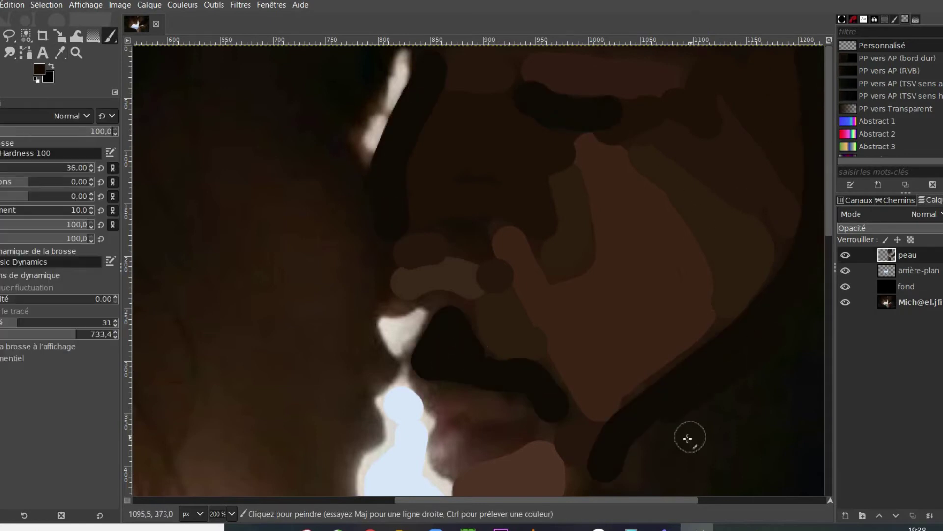
{"action": "scroll", "coordinate": [767, 356], "scroll_direction": "down", "scroll_amount": 4}
{"action": "left_click_drag", "start_coordinate": [688, 500], "coordinate": [795, 501]}
{"action": "scroll", "coordinate": [686, 176], "scroll_direction": "up", "scroll_amount": 4}
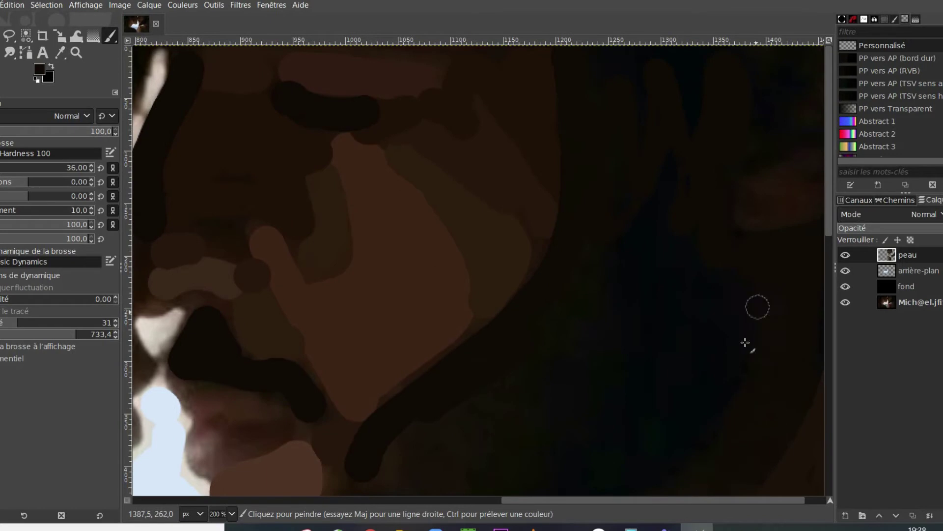
{"action": "scroll", "coordinate": [393, 417], "scroll_direction": "down", "scroll_amount": 5}
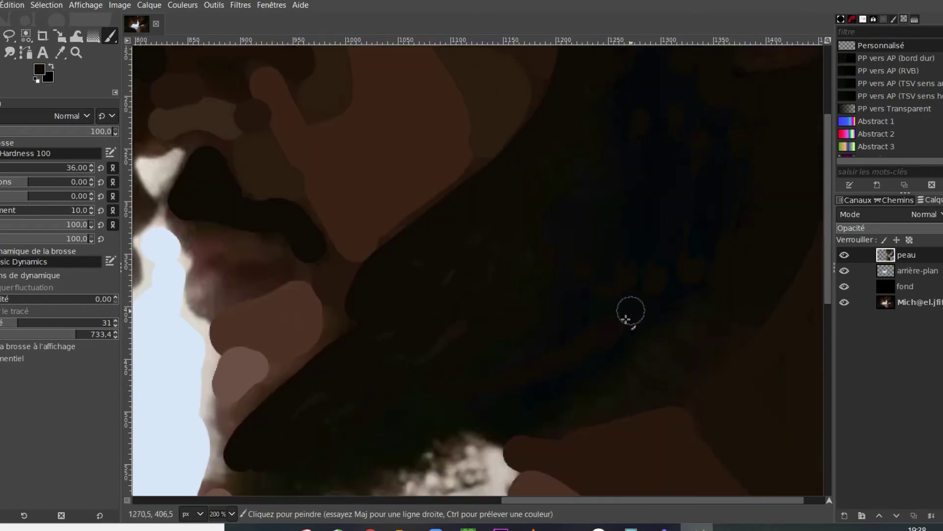
Step: Paint the dark crease above the man's nostril on the peau layer with a tone sampled from the photo
{"action": "scroll", "coordinate": [283, 237], "scroll_direction": "up", "scroll_amount": 4}
{"action": "left_click_drag", "start_coordinate": [540, 499], "coordinate": [393, 500]}
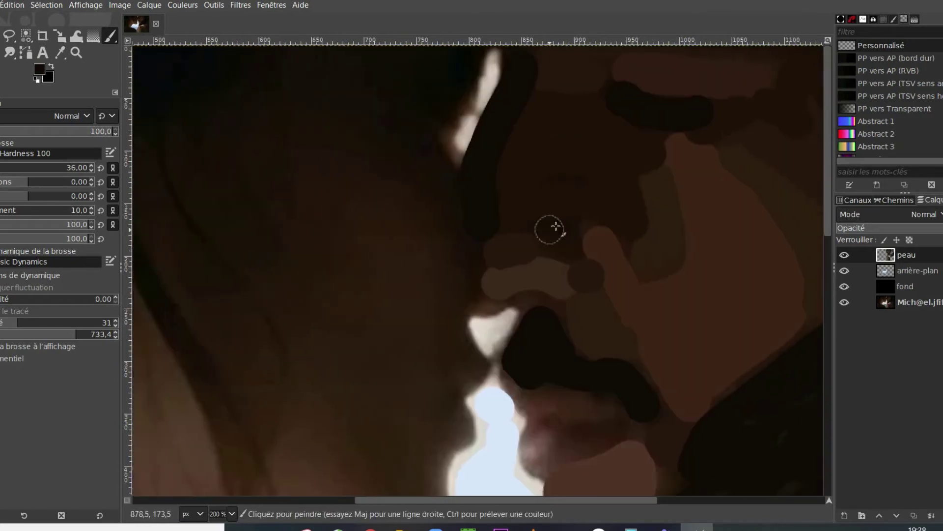
{"action": "key", "text": "o"}
{"action": "left_click", "coordinate": [563, 179]}
{"action": "left_click", "coordinate": [907, 302]}
{"action": "left_click", "coordinate": [576, 235]}
{"action": "left_click", "coordinate": [110, 35]}
{"action": "left_click", "coordinate": [906, 254]}
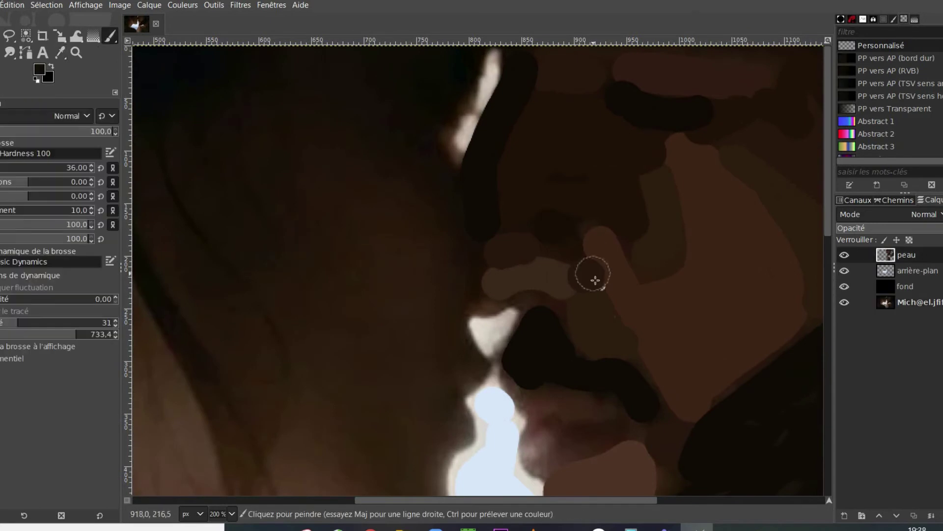
Step: With the photo layer hidden, fill the man's beard in near-black using a size 72 brush, and show the photo layer again
{"action": "left_click", "coordinate": [844, 302]}
{"action": "scroll", "coordinate": [426, 246], "scroll_direction": "down", "scroll_amount": 2}
{"action": "key", "text": "o"}
{"action": "left_click", "coordinate": [666, 266]}
{"action": "left_click", "coordinate": [110, 36]}
{"action": "left_click", "coordinate": [25, 167]}
{"action": "left_click", "coordinate": [686, 319]}
{"action": "scroll", "coordinate": [67, 168], "scroll_direction": "up", "scroll_amount": 3}
{"action": "mouse_move", "coordinate": [560, 422]}
{"action": "left_mouse_down"}
{"action": "mouse_move", "coordinate": [674, 386]}
{"action": "mouse_move", "coordinate": [712, 195]}
{"action": "mouse_move", "coordinate": [611, 330]}
{"action": "left_mouse_up"}
{"action": "key", "text": "minus"}
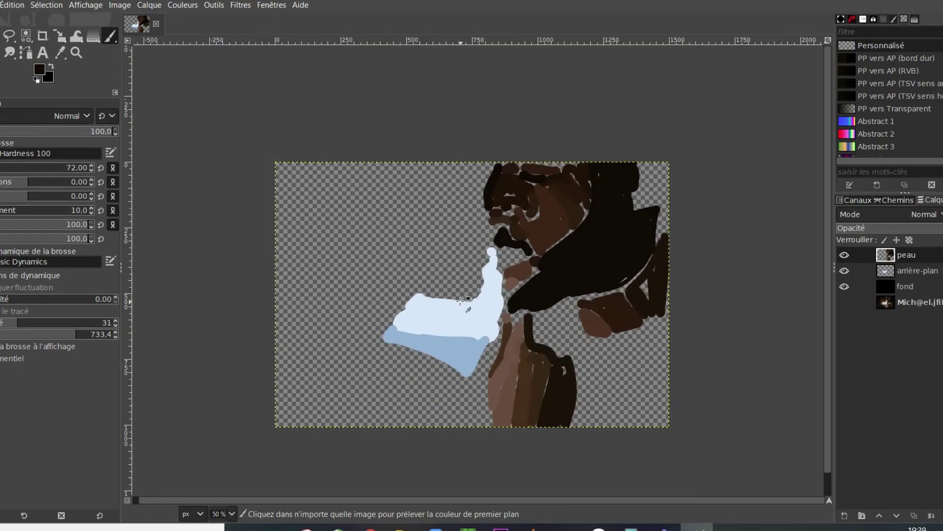
{"action": "left_click", "coordinate": [844, 302]}
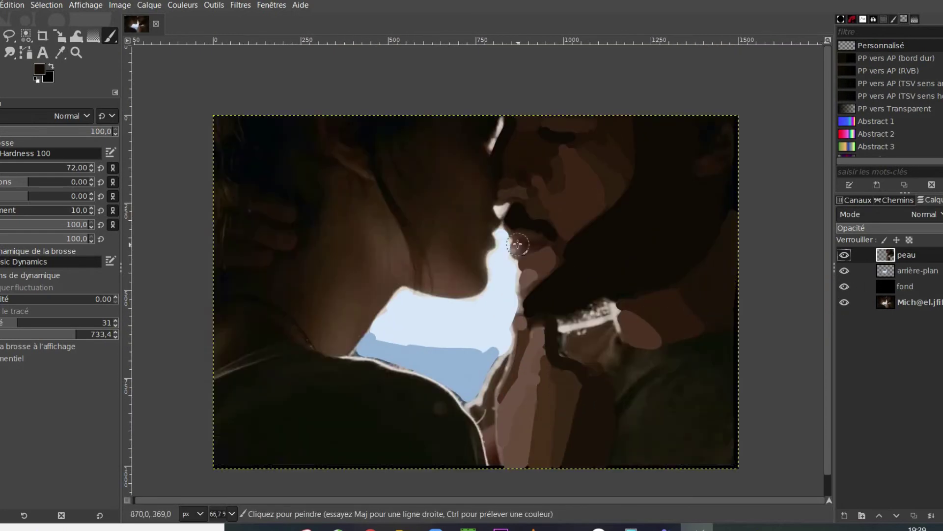
Step: Sample a brown from the woman's face on the photo layer and set the brush size to 62
{"action": "key", "text": "2"}
{"action": "left_click", "coordinate": [904, 302]}
{"action": "left_click", "coordinate": [226, 205], "text": "ctrl"}
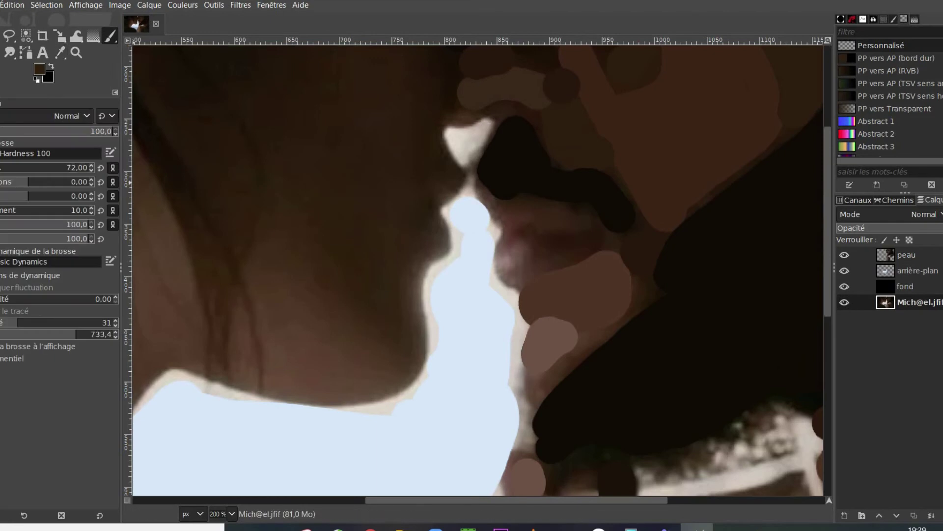
{"action": "left_click_drag", "start_coordinate": [40, 166], "coordinate": [59, 166]}
{"action": "mouse_move", "coordinate": [386, 282]}
{"action": "left_mouse_down"}
{"action": "mouse_move", "coordinate": [319, 206]}
{"action": "mouse_move", "coordinate": [383, 315]}
{"action": "left_mouse_up"}
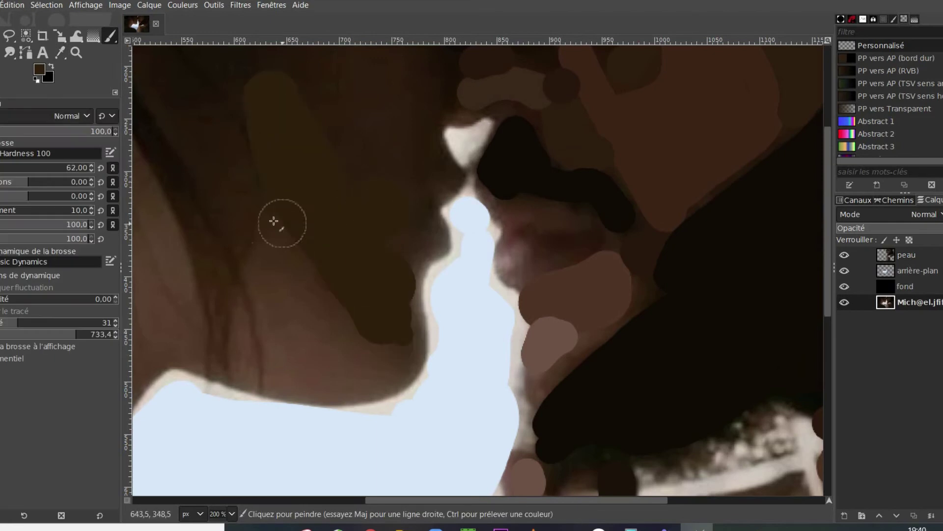
{"action": "left_click", "coordinate": [59, 52]}
{"action": "key", "text": "ctrl+z"}
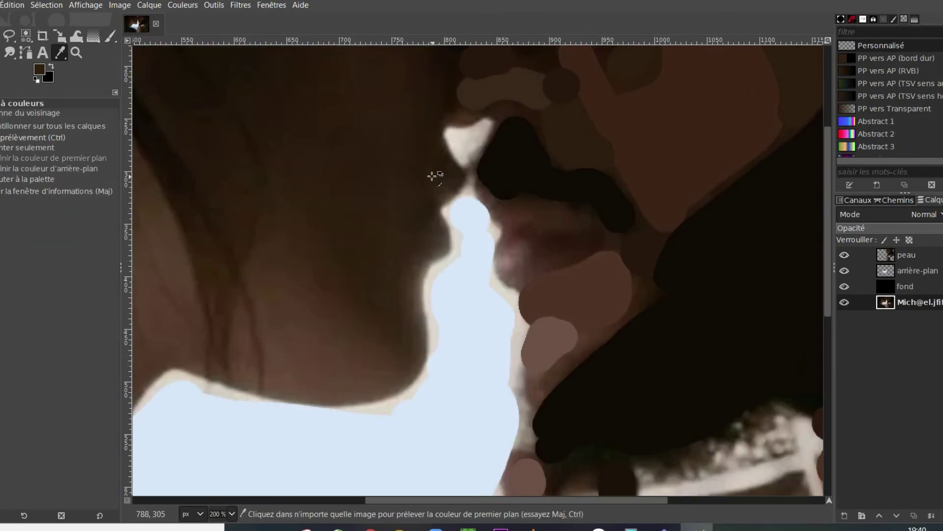
Step: Paint the woman's lower cheek in the sampled brown on the peau layer
{"action": "key", "text": "Home"}
{"action": "key", "text": "p"}
{"action": "mouse_move", "coordinate": [380, 303]}
{"action": "left_mouse_down"}
{"action": "mouse_move", "coordinate": [331, 250]}
{"action": "mouse_move", "coordinate": [288, 148]}
{"action": "mouse_move", "coordinate": [349, 224]}
{"action": "left_mouse_up"}
Step: Sample another brown from the photo layer and paint the woman's upper cheek on the peau layer
{"action": "scroll", "coordinate": [545, 110], "scroll_direction": "up", "scroll_amount": 3}
{"action": "key", "text": "o"}
{"action": "left_click", "coordinate": [904, 301]}
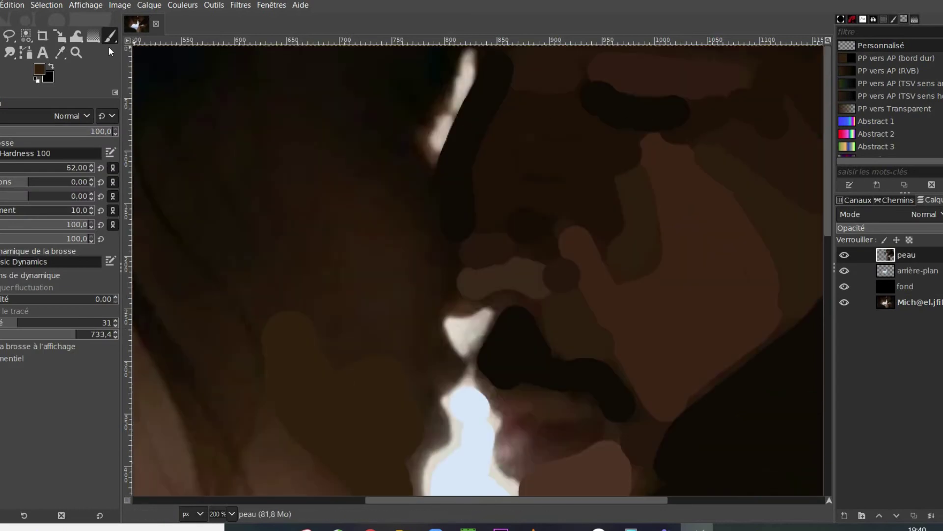
{"action": "left_click", "coordinate": [893, 254]}
{"action": "key", "text": "p"}
{"action": "left_click_drag", "start_coordinate": [377, 330], "coordinate": [379, 297]}
Step: Paint the woman's temple in a darker sampled brown, and the area by her upper lip with a size 10 brush
{"action": "left_click", "coordinate": [904, 302]}
{"action": "key", "text": "o"}
{"action": "left_click", "coordinate": [795, 213]}
{"action": "left_click", "coordinate": [893, 254]}
{"action": "key", "text": "p"}
{"action": "mouse_move", "coordinate": [235, 276]}
{"action": "left_mouse_down"}
{"action": "mouse_move", "coordinate": [272, 194]}
{"action": "mouse_move", "coordinate": [310, 149]}
{"action": "left_mouse_up"}
{"action": "left_click", "coordinate": [5, 169]}
{"action": "left_click_drag", "start_coordinate": [413, 390], "coordinate": [450, 353]}
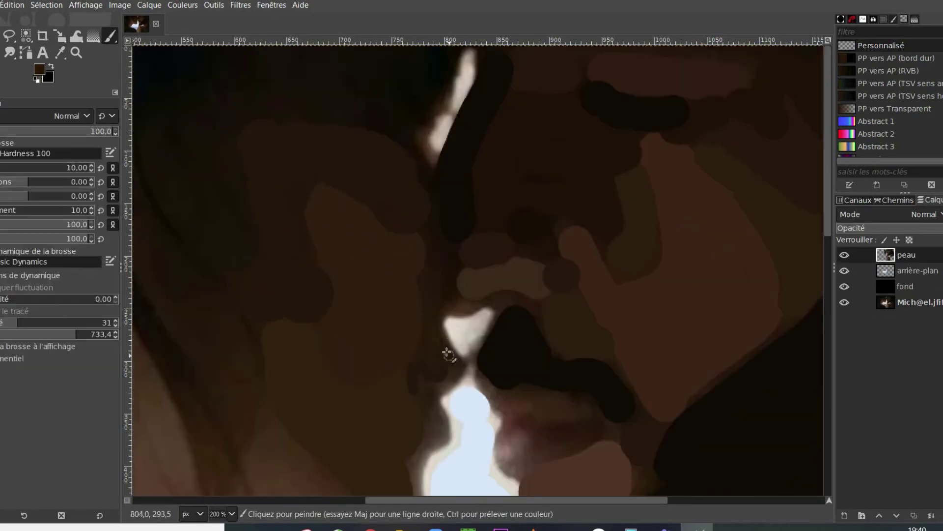
Step: Paint the dark area between the woman's temple and hair on the peau layer with a sampled dark brown and a size 36 brush
{"action": "left_click", "coordinate": [60, 52]}
{"action": "left_click", "coordinate": [904, 302]}
{"action": "left_click", "coordinate": [110, 36]}
{"action": "left_click", "coordinate": [893, 255]}
{"action": "left_click", "coordinate": [8, 169]}
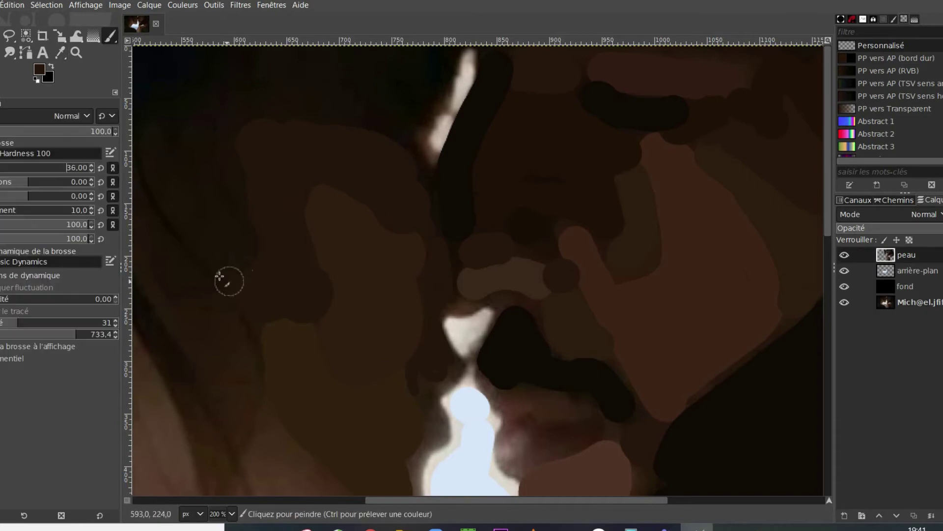
{"action": "left_click_drag", "start_coordinate": [216, 171], "coordinate": [163, 247]}
{"action": "mouse_move", "coordinate": [408, 180]}
{"action": "left_mouse_down"}
{"action": "mouse_move", "coordinate": [371, 123]}
{"action": "mouse_move", "coordinate": [431, 84]}
{"action": "mouse_move", "coordinate": [147, 197]}
{"action": "left_mouse_up"}
Step: Sample a dark brown from the photo layer and paint the left figure's temple and the hair beside the ear on the peau layer
{"action": "key", "text": "o"}
{"action": "left_click", "coordinate": [904, 302]}
{"action": "left_click", "coordinate": [383, 86]}
{"action": "key", "text": "p"}
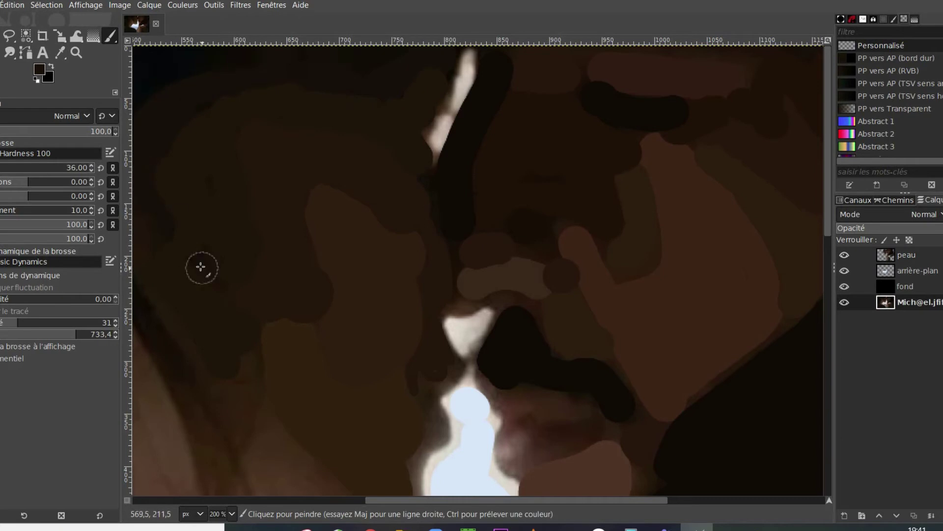
{"action": "scroll", "coordinate": [256, 123], "scroll_direction": "left", "scroll_amount": 5}
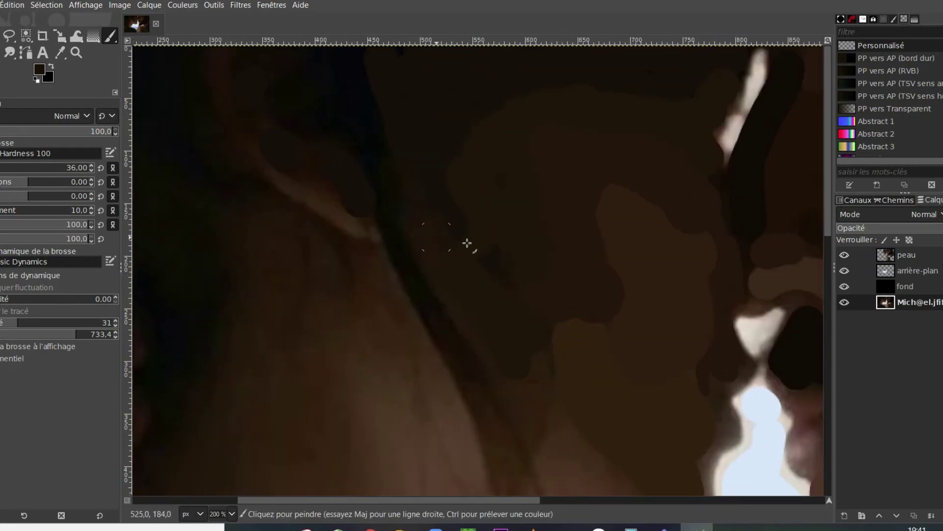
{"action": "left_click", "coordinate": [906, 255]}
{"action": "mouse_move", "coordinate": [511, 59]}
{"action": "left_mouse_down"}
{"action": "mouse_move", "coordinate": [267, 66]}
{"action": "mouse_move", "coordinate": [242, 177]}
{"action": "left_mouse_up"}
Step: Sample a reddish brown from the photo layer and paint the left figure's ear and the upper back of the neck on the peau layer
{"action": "left_click", "coordinate": [60, 52]}
{"action": "key", "text": "End"}
{"action": "left_click", "coordinate": [110, 36]}
{"action": "left_click", "coordinate": [906, 255]}
{"action": "left_click_drag", "start_coordinate": [344, 243], "coordinate": [240, 115]}
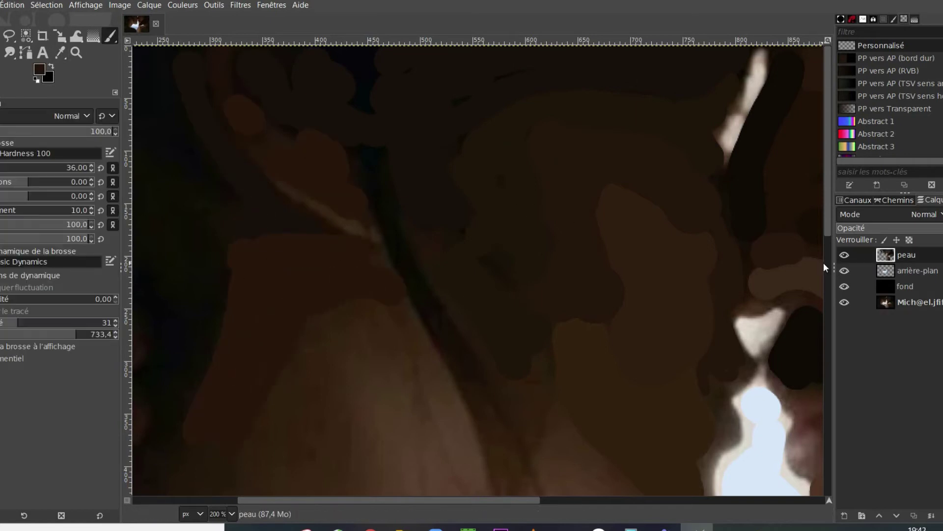
Step: Sample a medium brown from the photo layer and paint the shaded band of the left figure's neck on the peau layer
{"action": "scroll", "coordinate": [237, 272], "scroll_direction": "down", "scroll_amount": 5}
{"action": "left_click_drag", "start_coordinate": [246, 500], "coordinate": [162, 499]}
{"action": "key", "text": "o"}
{"action": "key", "text": "End"}
{"action": "left_click", "coordinate": [317, 187]}
{"action": "key", "text": "p"}
{"action": "key", "text": "Home"}
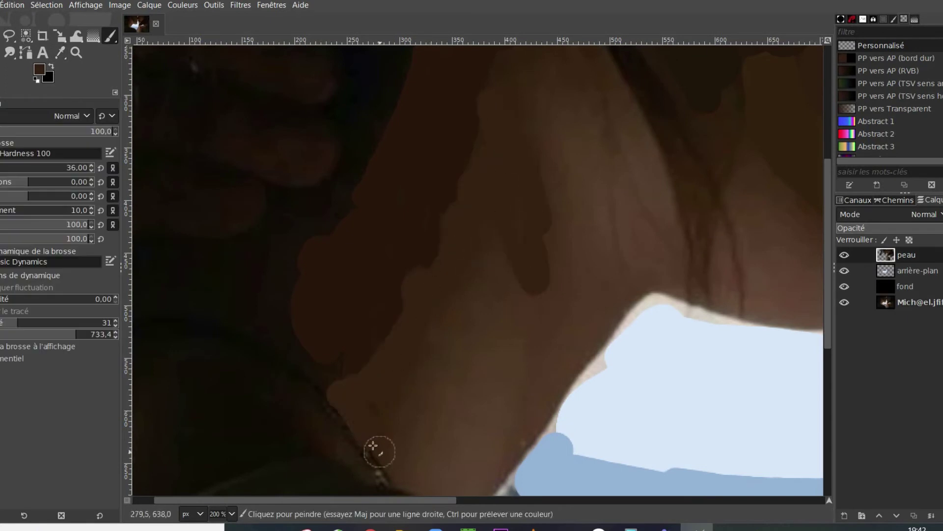
Step: Sample a lighter olive brown from the photo layer and fill the middle of the left figure's neck down to the collar
{"action": "scroll", "coordinate": [543, 238], "scroll_direction": "up", "scroll_amount": 3}
{"action": "key", "text": "End"}
{"action": "key", "text": "o"}
{"action": "left_click", "coordinate": [503, 452]}
{"action": "key", "text": "p"}
{"action": "key", "text": "Home"}
{"action": "scroll", "coordinate": [783, 254], "scroll_direction": "down", "scroll_amount": 3}
{"action": "mouse_move", "coordinate": [487, 260]}
{"action": "left_mouse_down"}
{"action": "mouse_move", "coordinate": [469, 316]}
{"action": "mouse_move", "coordinate": [479, 388]}
{"action": "mouse_move", "coordinate": [505, 425]}
{"action": "mouse_move", "coordinate": [505, 460]}
{"action": "left_mouse_up"}
{"action": "scroll", "coordinate": [504, 443], "scroll_direction": "down", "scroll_amount": 3}
{"action": "left_click_drag", "start_coordinate": [469, 391], "coordinate": [444, 354]}
{"action": "left_click_drag", "start_coordinate": [826, 324], "coordinate": [826, 245]}
{"action": "left_click_drag", "start_coordinate": [575, 226], "coordinate": [595, 374]}
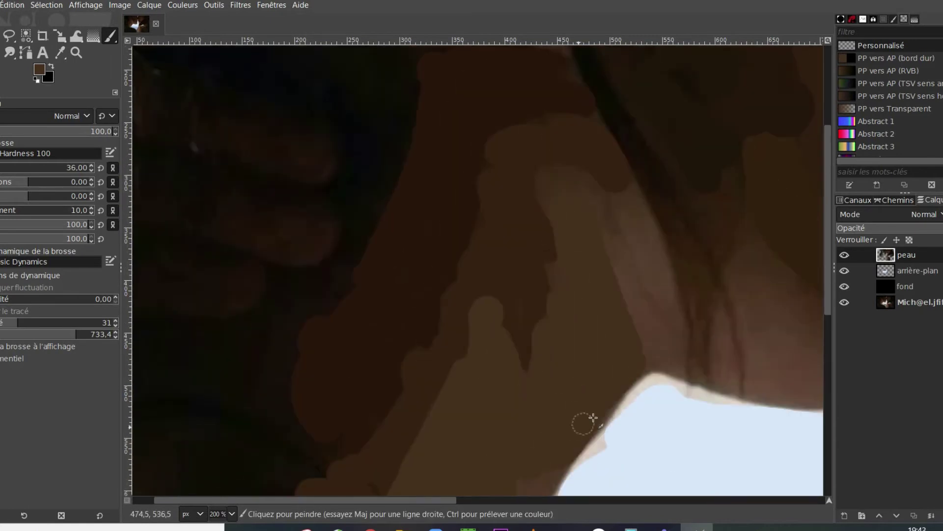
Step: Paint a diagonal olive-brown stroke along the left figure's jawline down to the chin
{"action": "scroll", "coordinate": [522, 328], "scroll_direction": "down", "scroll_amount": 4}
{"action": "scroll", "coordinate": [520, 328], "scroll_direction": "up", "scroll_amount": 4}
{"action": "left_click_drag", "start_coordinate": [742, 273], "coordinate": [801, 329]}
{"action": "scroll", "coordinate": [631, 338], "scroll_direction": "right", "scroll_amount": 3}
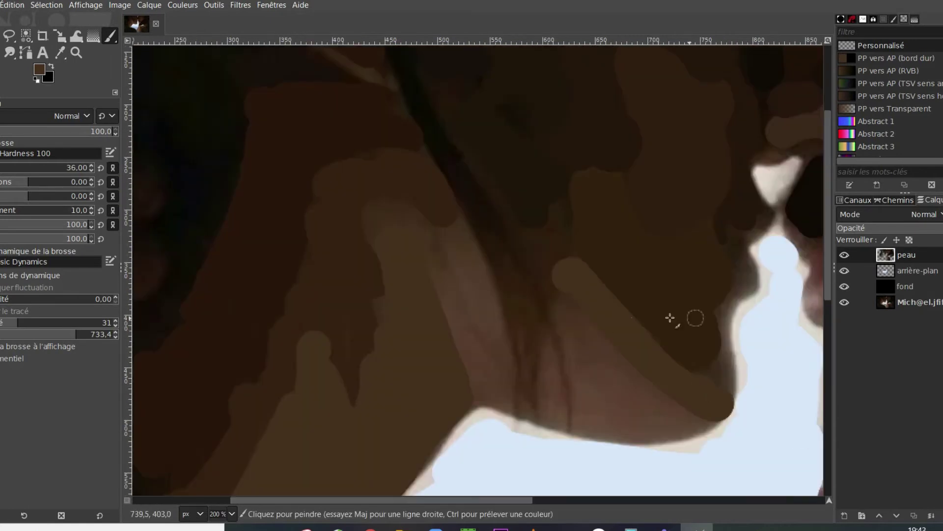
Step: Sample a pinkish brown from the photo layer and paint the throat and underside of the left figure's jaw on the peau layer
{"action": "left_click", "coordinate": [60, 52]}
{"action": "left_click", "coordinate": [904, 303]}
{"action": "left_click", "coordinate": [487, 344]}
{"action": "left_click", "coordinate": [110, 38]}
{"action": "left_click", "coordinate": [884, 254]}
{"action": "mouse_move", "coordinate": [488, 390]}
{"action": "left_mouse_down"}
{"action": "mouse_move", "coordinate": [466, 257]}
{"action": "mouse_move", "coordinate": [702, 443]}
{"action": "mouse_move", "coordinate": [509, 393]}
{"action": "mouse_move", "coordinate": [539, 370]}
{"action": "mouse_move", "coordinate": [460, 232]}
{"action": "left_mouse_up"}
{"action": "key", "text": "ctrl+z"}
{"action": "scroll", "coordinate": [526, 328], "scroll_direction": "down", "scroll_amount": 2}
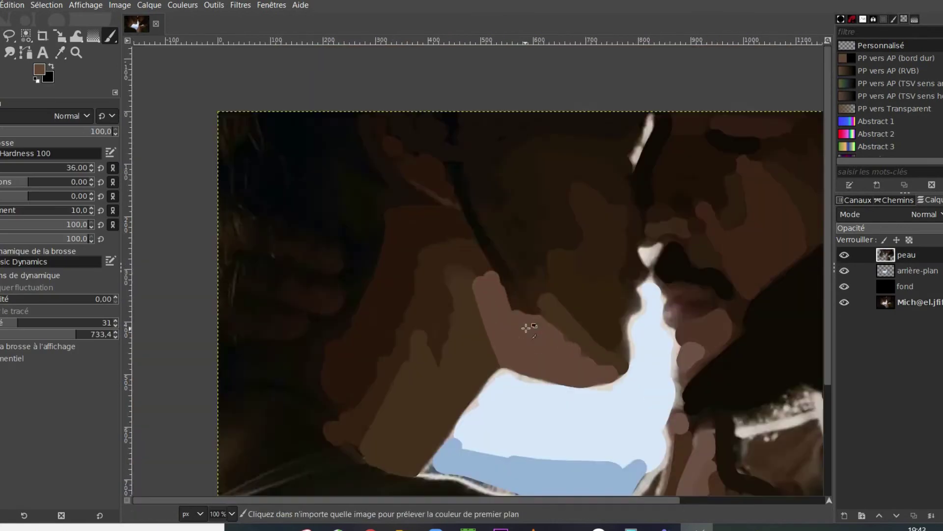
{"action": "scroll", "coordinate": [526, 328], "scroll_direction": "down", "scroll_amount": 1}
{"action": "left_click", "coordinate": [844, 302]}
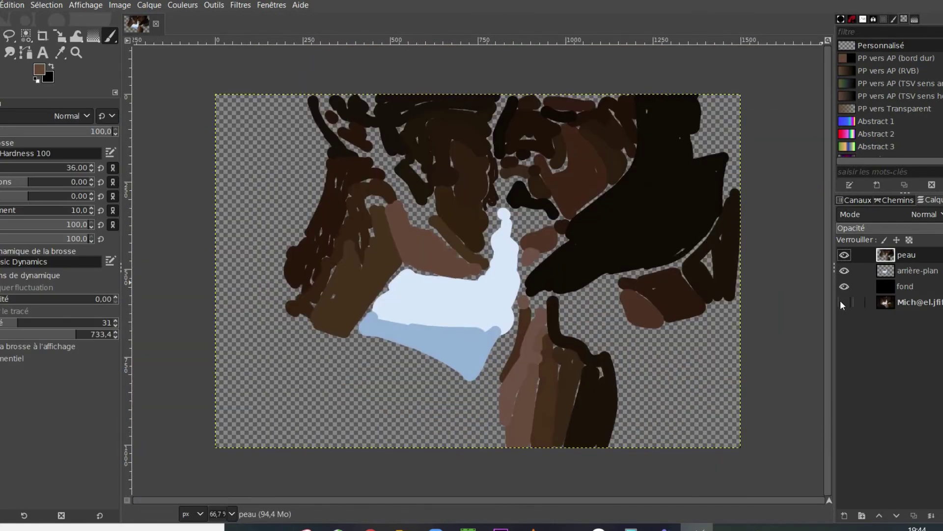
{"action": "left_click", "coordinate": [844, 302]}
Step: Paint the light edge of the left figure's earlobe with a size 12 brush, and sample a dark reddish brown beside the right figure's hair
{"action": "left_click", "coordinate": [2, 165]}
{"action": "left_click_drag", "start_coordinate": [371, 154], "coordinate": [341, 140]}
{"action": "left_click", "coordinate": [886, 301]}
{"action": "key", "text": "o"}
{"action": "left_click", "coordinate": [709, 142]}
{"action": "key", "text": "p"}
{"action": "left_click", "coordinate": [886, 255]}
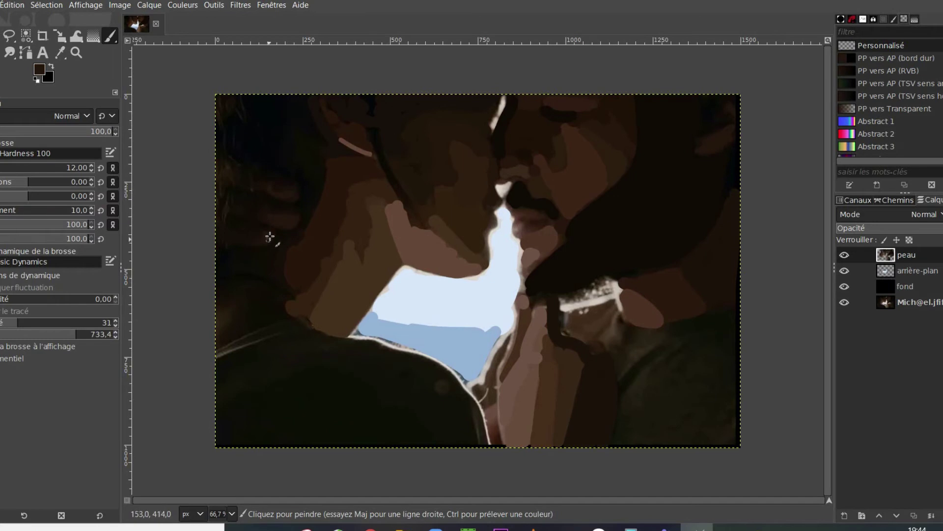
Step: Sample a dark brown from the photo layer and paint the dark area behind the left figure's neck with a size 67 brush
{"action": "left_click", "coordinate": [885, 302]}
{"action": "left_click", "coordinate": [60, 52]}
{"action": "left_click", "coordinate": [238, 329]}
{"action": "left_click", "coordinate": [110, 35]}
{"action": "left_click", "coordinate": [886, 254]}
{"action": "left_click", "coordinate": [13, 166]}
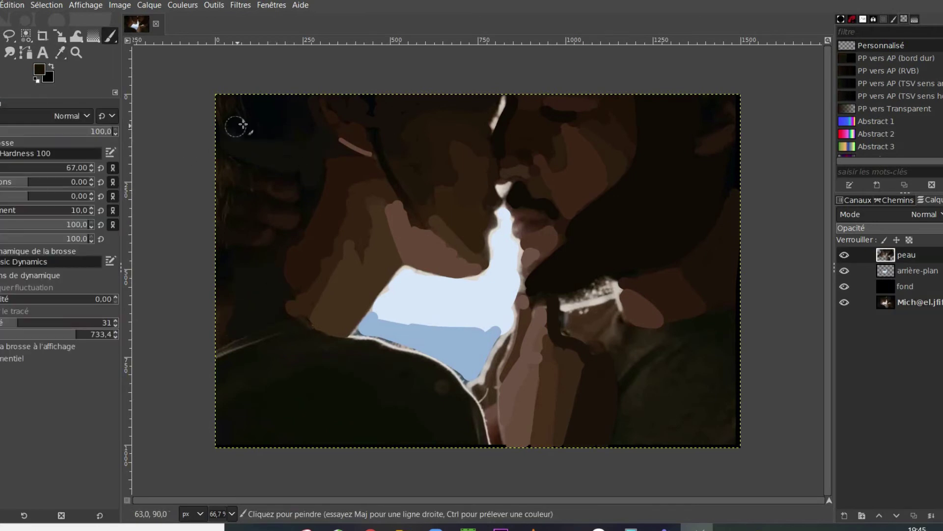
Step: Toggle the photo layer's visibility to check which areas the peau layer still leaves uncovered
{"action": "left_click", "coordinate": [885, 302]}
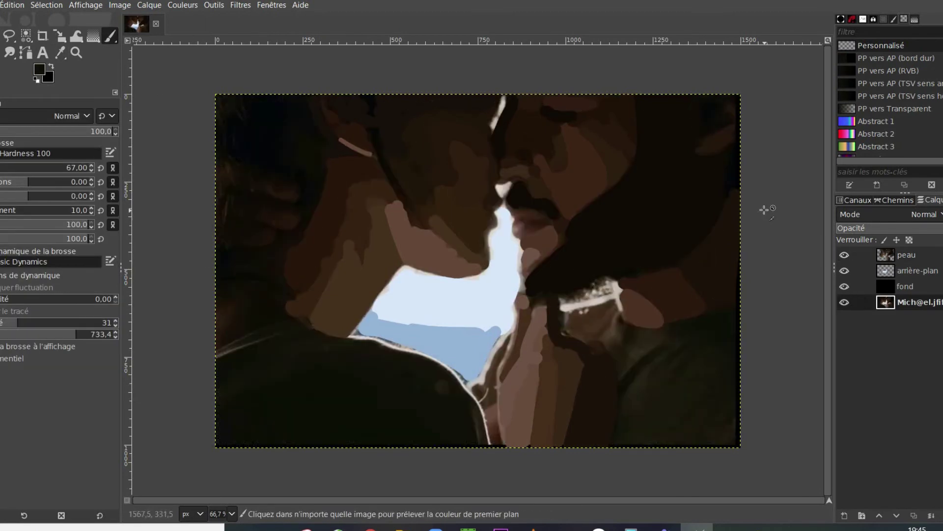
{"action": "left_click", "coordinate": [898, 255]}
{"action": "left_click", "coordinate": [844, 301]}
{"action": "left_click", "coordinate": [844, 301]}
{"action": "left_click", "coordinate": [844, 301]}
{"action": "left_click", "coordinate": [844, 302]}
{"action": "left_click", "coordinate": [844, 302]}
{"action": "left_click", "coordinate": [844, 301]}
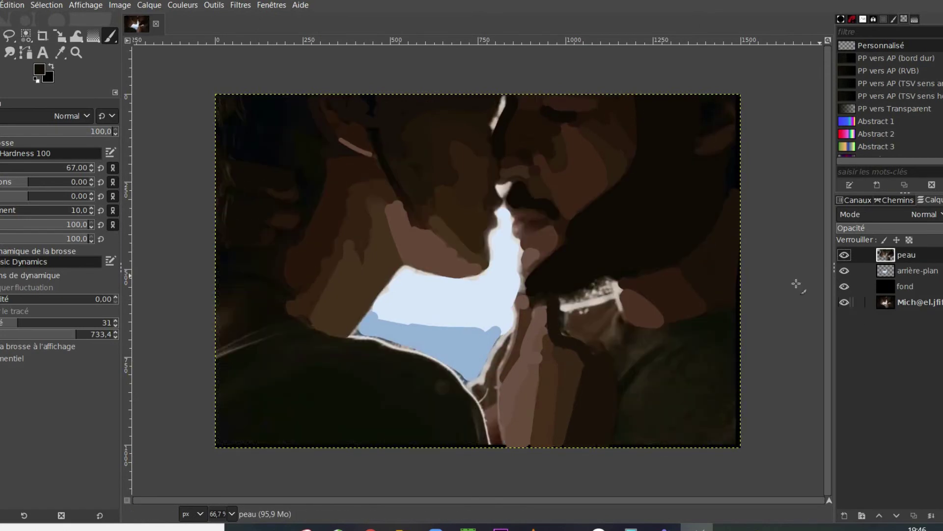
Step: Choose a near-black foreground colour and paint the left figure's hair in the picture's upper corner
{"action": "left_click", "coordinate": [39, 69]}
{"action": "left_click", "coordinate": [142, 235]}
{"action": "left_click", "coordinate": [173, 271]}
{"action": "left_click_drag", "start_coordinate": [236, 111], "coordinate": [290, 113]}
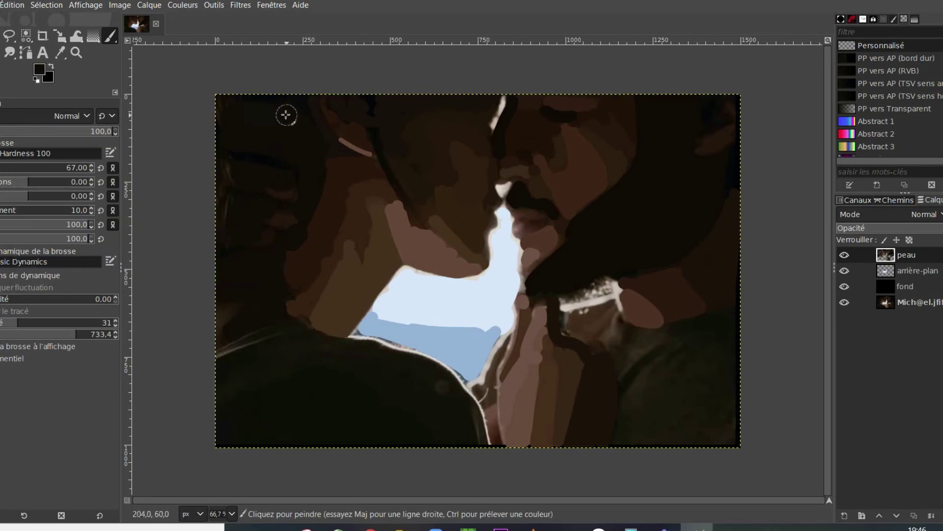
Step: Sample a dark olive from the photo layer and paint a patch at the picture's edge above the left figure's shoulder
{"action": "left_click", "coordinate": [886, 302]}
{"action": "left_click", "coordinate": [61, 53]}
{"action": "left_click", "coordinate": [223, 311]}
{"action": "left_click", "coordinate": [886, 254]}
{"action": "left_click", "coordinate": [110, 35]}
{"action": "left_click_drag", "start_coordinate": [234, 305], "coordinate": [209, 329]}
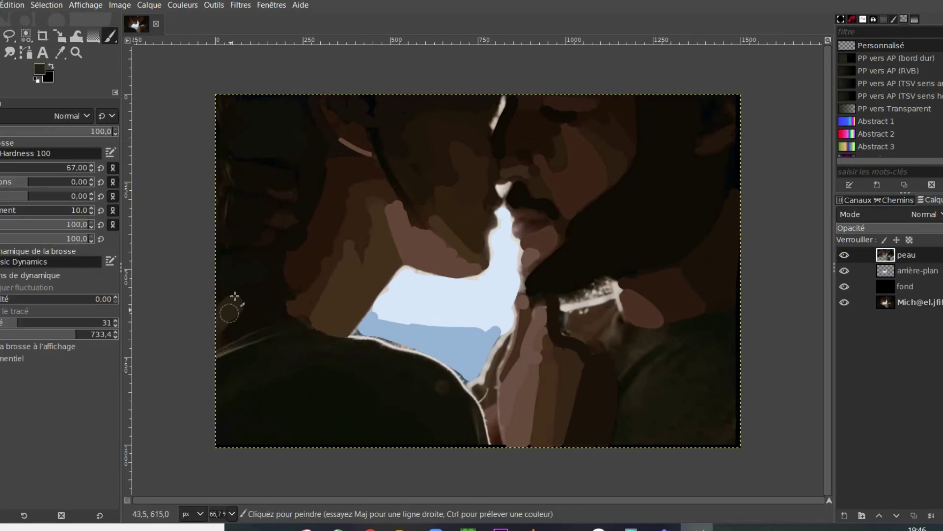
Step: Sample a dark brown from the photo layer and paint the shadow between the left figure's ear, jaw and neck with a size 11 brush
{"action": "left_click", "coordinate": [60, 52]}
{"action": "left_click", "coordinate": [886, 301]}
{"action": "left_click", "coordinate": [403, 195]}
{"action": "left_click", "coordinate": [110, 35]}
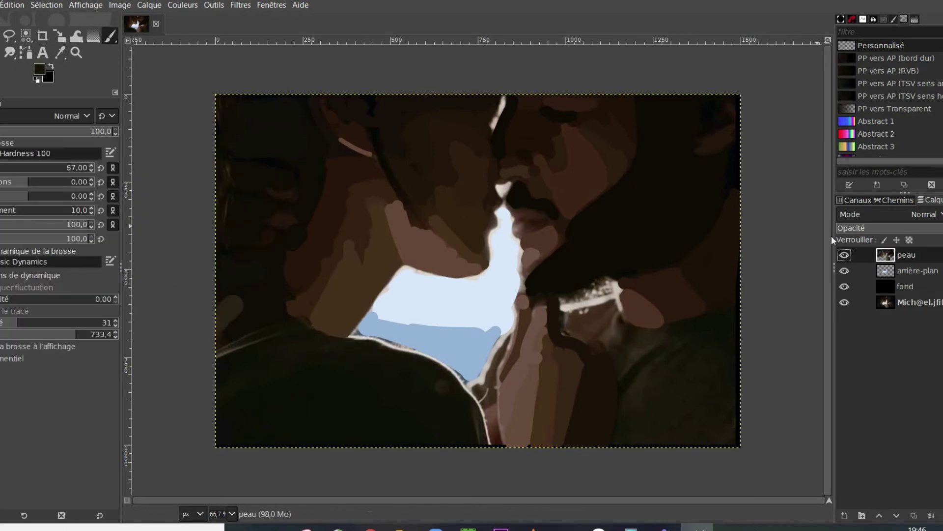
{"action": "left_click", "coordinate": [887, 254]}
{"action": "left_click", "coordinate": [4, 167]}
{"action": "left_click_drag", "start_coordinate": [412, 209], "coordinate": [366, 113]}
{"action": "left_click", "coordinate": [843, 299]}
{"action": "left_click", "coordinate": [842, 291]}
{"action": "left_click", "coordinate": [842, 289]}
{"action": "left_click", "coordinate": [844, 301]}
Step: Sample a pale beige from the lace trim in the photo and paint a thin highlight along the forearm's outer edge
{"action": "left_click", "coordinate": [886, 302]}
{"action": "left_click", "coordinate": [60, 53]}
{"action": "left_click", "coordinate": [624, 297]}
{"action": "left_click", "coordinate": [110, 35]}
{"action": "left_click", "coordinate": [886, 254]}
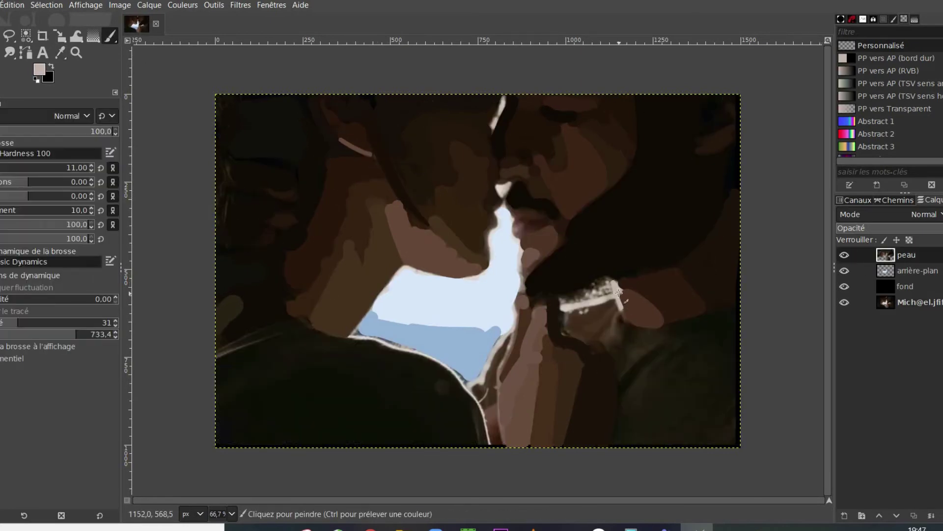
{"action": "scroll", "coordinate": [514, 357], "scroll_direction": "up", "scroll_amount": 4}
{"action": "mouse_move", "coordinate": [519, 114]}
{"action": "left_mouse_down"}
{"action": "mouse_move", "coordinate": [509, 285]}
{"action": "mouse_move", "coordinate": [442, 469]}
{"action": "left_mouse_up"}
{"action": "scroll", "coordinate": [680, 154], "scroll_direction": "down", "scroll_amount": 4}
Step: Paint small pale beige strokes over the lace trim and chin edge, and check them with the photo layer hidden
{"action": "mouse_move", "coordinate": [592, 186]}
{"action": "left_mouse_down"}
{"action": "mouse_move", "coordinate": [650, 143]}
{"action": "mouse_move", "coordinate": [654, 284]}
{"action": "left_mouse_up"}
{"action": "scroll", "coordinate": [680, 153], "scroll_direction": "down", "scroll_amount": 1}
{"action": "scroll", "coordinate": [638, 242], "scroll_direction": "up", "scroll_amount": 3}
{"action": "scroll", "coordinate": [672, 250], "scroll_direction": "down", "scroll_amount": 4}
{"action": "scroll", "coordinate": [768, 132], "scroll_direction": "up", "scroll_amount": 3}
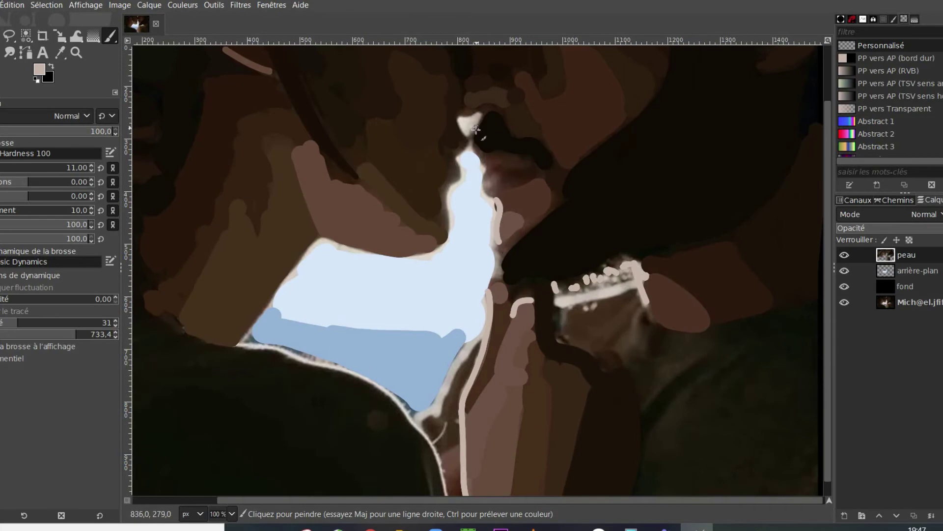
{"action": "scroll", "coordinate": [469, 157], "scroll_direction": "down", "scroll_amount": 3}
{"action": "left_click", "coordinate": [849, 302]}
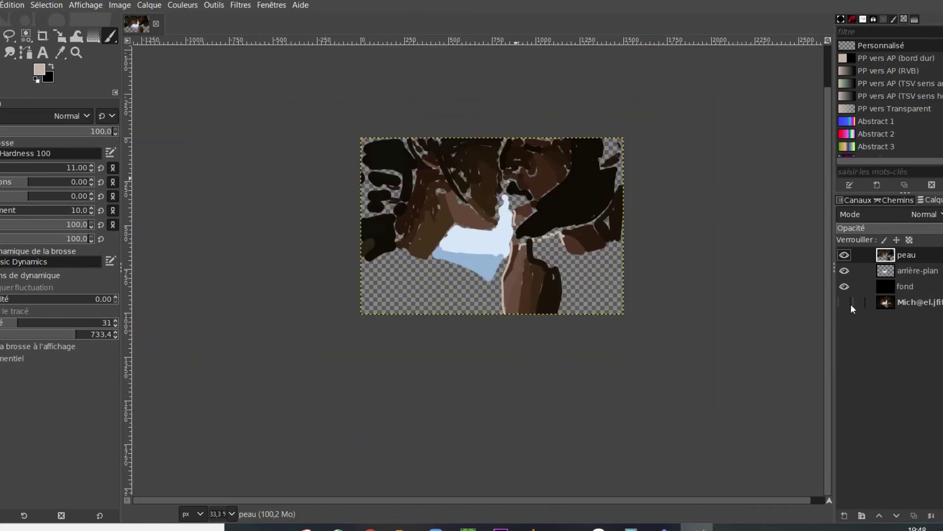
{"action": "left_click", "coordinate": [850, 301]}
Step: Create a new layer named vêtement above the peau layer
{"action": "key", "text": "shift+ctrl+n"}
{"action": "type", "text": "vêtement"}
{"action": "key", "text": "Return"}
Step: Sample the near-black green of the left figure's clothing and fill the garment on the vêtement layer with a size 87 brush
{"action": "scroll", "coordinate": [388, 254], "scroll_direction": "up", "scroll_amount": 2}
{"action": "left_click", "coordinate": [900, 317]}
{"action": "left_click", "coordinate": [562, 358], "text": "ctrl"}
{"action": "left_click", "coordinate": [900, 255]}
{"action": "left_click", "coordinate": [4, 168]}
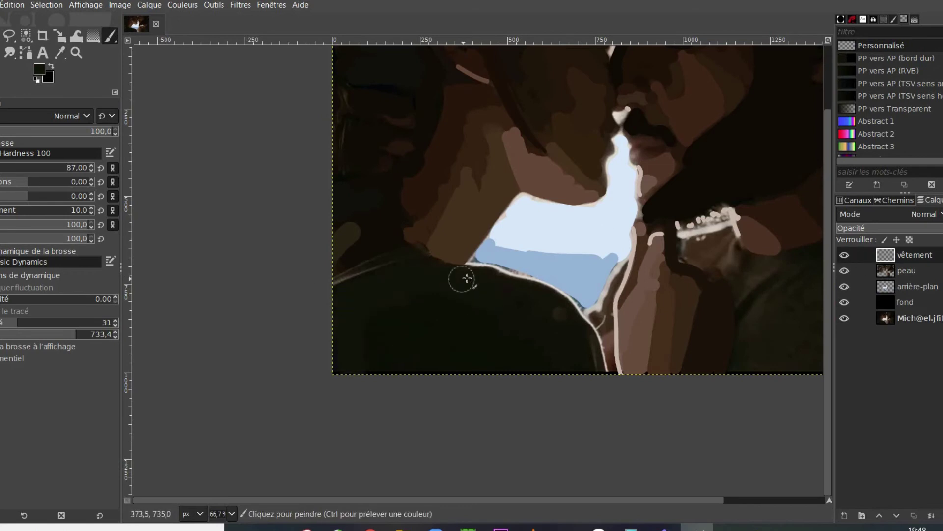
{"action": "left_click_drag", "start_coordinate": [584, 354], "coordinate": [565, 349]}
Step: Sample a grey from the shoulder's lit edge in the photo and paint the rim along the left figure's garment on the vêtement layer
{"action": "left_click", "coordinate": [59, 53]}
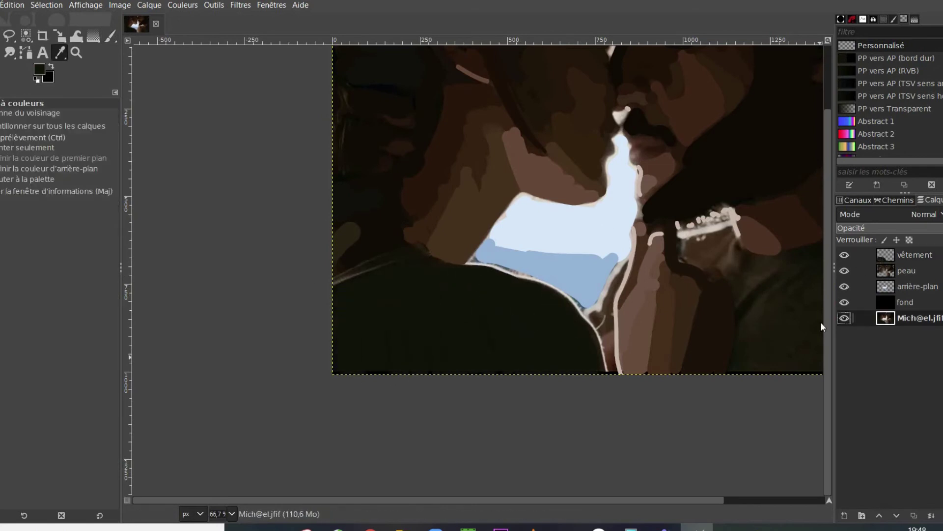
{"action": "left_click", "coordinate": [892, 321]}
{"action": "left_click", "coordinate": [344, 279]}
{"action": "left_click", "coordinate": [109, 38]}
{"action": "key", "text": "Home"}
{"action": "mouse_move", "coordinate": [507, 272]}
{"action": "left_mouse_down"}
{"action": "mouse_move", "coordinate": [611, 381]}
{"action": "mouse_move", "coordinate": [587, 339]}
{"action": "left_mouse_up"}
Step: Sample a light grey from the photo and paint a brighter rim along the left figure's shoulder with a size 10 brush
{"action": "key", "text": "o"}
{"action": "key", "text": "End"}
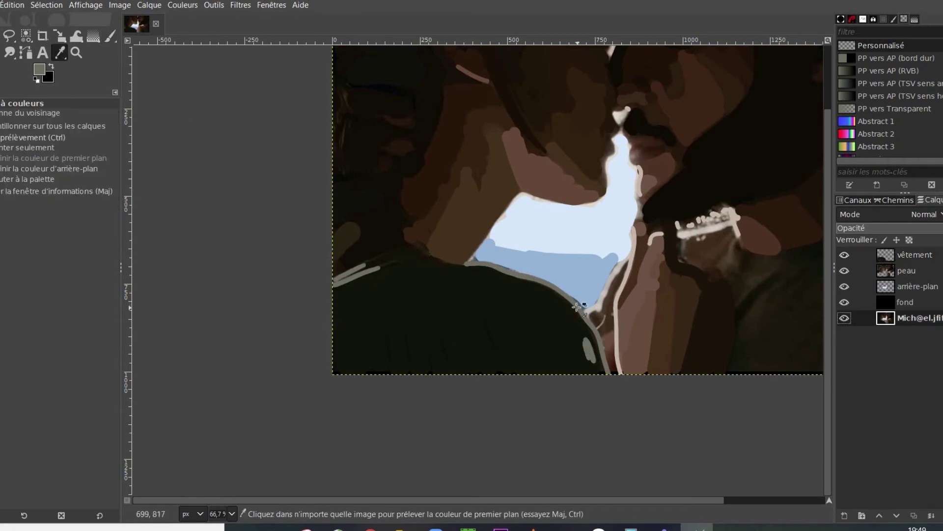
{"action": "left_click", "coordinate": [576, 306]}
{"action": "key", "text": "Home"}
{"action": "key", "text": "p"}
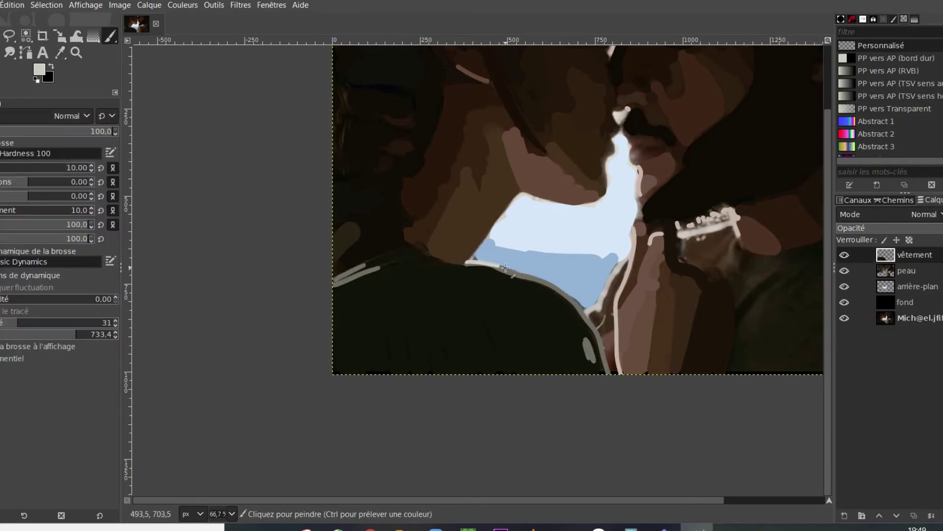
Step: Sample a dark olive from the right figure's clothing and fill that garment on the vêtement layer with a size 64 brush
{"action": "scroll", "coordinate": [668, 278], "scroll_direction": "right", "scroll_amount": 2}
{"action": "left_click", "coordinate": [885, 318]}
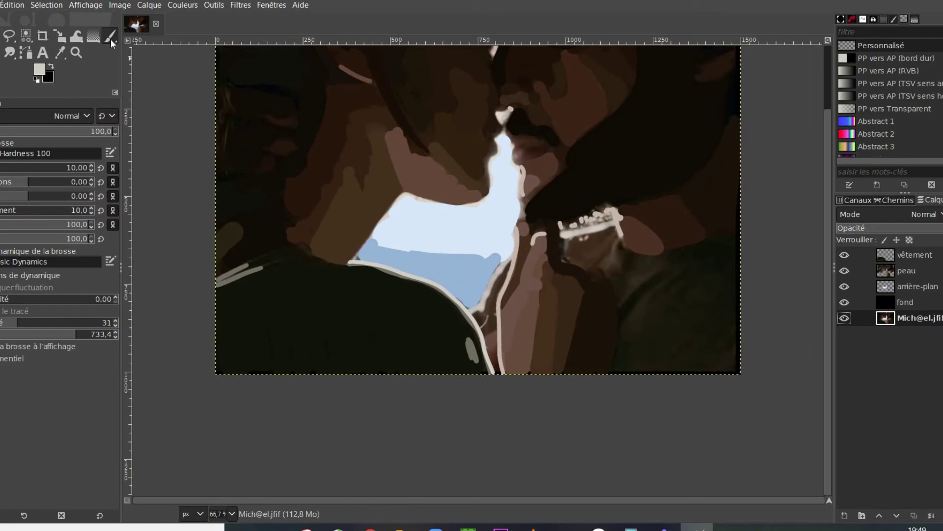
{"action": "key", "text": "o"}
{"action": "left_click", "coordinate": [633, 324]}
{"action": "key", "text": "Home"}
{"action": "key", "text": "p"}
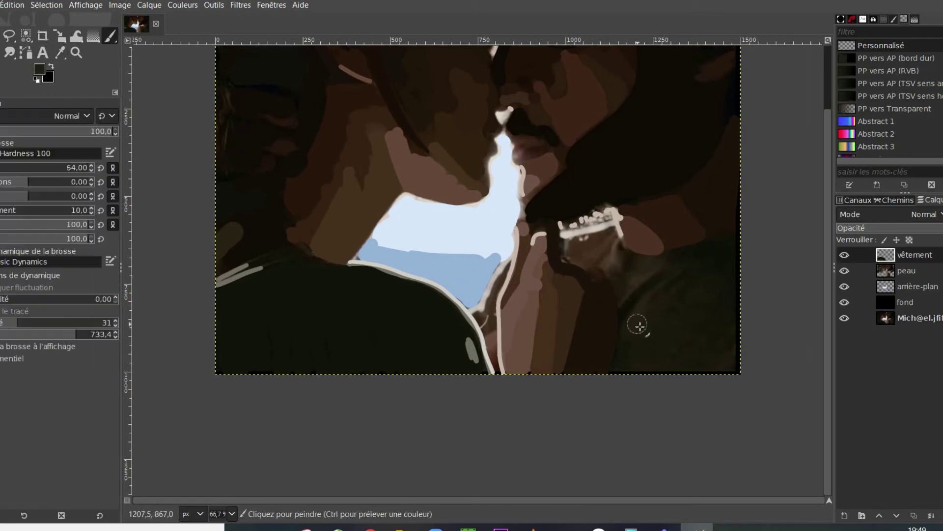
{"action": "left_click_drag", "start_coordinate": [627, 365], "coordinate": [667, 311]}
Step: Sample a near-black from the right figure's garment and paint its dark folds on the vêtement layer with a size 20 brush
{"action": "left_click", "coordinate": [60, 52]}
{"action": "key", "text": "End"}
{"action": "left_click", "coordinate": [622, 316]}
{"action": "key", "text": "p"}
{"action": "triple_click", "coordinate": [77, 167]}
{"action": "type", "text": "20"}
{"action": "key", "text": "Return"}
{"action": "key", "text": "y"}
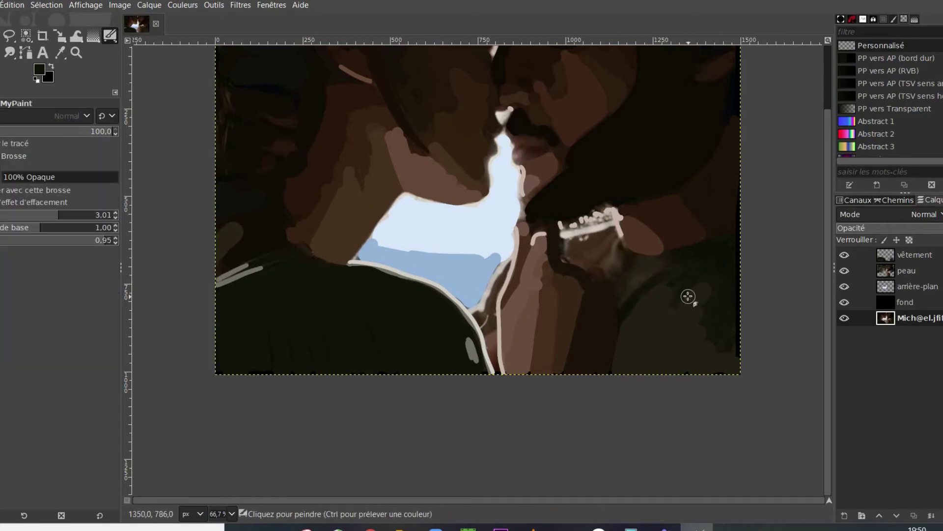
{"action": "key", "text": "p"}
{"action": "key", "text": "Home"}
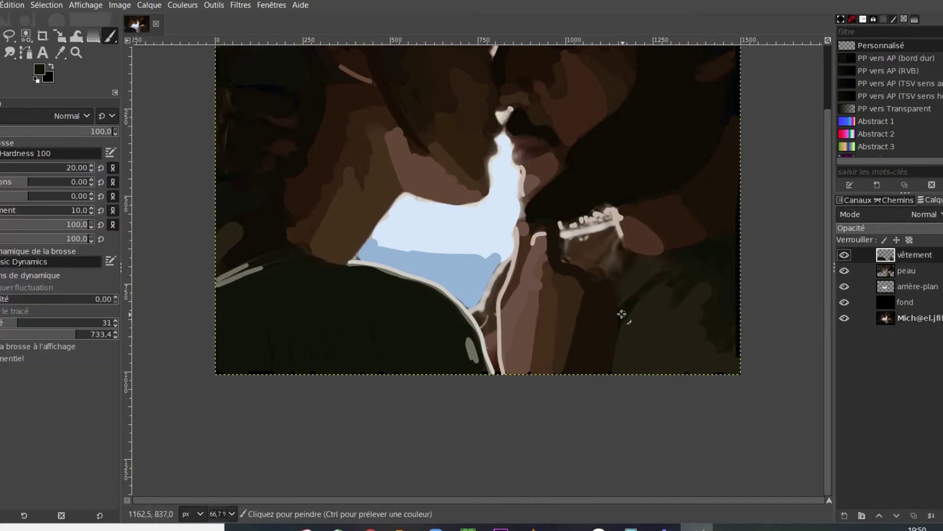
Step: Sample a greyish brown below the end of the lace trim in the photo and paint that area on the vêtement layer
{"action": "key", "text": "o"}
{"action": "key", "text": "End"}
{"action": "left_click", "coordinate": [614, 251]}
{"action": "key", "text": "p"}
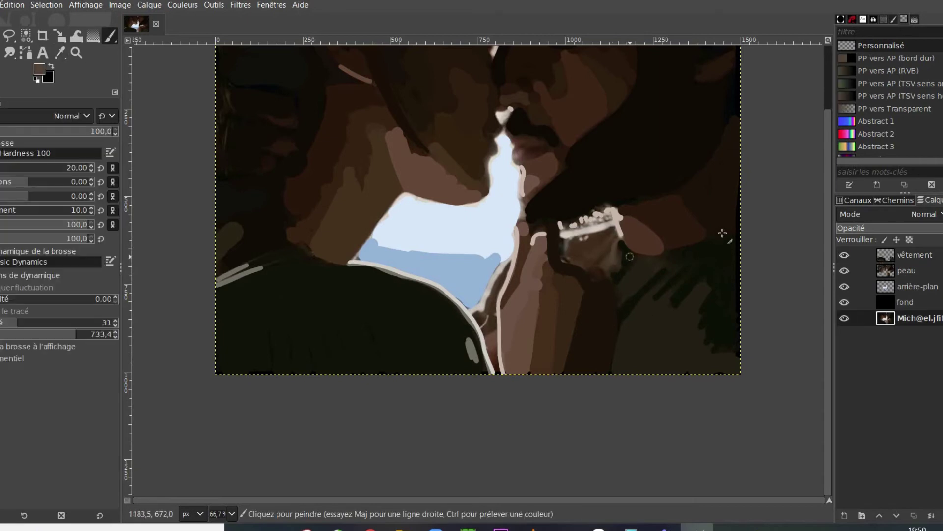
{"action": "key", "text": "Home"}
Step: Sample a darker brown from under the lace trim in the photo and fill the fabric below it on the vêtement layer
{"action": "key", "text": "o"}
{"action": "key", "text": "End"}
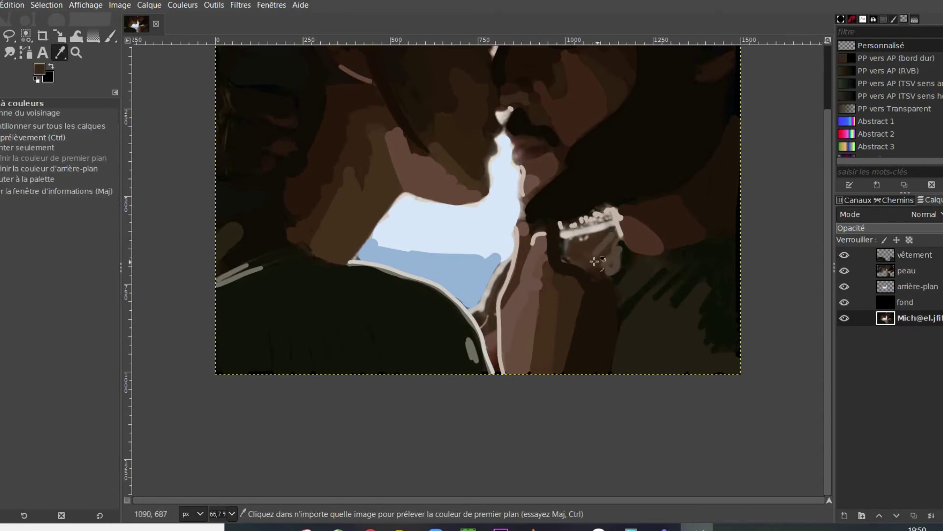
{"action": "left_click", "coordinate": [588, 255]}
{"action": "key", "text": "Home"}
{"action": "key", "text": "p"}
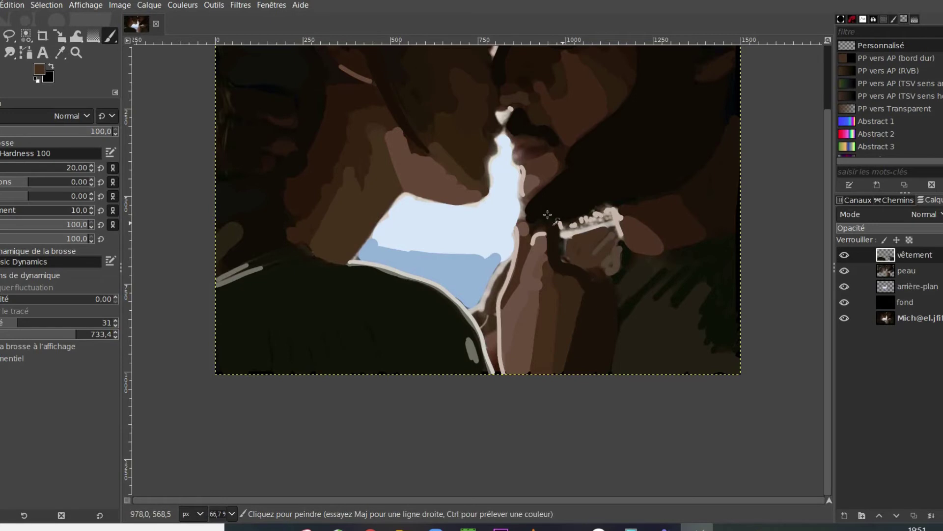
Step: Sample a colour from the right figure's shoulder in the photo and paint the garment's upper edge on the vêtement layer
{"action": "key", "text": "o"}
{"action": "key", "text": "End"}
{"action": "left_click", "coordinate": [674, 265]}
{"action": "key", "text": "p"}
{"action": "key", "text": "Home"}
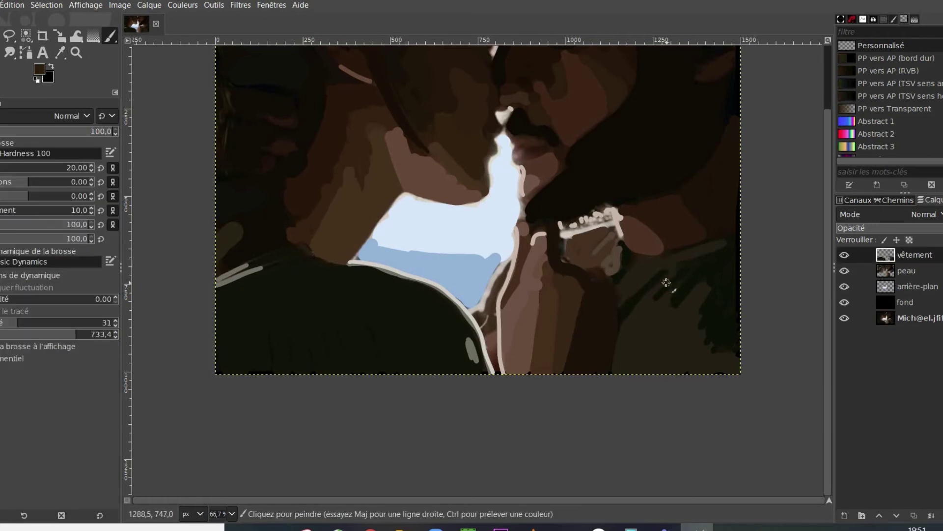
Step: Sample dark tones from the right figure's back in the photo and paint them along the garment's shoulder on the vêtement layer
{"action": "left_click", "coordinate": [60, 53]}
{"action": "left_click", "coordinate": [904, 318]}
{"action": "left_click", "coordinate": [698, 246]}
{"action": "left_click", "coordinate": [110, 35]}
{"action": "left_click", "coordinate": [900, 255]}
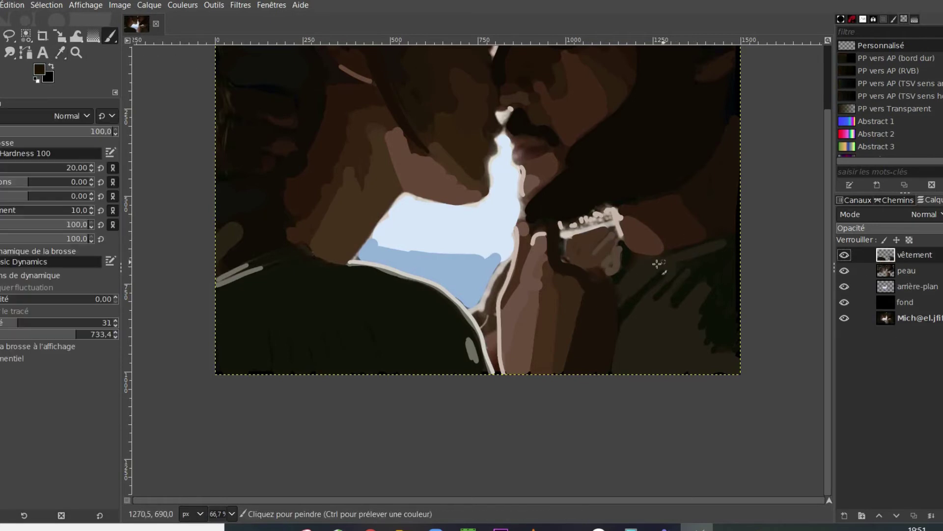
{"action": "left_click", "coordinate": [705, 267], "text": "ctrl"}
Step: Sample the pale lace colour at the trim's end in the photo and repaint the lace trim on the vêtement layer
{"action": "key", "text": "o"}
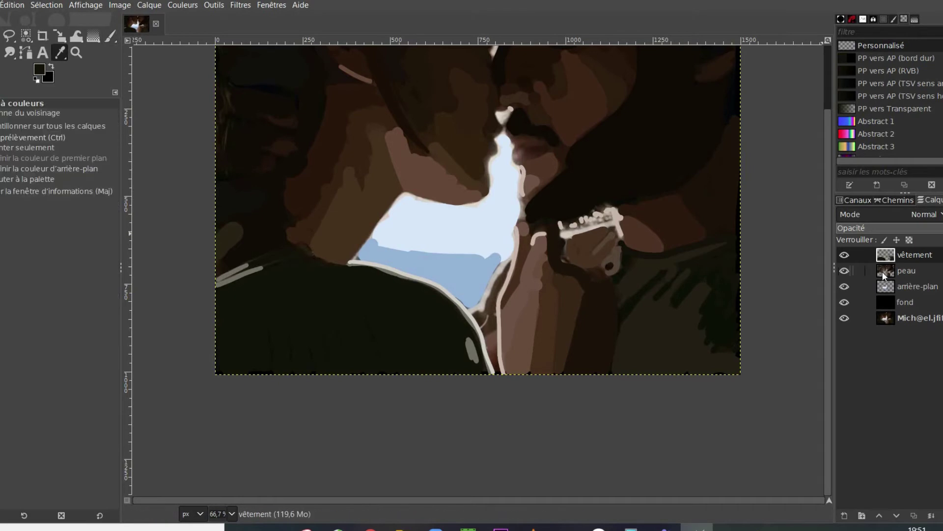
{"action": "key", "text": "End"}
{"action": "left_click", "coordinate": [561, 235]}
{"action": "key", "text": "p"}
{"action": "key", "text": "Home"}
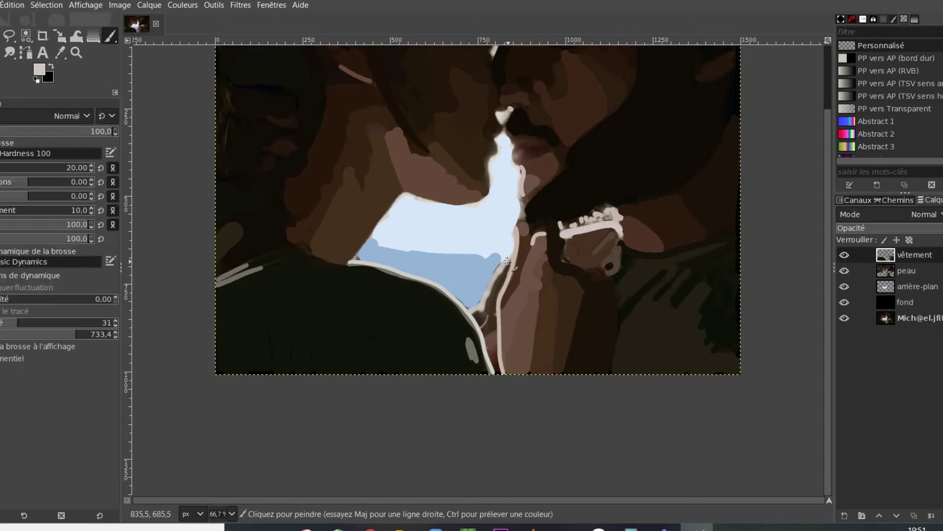
Step: Sample a brown from the photo, paint the fabric strip between the two white collar edges on the vêtement layer, and undo the last stroke
{"action": "key", "text": "o"}
{"action": "left_click", "coordinate": [275, 147]}
{"action": "key", "text": "p"}
{"action": "key", "text": "Home"}
{"action": "left_click_drag", "start_coordinate": [482, 325], "coordinate": [502, 287]}
{"action": "key", "text": "ctrl+z"}
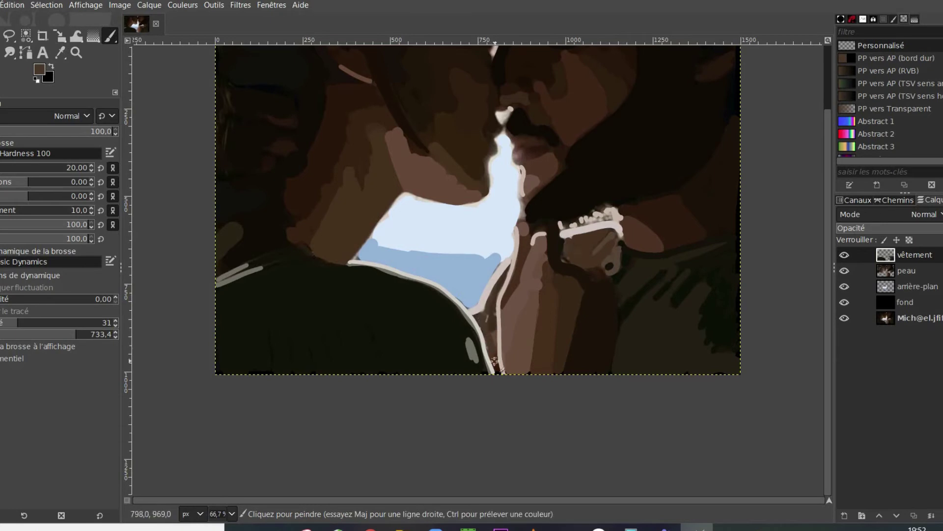
Step: Compare the painting with the photo layer, and sample a dark brown from the right figure's hair for the peau layer
{"action": "scroll", "coordinate": [68, 167], "scroll_direction": "down", "scroll_amount": 8}
{"action": "left_click_drag", "start_coordinate": [828, 382], "coordinate": [827, 315]}
{"action": "left_click", "coordinate": [844, 318]}
{"action": "left_click", "coordinate": [844, 317]}
{"action": "left_click", "coordinate": [844, 318]}
{"action": "left_click", "coordinate": [844, 317]}
{"action": "left_click", "coordinate": [906, 270]}
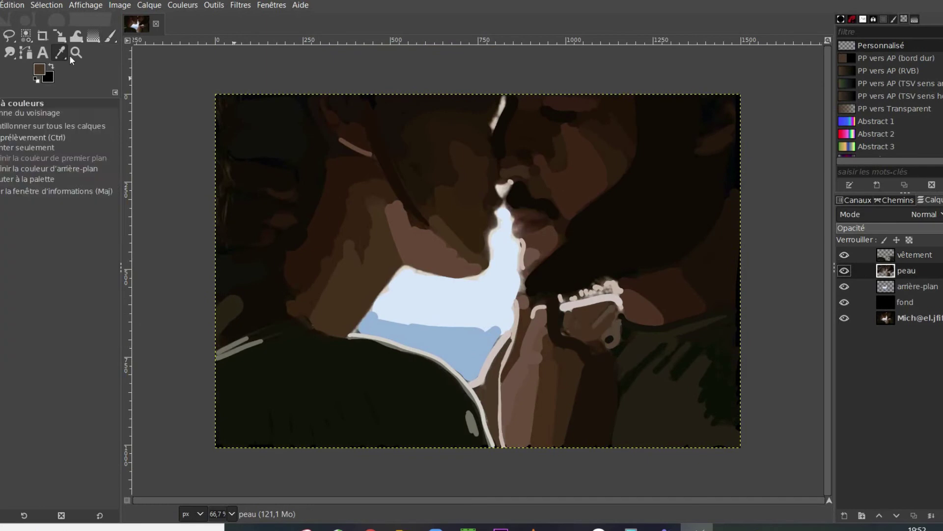
{"action": "left_click", "coordinate": [60, 52]}
{"action": "left_click", "coordinate": [682, 132]}
{"action": "key", "text": "p"}
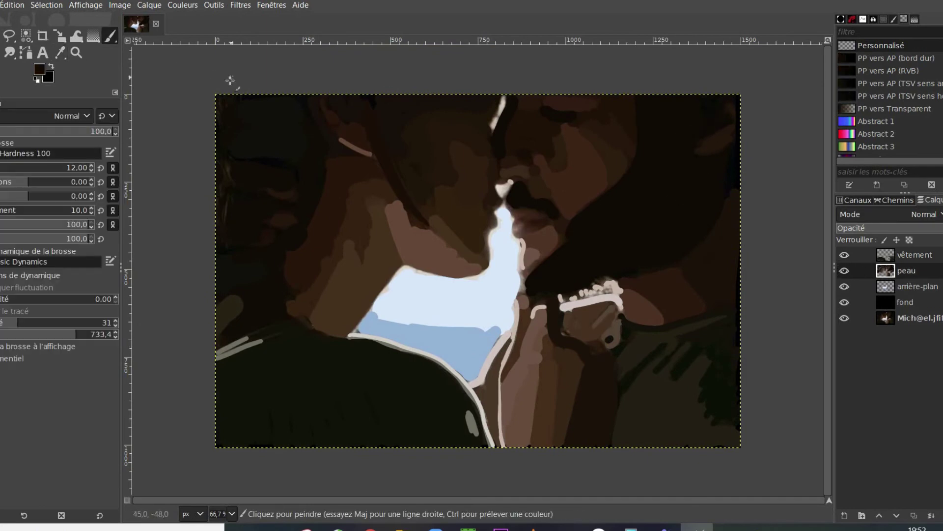
Step: Sample a greyish brown between the noses in the photo and outline both mouths and chins on the peau layer with a size 12 brush
{"action": "left_click", "coordinate": [844, 318]}
{"action": "left_click", "coordinate": [844, 318]}
{"action": "left_click", "coordinate": [842, 318]}
{"action": "left_click", "coordinate": [843, 317]}
{"action": "left_click", "coordinate": [843, 318]}
{"action": "left_click", "coordinate": [844, 318]}
{"action": "left_click", "coordinate": [60, 53]}
{"action": "left_click", "coordinate": [888, 317]}
{"action": "left_click", "coordinate": [506, 182]}
{"action": "left_click", "coordinate": [110, 36]}
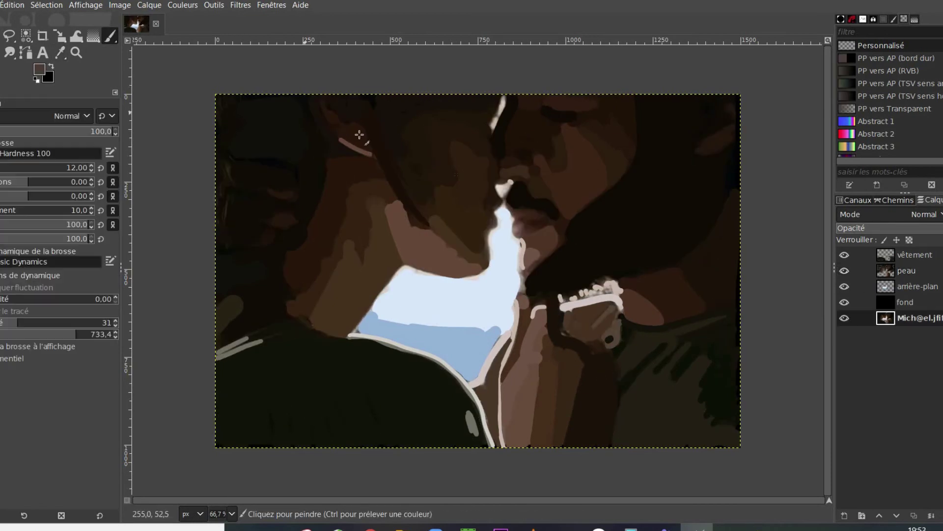
{"action": "left_click", "coordinate": [888, 270]}
{"action": "scroll", "coordinate": [479, 227], "scroll_direction": "up", "scroll_amount": 3}
{"action": "mouse_move", "coordinate": [563, 91]}
{"action": "left_mouse_down"}
{"action": "mouse_move", "coordinate": [528, 120]}
{"action": "mouse_move", "coordinate": [518, 243]}
{"action": "mouse_move", "coordinate": [472, 361]}
{"action": "left_mouse_up"}
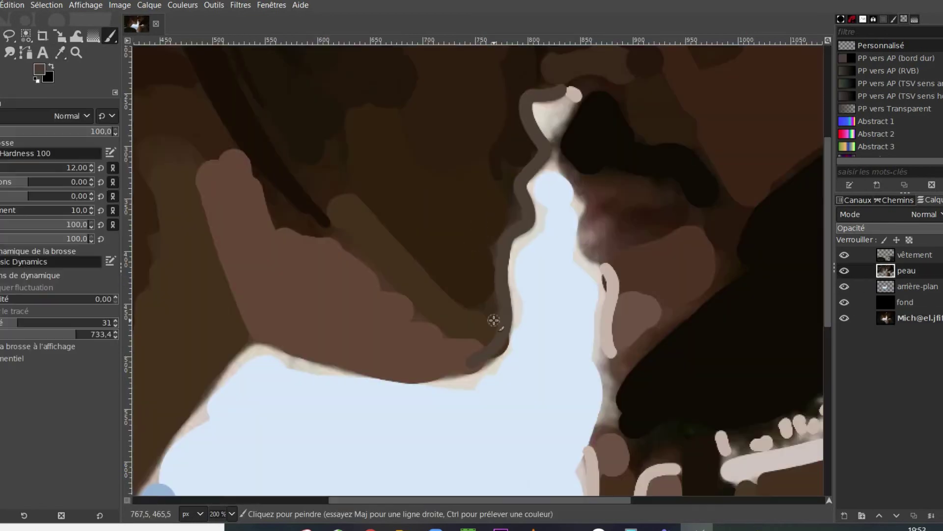
{"action": "left_click_drag", "start_coordinate": [563, 153], "coordinate": [626, 262]}
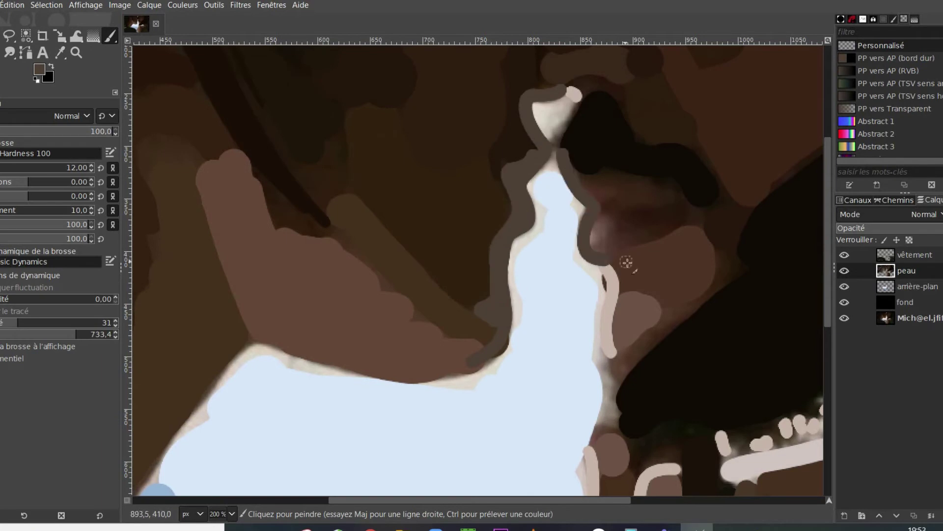
{"action": "left_click_drag", "start_coordinate": [584, 175], "coordinate": [653, 184]}
Step: Sample pinkish browns from the right figure's lips in the photo and paint the lip highlights on the peau layer
{"action": "left_click", "coordinate": [623, 224], "text": "ctrl"}
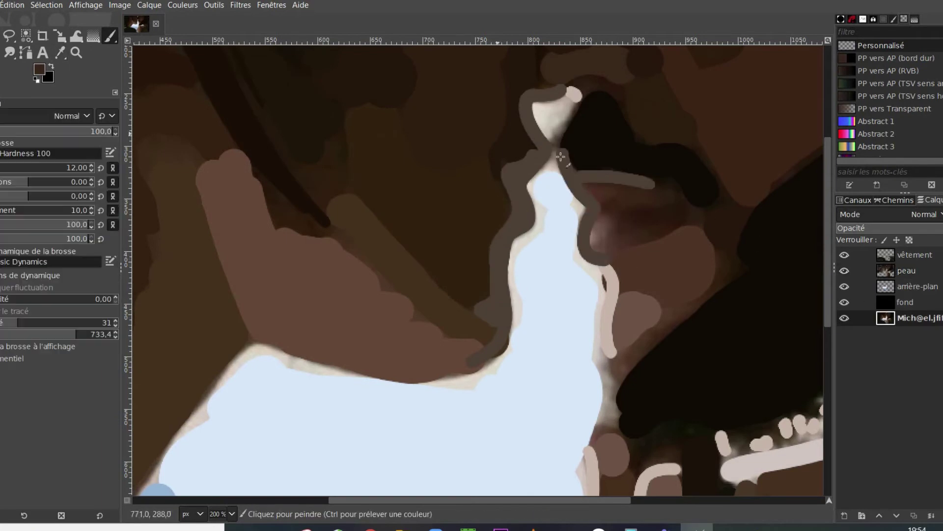
{"action": "left_click", "coordinate": [612, 236], "text": "ctrl"}
{"action": "left_click_drag", "start_coordinate": [591, 233], "coordinate": [607, 245]}
{"action": "left_click", "coordinate": [599, 190], "text": "ctrl"}
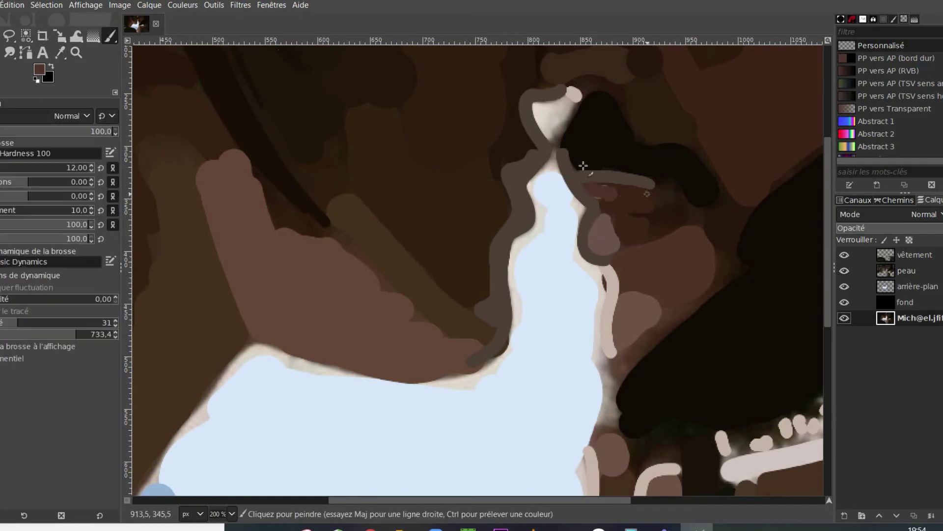
Step: Sample a dark reddish brown near the corner of the right figure's mouth and paint the lips' shadow on the peau layer
{"action": "key", "text": "o"}
{"action": "left_click", "coordinate": [888, 317]}
{"action": "left_click", "coordinate": [672, 210]}
{"action": "key", "text": "p"}
{"action": "left_click", "coordinate": [906, 270]}
{"action": "left_click_drag", "start_coordinate": [673, 210], "coordinate": [638, 222]}
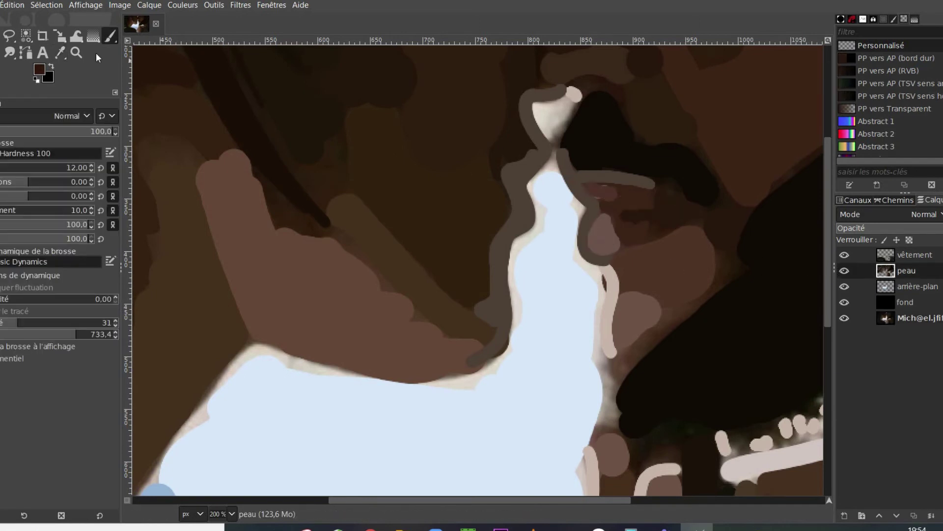
Step: Hide the original photo layer so only the painted layers are displayed
{"action": "left_click", "coordinate": [844, 317]}
{"action": "scroll", "coordinate": [427, 280], "scroll_direction": "down", "scroll_amount": 3, "text": "ctrl"}
{"action": "scroll", "coordinate": [427, 280], "scroll_direction": "up", "scroll_amount": 1, "text": "ctrl"}
{"action": "scroll", "coordinate": [428, 249], "scroll_direction": "down", "scroll_amount": 1, "text": "ctrl"}
{"action": "left_click", "coordinate": [701, 526]}
{"action": "left_click", "coordinate": [635, 442]}
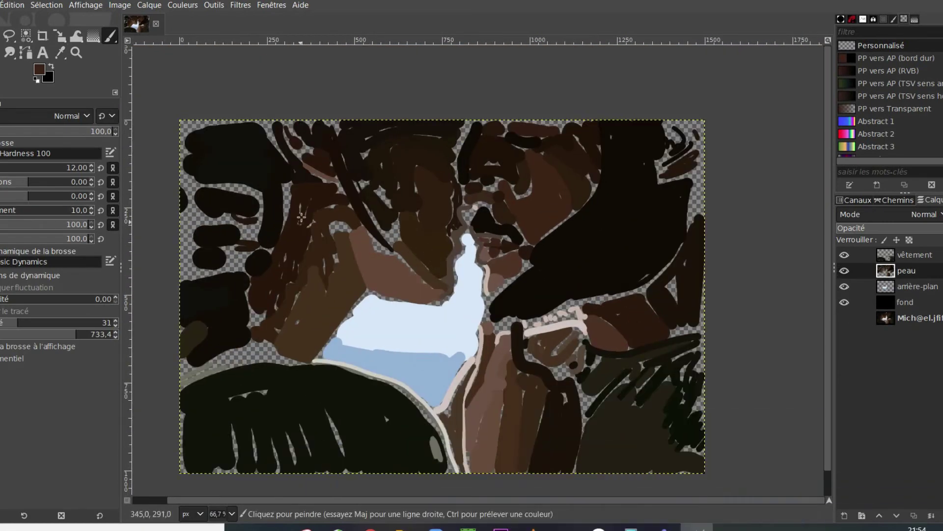
Step: Smudge the left figure's cheek, jaw and ear area on the peau layer with a size 46 brush at rate 35.2
{"action": "key", "text": "s"}
{"action": "left_click_drag", "start_coordinate": [7, 168], "coordinate": [0, 168]}
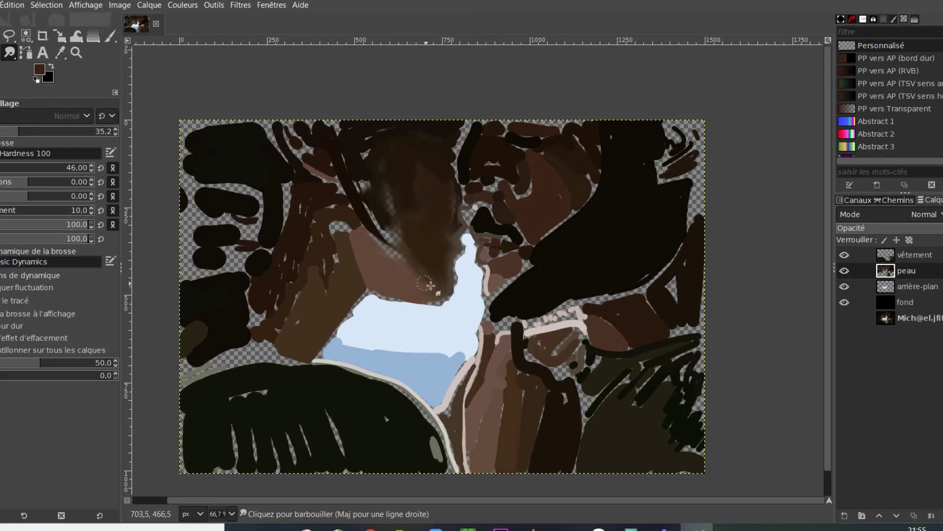
{"action": "left_click_drag", "start_coordinate": [377, 182], "coordinate": [377, 207]}
{"action": "left_click_drag", "start_coordinate": [395, 253], "coordinate": [360, 224]}
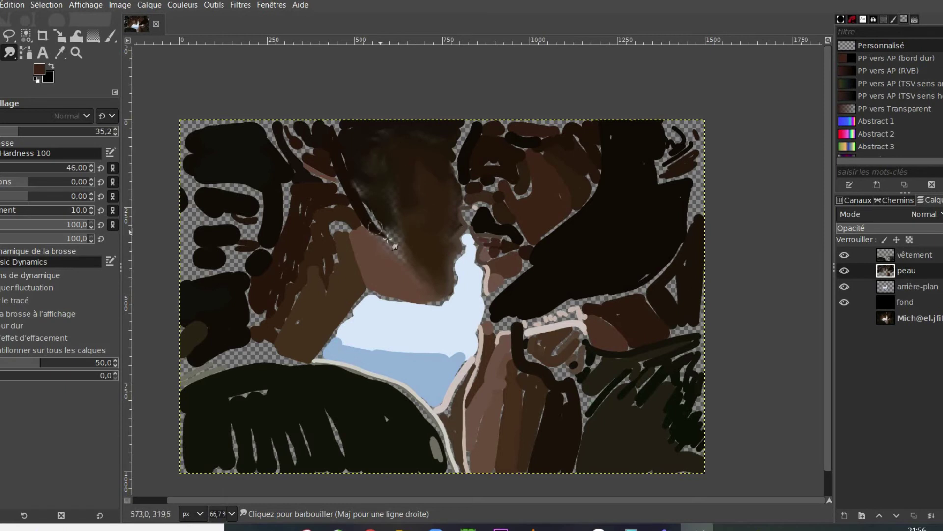
{"action": "mouse_move", "coordinate": [412, 246]}
{"action": "left_mouse_down"}
{"action": "mouse_move", "coordinate": [381, 211]}
{"action": "mouse_move", "coordinate": [396, 190]}
{"action": "mouse_move", "coordinate": [372, 191]}
{"action": "mouse_move", "coordinate": [377, 156]}
{"action": "mouse_move", "coordinate": [329, 162]}
{"action": "mouse_move", "coordinate": [319, 127]}
{"action": "left_mouse_up"}
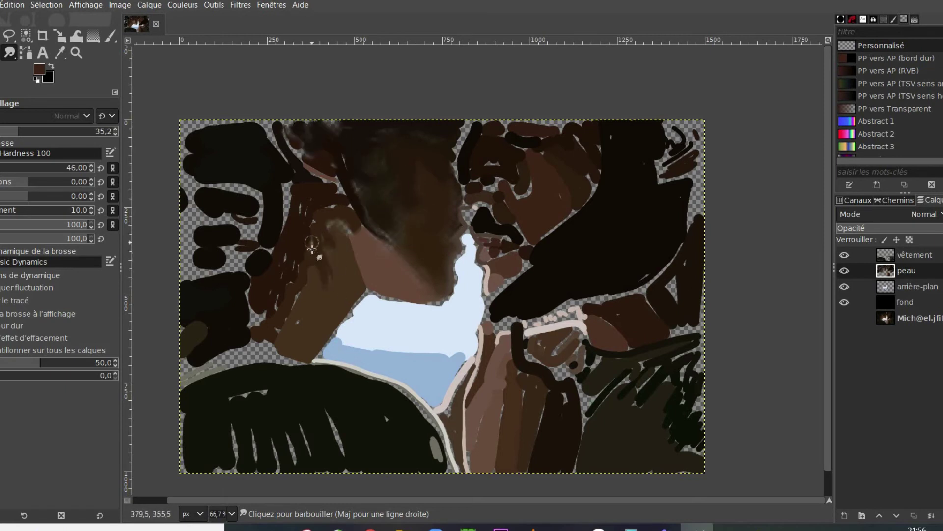
Step: Smudge the left figure's neck and the colours around the ear to blend the skin tones
{"action": "mouse_move", "coordinate": [360, 237]}
{"action": "left_mouse_down"}
{"action": "mouse_move", "coordinate": [289, 138]}
{"action": "mouse_move", "coordinate": [300, 162]}
{"action": "mouse_move", "coordinate": [304, 142]}
{"action": "left_mouse_up"}
{"action": "left_click_drag", "start_coordinate": [334, 178], "coordinate": [286, 238]}
{"action": "left_click_drag", "start_coordinate": [350, 210], "coordinate": [328, 132]}
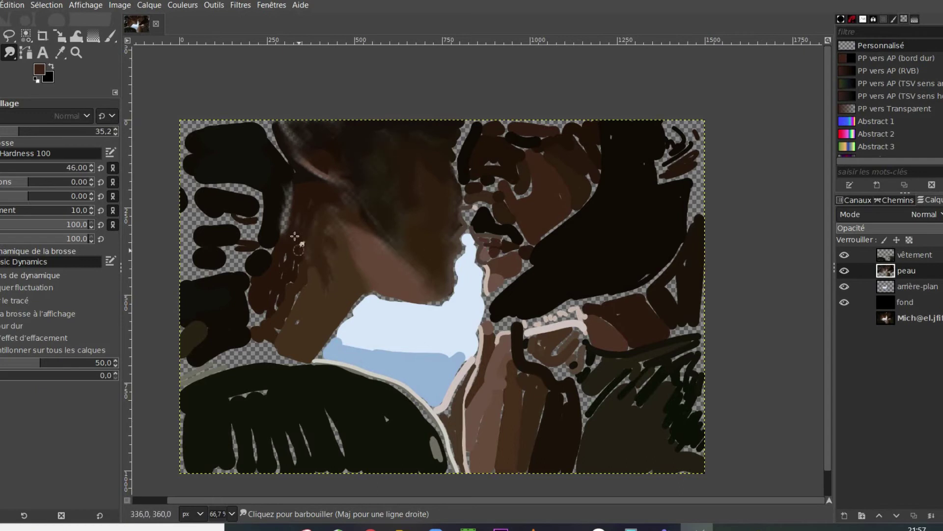
Step: Smudge the left figure's nape and hair edge into the neck and save the image
{"action": "left_click_drag", "start_coordinate": [288, 253], "coordinate": [286, 240]}
{"action": "mouse_move", "coordinate": [288, 127]}
{"action": "left_mouse_down"}
{"action": "mouse_move", "coordinate": [253, 275]}
{"action": "mouse_move", "coordinate": [274, 315]}
{"action": "mouse_move", "coordinate": [233, 299]}
{"action": "left_mouse_up"}
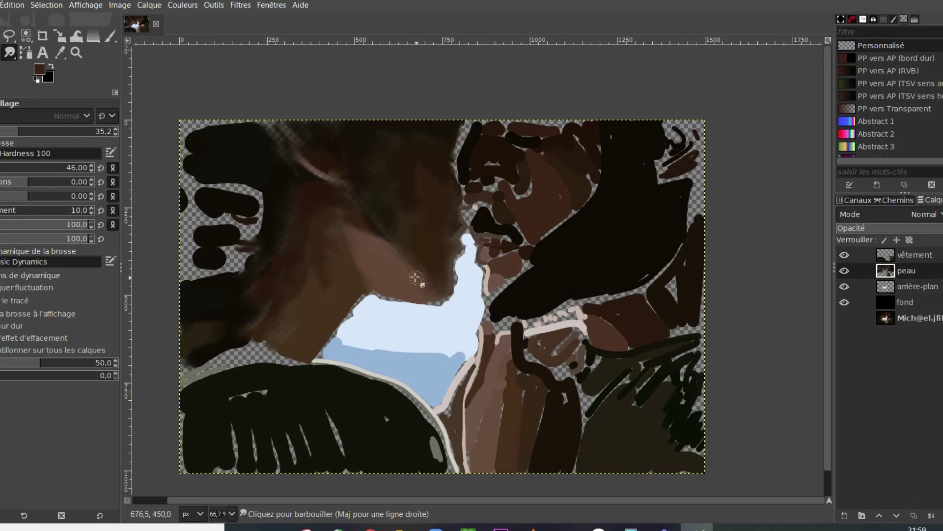
{"action": "key", "text": "ctrl+s"}
Step: Smudge the right figure's cheek, eye area, nose and chin on the peau layer to blend the skin tones
{"action": "left_click_drag", "start_coordinate": [564, 222], "coordinate": [578, 196]}
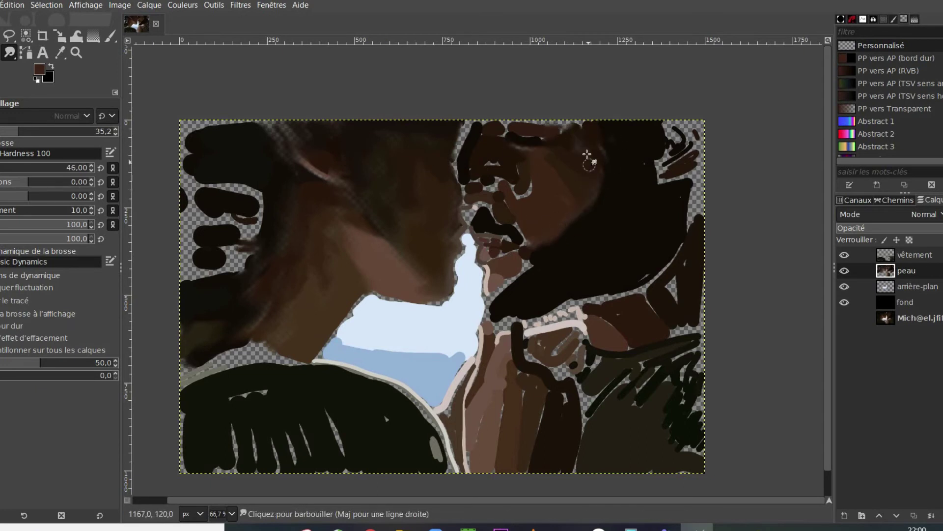
{"action": "left_click_drag", "start_coordinate": [574, 126], "coordinate": [612, 165]}
{"action": "mouse_move", "coordinate": [488, 126]}
{"action": "left_mouse_down"}
{"action": "mouse_move", "coordinate": [516, 191]}
{"action": "mouse_move", "coordinate": [466, 167]}
{"action": "left_mouse_up"}
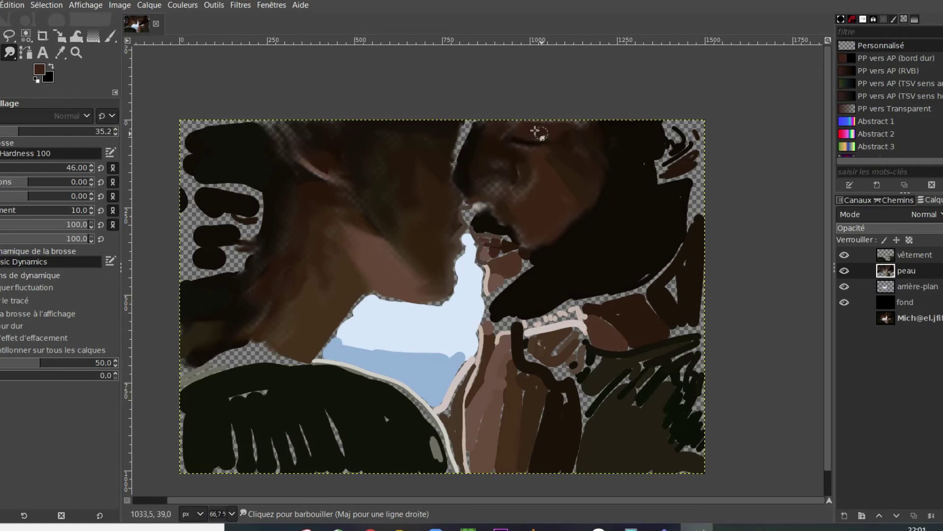
{"action": "mouse_move", "coordinate": [505, 276]}
{"action": "left_mouse_down"}
{"action": "mouse_move", "coordinate": [490, 281]}
{"action": "mouse_move", "coordinate": [508, 280]}
{"action": "mouse_move", "coordinate": [493, 309]}
{"action": "left_mouse_up"}
Step: Smudge the right figure's hair strands and the skin tones along the neck on the peau layer
{"action": "mouse_move", "coordinate": [654, 165]}
{"action": "left_mouse_down"}
{"action": "mouse_move", "coordinate": [705, 204]}
{"action": "mouse_move", "coordinate": [695, 173]}
{"action": "mouse_move", "coordinate": [661, 147]}
{"action": "mouse_move", "coordinate": [691, 183]}
{"action": "left_mouse_up"}
{"action": "left_click_drag", "start_coordinate": [682, 141], "coordinate": [661, 182]}
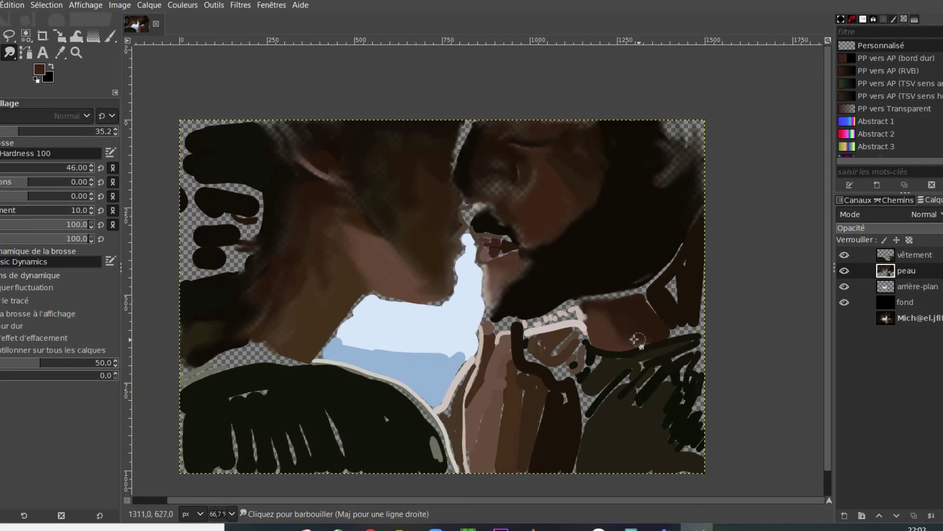
{"action": "left_click_drag", "start_coordinate": [657, 297], "coordinate": [690, 217]}
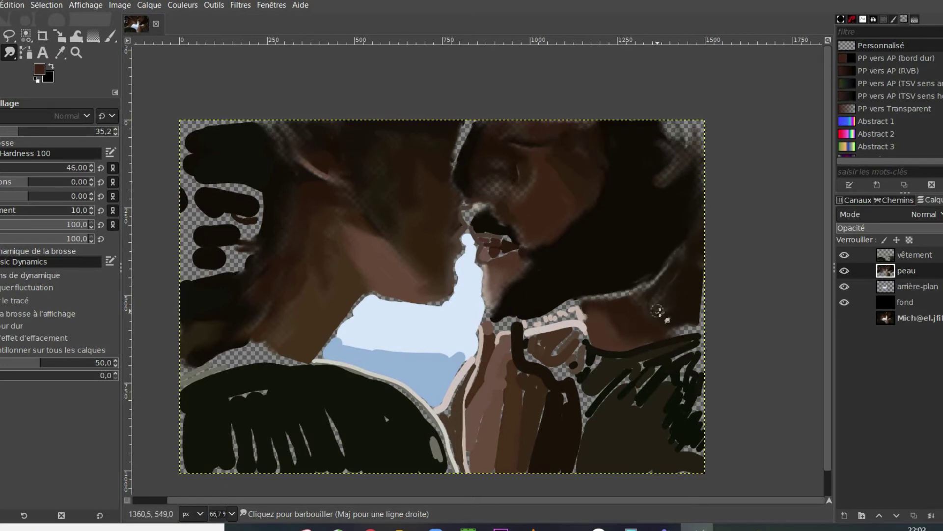
{"action": "left_click_drag", "start_coordinate": [653, 332], "coordinate": [703, 324]}
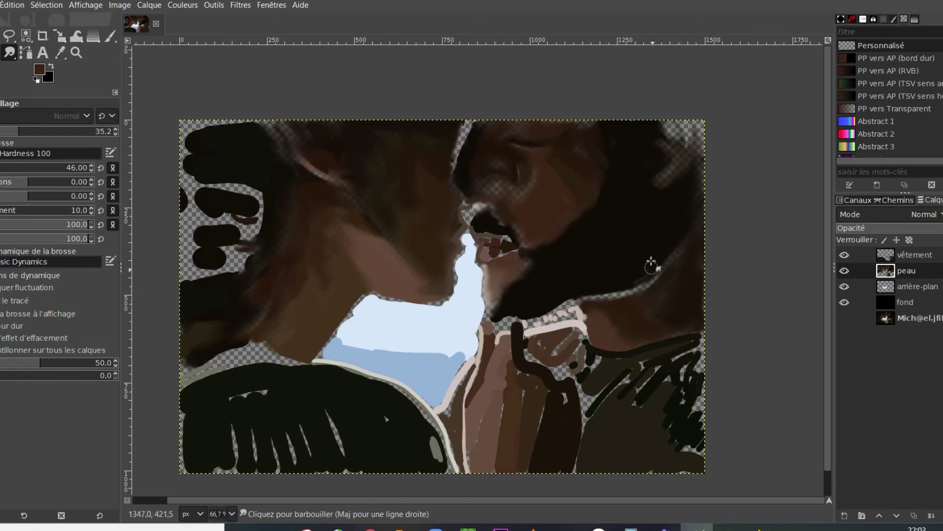
Step: Smudge the lower edge of the right figure's beard into the neck above the lace trim
{"action": "mouse_move", "coordinate": [666, 274]}
{"action": "left_mouse_down"}
{"action": "mouse_move", "coordinate": [647, 299]}
{"action": "mouse_move", "coordinate": [643, 278]}
{"action": "left_mouse_up"}
{"action": "mouse_move", "coordinate": [579, 310]}
{"action": "left_mouse_down"}
{"action": "mouse_move", "coordinate": [533, 317]}
{"action": "mouse_move", "coordinate": [585, 304]}
{"action": "left_mouse_up"}
{"action": "mouse_move", "coordinate": [507, 310]}
{"action": "left_mouse_down"}
{"action": "mouse_move", "coordinate": [577, 301]}
{"action": "mouse_move", "coordinate": [560, 312]}
{"action": "left_mouse_up"}
Step: Smudge the right figure's lips, moustache and chin edge with a size 18 brush
{"action": "scroll", "coordinate": [494, 252], "scroll_direction": "up", "scroll_amount": 4, "text": "ctrl"}
{"action": "key", "text": "bracketleft"}
{"action": "mouse_move", "coordinate": [462, 275]}
{"action": "left_mouse_down"}
{"action": "mouse_move", "coordinate": [493, 283]}
{"action": "mouse_move", "coordinate": [597, 240]}
{"action": "left_mouse_up"}
{"action": "mouse_move", "coordinate": [637, 299]}
{"action": "left_mouse_down"}
{"action": "mouse_move", "coordinate": [536, 132]}
{"action": "mouse_move", "coordinate": [416, 160]}
{"action": "mouse_move", "coordinate": [469, 265]}
{"action": "mouse_move", "coordinate": [546, 240]}
{"action": "mouse_move", "coordinate": [501, 257]}
{"action": "mouse_move", "coordinate": [466, 231]}
{"action": "mouse_move", "coordinate": [468, 285]}
{"action": "mouse_move", "coordinate": [467, 151]}
{"action": "mouse_move", "coordinate": [537, 205]}
{"action": "mouse_move", "coordinate": [569, 194]}
{"action": "mouse_move", "coordinate": [540, 241]}
{"action": "left_mouse_up"}
{"action": "mouse_move", "coordinate": [466, 184]}
{"action": "left_mouse_down"}
{"action": "mouse_move", "coordinate": [468, 165]}
{"action": "mouse_move", "coordinate": [538, 164]}
{"action": "mouse_move", "coordinate": [660, 195]}
{"action": "mouse_move", "coordinate": [603, 143]}
{"action": "mouse_move", "coordinate": [565, 143]}
{"action": "left_mouse_up"}
{"action": "left_click_drag", "start_coordinate": [454, 319], "coordinate": [468, 360]}
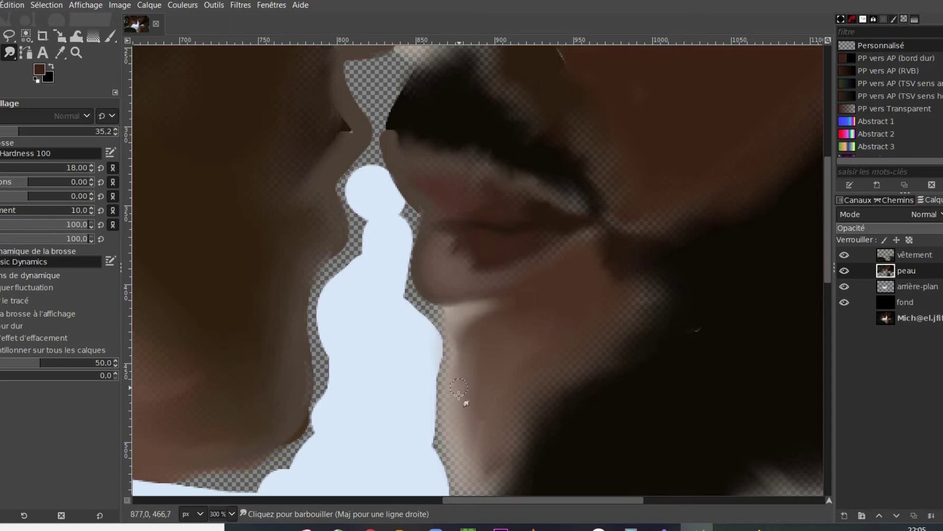
{"action": "left_click_drag", "start_coordinate": [466, 400], "coordinate": [486, 486]}
Step: Set the Smudge brush to size 42 and blend the right figure's cheek towards the nose and moustache
{"action": "scroll", "coordinate": [547, 300], "scroll_direction": "down", "scroll_amount": 4}
{"action": "scroll", "coordinate": [556, 201], "scroll_direction": "up", "scroll_amount": 3}
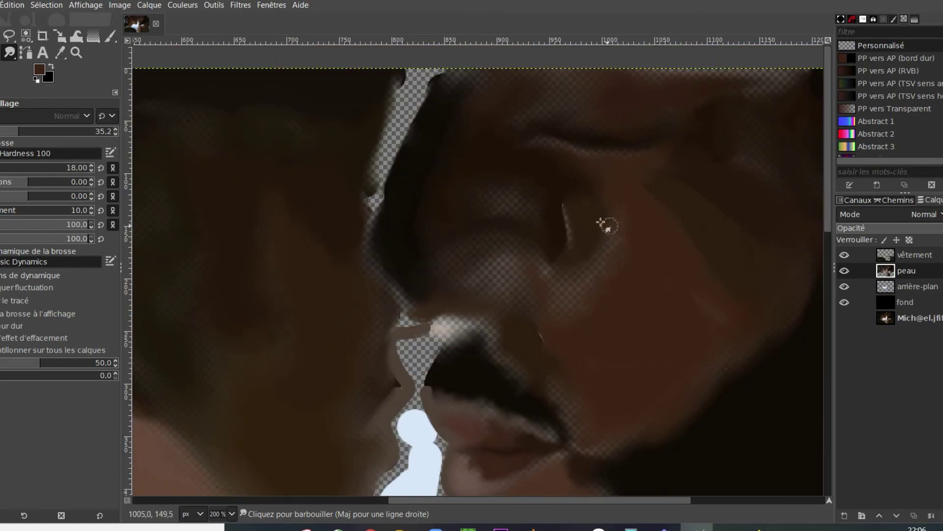
{"action": "key", "text": "]"}
{"action": "key", "text": "]"}
{"action": "key", "text": "]"}
{"action": "key", "text": "]"}
{"action": "key", "text": "]"}
{"action": "key", "text": "]"}
{"action": "key", "text": "]"}
{"action": "key", "text": "]"}
{"action": "key", "text": "]"}
{"action": "key", "text": "]"}
{"action": "key", "text": "]"}
{"action": "key", "text": "]"}
{"action": "key", "text": "]"}
{"action": "key", "text": "]"}
{"action": "key", "text": "]"}
{"action": "key", "text": "]"}
{"action": "key", "text": "]"}
{"action": "key", "text": "]"}
{"action": "key", "text": "]"}
{"action": "key", "text": "]"}
{"action": "mouse_move", "coordinate": [753, 239]}
{"action": "left_mouse_down"}
{"action": "mouse_move", "coordinate": [764, 320]}
{"action": "mouse_move", "coordinate": [632, 184]}
{"action": "mouse_move", "coordinate": [537, 336]}
{"action": "left_mouse_up"}
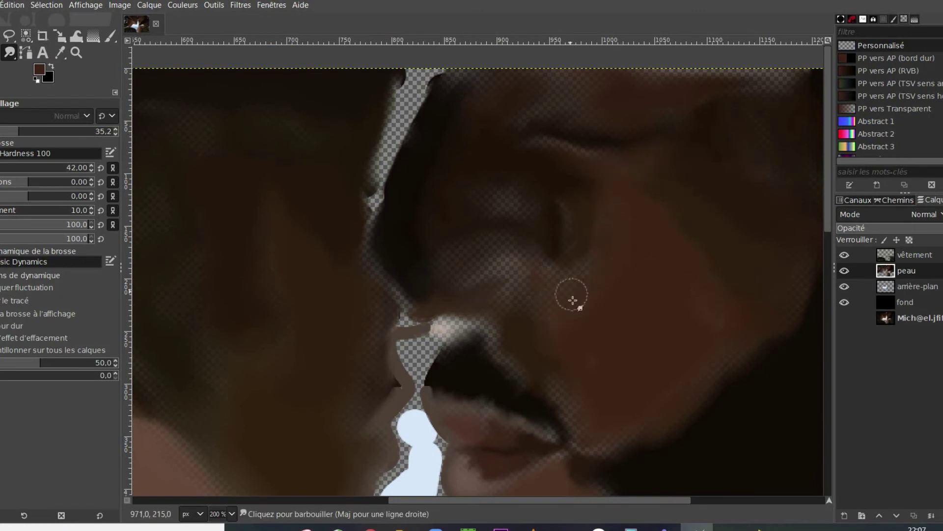
Step: Set the Smudge brush to size 8 for the narrow edge between the two noses
{"action": "key", "text": "plus"}
{"action": "key", "text": "["}
{"action": "key", "text": "["}
{"action": "key", "text": "["}
{"action": "key", "text": "["}
{"action": "key", "text": "["}
{"action": "key", "text": "["}
{"action": "key", "text": "["}
{"action": "key", "text": "["}
{"action": "key", "text": "["}
{"action": "key", "text": "["}
{"action": "key", "text": "["}
{"action": "key", "text": "["}
{"action": "key", "text": "["}
{"action": "key", "text": "["}
{"action": "key", "text": "["}
{"action": "key", "text": "["}
{"action": "key", "text": "["}
{"action": "key", "text": "["}
{"action": "key", "text": "["}
{"action": "key", "text": "["}
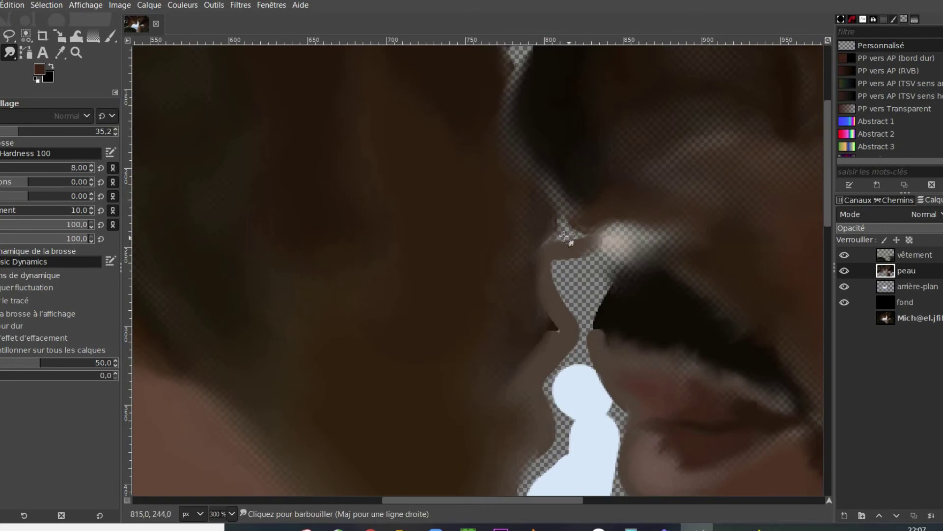
Step: Switch to the arrière-plan layer, set the Smudge brush to size 72 and smudge the pale blue gap between the mouths
{"action": "key", "text": "Page_Down"}
{"action": "key", "text": "]"}
{"action": "key", "text": "]"}
{"action": "key", "text": "]"}
{"action": "key", "text": "]"}
{"action": "key", "text": "]"}
{"action": "key", "text": "]"}
{"action": "key", "text": "]"}
{"action": "key", "text": "]"}
{"action": "key", "text": "]"}
{"action": "key", "text": "]"}
{"action": "key", "text": "]"}
{"action": "key", "text": "]"}
{"action": "key", "text": "]"}
{"action": "key", "text": "]"}
{"action": "key", "text": "]"}
{"action": "key", "text": "]"}
{"action": "key", "text": "]"}
{"action": "key", "text": "]"}
{"action": "key", "text": "]"}
{"action": "key", "text": "]"}
{"action": "mouse_move", "coordinate": [568, 366]}
{"action": "left_mouse_down"}
{"action": "mouse_move", "coordinate": [569, 381]}
{"action": "mouse_move", "coordinate": [585, 297]}
{"action": "mouse_move", "coordinate": [551, 458]}
{"action": "mouse_move", "coordinate": [615, 474]}
{"action": "left_mouse_up"}
Step: Smudge the boundary between the pale and mid-blue background areas and the edges below the left figure's chin with the size 72 brush
{"action": "scroll", "coordinate": [614, 474], "scroll_direction": "down", "scroll_amount": 8}
{"action": "mouse_move", "coordinate": [623, 148]}
{"action": "left_mouse_down"}
{"action": "mouse_move", "coordinate": [591, 235]}
{"action": "mouse_move", "coordinate": [358, 320]}
{"action": "mouse_move", "coordinate": [214, 295]}
{"action": "mouse_move", "coordinate": [152, 268]}
{"action": "left_mouse_up"}
{"action": "mouse_move", "coordinate": [669, 359]}
{"action": "left_mouse_down"}
{"action": "mouse_move", "coordinate": [702, 410]}
{"action": "mouse_move", "coordinate": [761, 420]}
{"action": "mouse_move", "coordinate": [754, 413]}
{"action": "left_mouse_up"}
{"action": "scroll", "coordinate": [754, 413], "scroll_direction": "down", "scroll_amount": 7}
{"action": "mouse_move", "coordinate": [553, 222]}
{"action": "left_mouse_down"}
{"action": "mouse_move", "coordinate": [569, 230]}
{"action": "mouse_move", "coordinate": [235, 215]}
{"action": "left_mouse_up"}
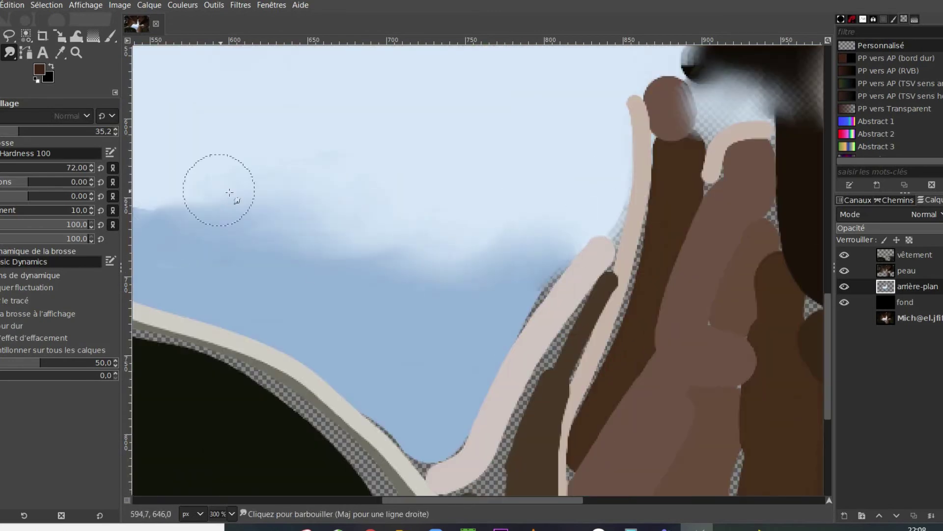
{"action": "scroll", "coordinate": [349, 187], "scroll_direction": "left", "scroll_amount": 5}
{"action": "scroll", "coordinate": [395, 282], "scroll_direction": "up", "scroll_amount": 5}
{"action": "left_click_drag", "start_coordinate": [395, 283], "coordinate": [433, 147]}
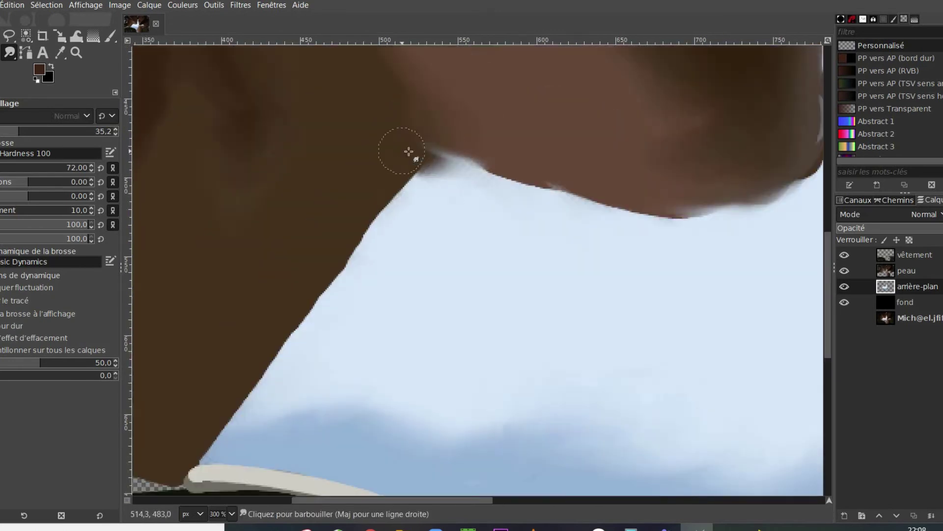
Step: Switch to the peau layer, set the Smudge brush to size 35 and blend the skin and hair edges
{"action": "scroll", "coordinate": [540, 221], "scroll_direction": "right", "scroll_amount": 10}
{"action": "scroll", "coordinate": [665, 231], "scroll_direction": "down", "scroll_amount": 1}
{"action": "left_click", "coordinate": [886, 270]}
{"action": "left_click_drag", "start_coordinate": [443, 258], "coordinate": [448, 219]}
{"action": "scroll", "coordinate": [432, 207], "scroll_direction": "down", "scroll_amount": 5}
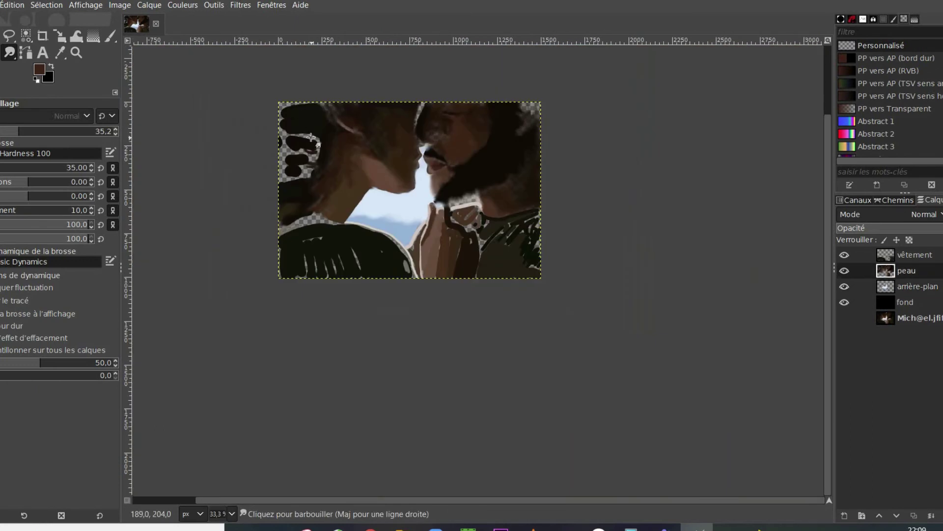
{"action": "scroll", "coordinate": [433, 189], "scroll_direction": "up", "scroll_amount": 5}
{"action": "mouse_move", "coordinate": [445, 356]}
{"action": "left_mouse_down"}
{"action": "mouse_move", "coordinate": [480, 427]}
{"action": "mouse_move", "coordinate": [490, 351]}
{"action": "left_mouse_up"}
{"action": "mouse_move", "coordinate": [390, 424]}
{"action": "left_mouse_down"}
{"action": "mouse_move", "coordinate": [394, 367]}
{"action": "mouse_move", "coordinate": [429, 279]}
{"action": "mouse_move", "coordinate": [469, 430]}
{"action": "mouse_move", "coordinate": [387, 439]}
{"action": "mouse_move", "coordinate": [408, 283]}
{"action": "mouse_move", "coordinate": [382, 402]}
{"action": "mouse_move", "coordinate": [375, 270]}
{"action": "mouse_move", "coordinate": [359, 440]}
{"action": "left_mouse_up"}
Step: Smudge the brown tones of the raised hand lengthwise along the fingers and wrist with the size 35 brush
{"action": "scroll", "coordinate": [416, 264], "scroll_direction": "down", "scroll_amount": 5}
{"action": "mouse_move", "coordinate": [472, 211]}
{"action": "left_mouse_down"}
{"action": "mouse_move", "coordinate": [459, 358]}
{"action": "mouse_move", "coordinate": [433, 407]}
{"action": "left_mouse_up"}
{"action": "mouse_move", "coordinate": [527, 304]}
{"action": "left_mouse_down"}
{"action": "mouse_move", "coordinate": [506, 196]}
{"action": "mouse_move", "coordinate": [558, 263]}
{"action": "mouse_move", "coordinate": [513, 280]}
{"action": "mouse_move", "coordinate": [602, 275]}
{"action": "left_mouse_up"}
{"action": "left_click_drag", "start_coordinate": [602, 275], "coordinate": [499, 183]}
{"action": "left_click_drag", "start_coordinate": [531, 253], "coordinate": [499, 120]}
{"action": "scroll", "coordinate": [513, 394], "scroll_direction": "down", "scroll_amount": 1}
{"action": "mouse_move", "coordinate": [379, 455]}
{"action": "left_mouse_down"}
{"action": "mouse_move", "coordinate": [375, 480]}
{"action": "mouse_move", "coordinate": [433, 432]}
{"action": "mouse_move", "coordinate": [451, 376]}
{"action": "left_mouse_up"}
{"action": "left_click_drag", "start_coordinate": [451, 325], "coordinate": [508, 337]}
{"action": "scroll", "coordinate": [518, 289], "scroll_direction": "right", "scroll_amount": 1}
{"action": "mouse_move", "coordinate": [489, 443]}
{"action": "left_mouse_down"}
{"action": "mouse_move", "coordinate": [510, 363]}
{"action": "mouse_move", "coordinate": [512, 307]}
{"action": "mouse_move", "coordinate": [534, 234]}
{"action": "mouse_move", "coordinate": [571, 311]}
{"action": "mouse_move", "coordinate": [559, 299]}
{"action": "mouse_move", "coordinate": [593, 287]}
{"action": "mouse_move", "coordinate": [559, 335]}
{"action": "mouse_move", "coordinate": [537, 319]}
{"action": "mouse_move", "coordinate": [562, 298]}
{"action": "mouse_move", "coordinate": [501, 332]}
{"action": "left_mouse_up"}
{"action": "scroll", "coordinate": [501, 332], "scroll_direction": "right", "scroll_amount": 2}
{"action": "mouse_move", "coordinate": [279, 384]}
{"action": "left_mouse_down"}
{"action": "mouse_move", "coordinate": [255, 392]}
{"action": "mouse_move", "coordinate": [268, 226]}
{"action": "mouse_move", "coordinate": [379, 77]}
{"action": "left_mouse_up"}
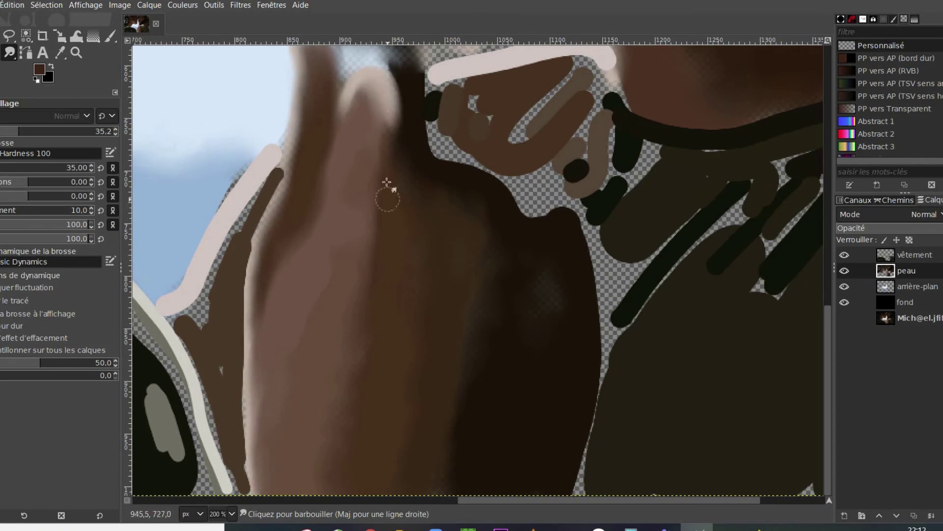
Step: Switch to the vêtement layer and smudge the left figure's dark shirt and its pale shoulder edge with the size 35 brush
{"action": "scroll", "coordinate": [411, 190], "scroll_direction": "down", "scroll_amount": 3}
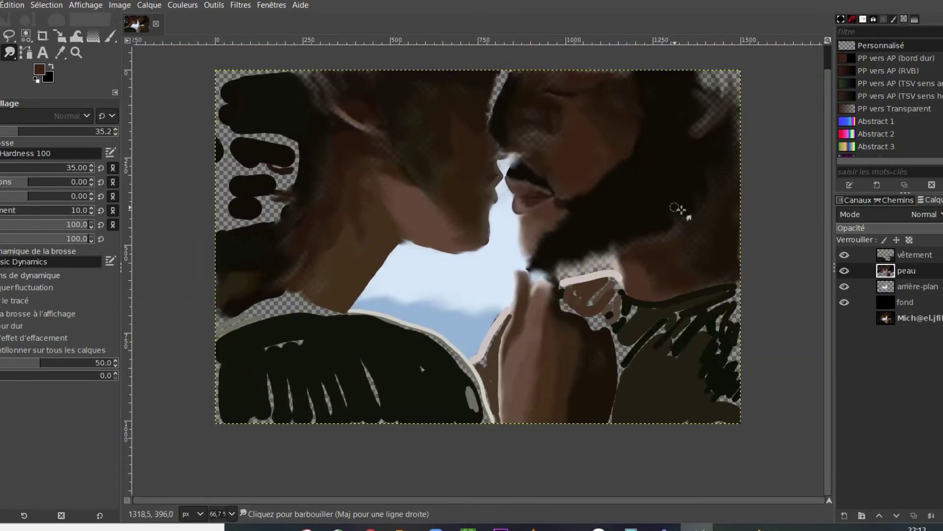
{"action": "left_click", "coordinate": [886, 255]}
{"action": "left_click", "coordinate": [4, 168]}
{"action": "mouse_move", "coordinate": [312, 397]}
{"action": "left_mouse_down"}
{"action": "mouse_move", "coordinate": [272, 392]}
{"action": "mouse_move", "coordinate": [253, 356]}
{"action": "mouse_move", "coordinate": [265, 341]}
{"action": "mouse_move", "coordinate": [425, 378]}
{"action": "mouse_move", "coordinate": [242, 275]}
{"action": "left_mouse_up"}
{"action": "mouse_move", "coordinate": [470, 380]}
{"action": "left_mouse_down"}
{"action": "mouse_move", "coordinate": [398, 325]}
{"action": "mouse_move", "coordinate": [347, 320]}
{"action": "left_mouse_up"}
{"action": "mouse_move", "coordinate": [278, 307]}
{"action": "left_mouse_down"}
{"action": "mouse_move", "coordinate": [239, 314]}
{"action": "mouse_move", "coordinate": [315, 302]}
{"action": "mouse_move", "coordinate": [292, 296]}
{"action": "left_mouse_up"}
{"action": "mouse_move", "coordinate": [397, 317]}
{"action": "left_mouse_down"}
{"action": "mouse_move", "coordinate": [474, 386]}
{"action": "mouse_move", "coordinate": [466, 369]}
{"action": "left_mouse_up"}
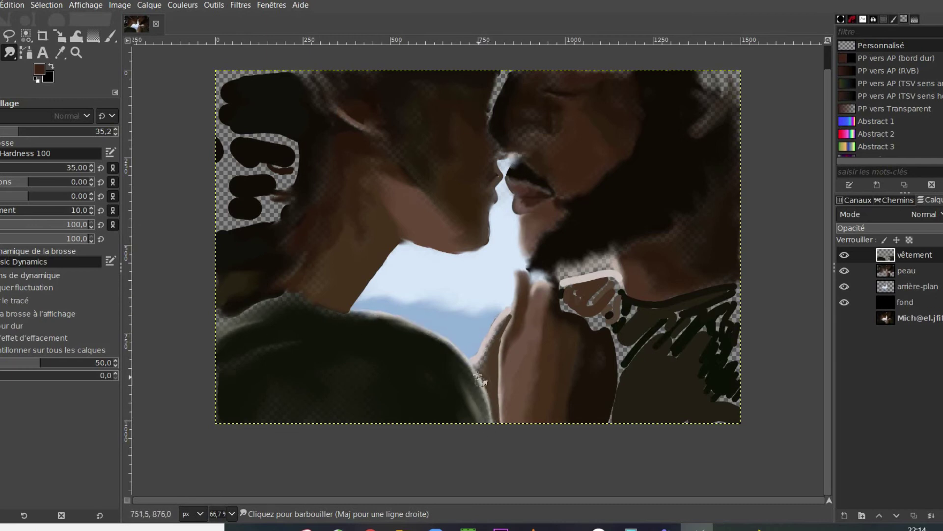
Step: Blend the small hand below the beard, then set the Smudge brush to size 82 and smudge the right figure's shirt
{"action": "left_click_drag", "start_coordinate": [565, 294], "coordinate": [616, 315]}
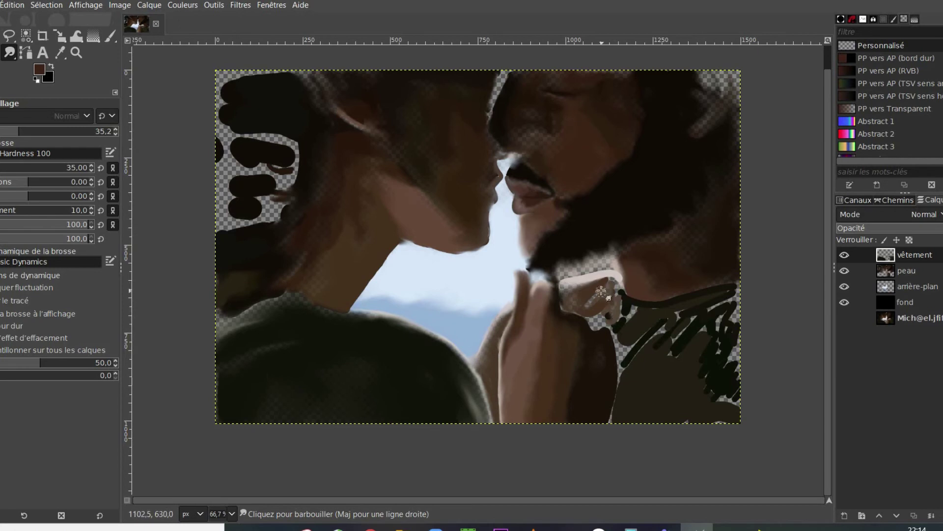
{"action": "left_click", "coordinate": [891, 269]}
{"action": "key", "text": "bracketright"}
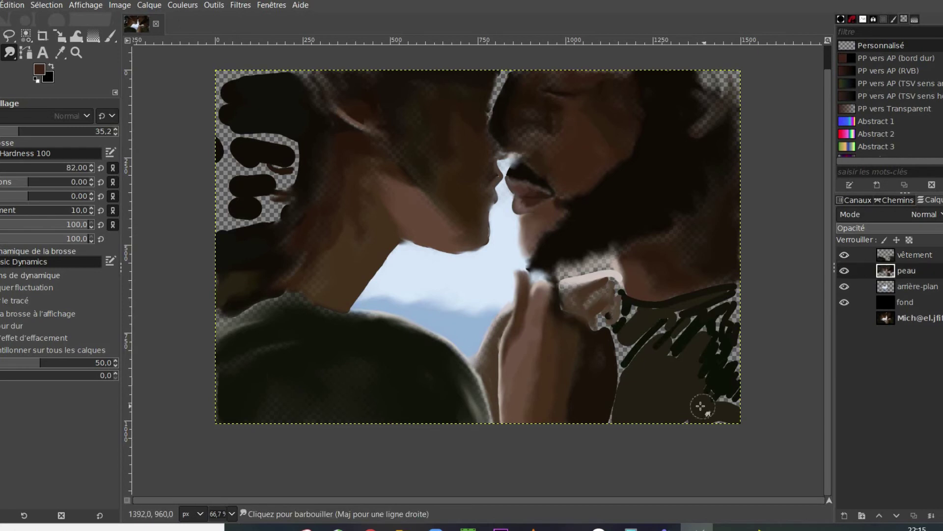
{"action": "key", "text": "Page_Up"}
{"action": "mouse_move", "coordinate": [699, 409]}
{"action": "left_mouse_down"}
{"action": "mouse_move", "coordinate": [727, 388]}
{"action": "mouse_move", "coordinate": [727, 315]}
{"action": "mouse_move", "coordinate": [616, 402]}
{"action": "mouse_move", "coordinate": [686, 334]}
{"action": "mouse_move", "coordinate": [634, 312]}
{"action": "mouse_move", "coordinate": [732, 304]}
{"action": "mouse_move", "coordinate": [698, 317]}
{"action": "mouse_move", "coordinate": [717, 324]}
{"action": "mouse_move", "coordinate": [629, 305]}
{"action": "mouse_move", "coordinate": [612, 288]}
{"action": "mouse_move", "coordinate": [604, 317]}
{"action": "mouse_move", "coordinate": [733, 269]}
{"action": "mouse_move", "coordinate": [544, 264]}
{"action": "left_mouse_up"}
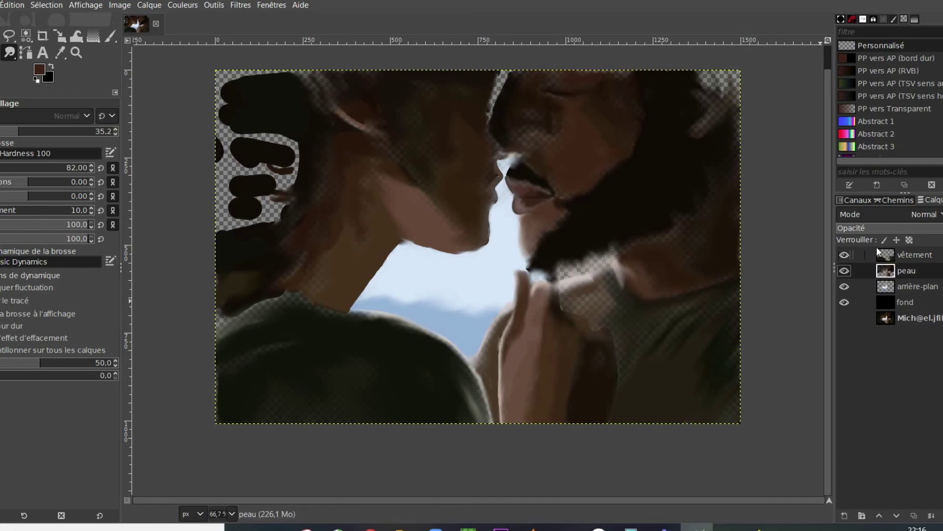
Step: Smudge the left figure's hair strokes together on the peau layer and the gaps between the noses and under the beard on arrière-plan
{"action": "left_click", "coordinate": [886, 270]}
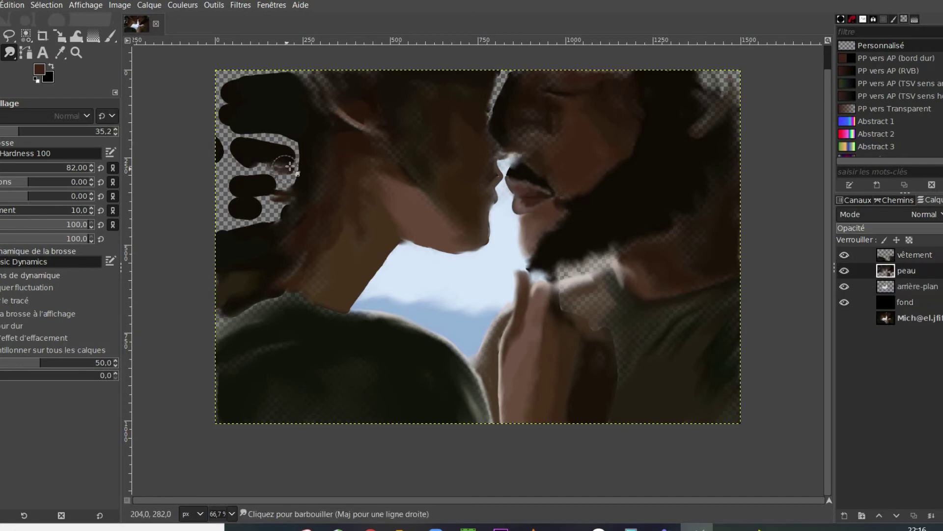
{"action": "mouse_move", "coordinate": [262, 136]}
{"action": "left_mouse_down"}
{"action": "mouse_move", "coordinate": [249, 186]}
{"action": "mouse_move", "coordinate": [276, 205]}
{"action": "mouse_move", "coordinate": [249, 84]}
{"action": "mouse_move", "coordinate": [298, 78]}
{"action": "mouse_move", "coordinate": [292, 147]}
{"action": "mouse_move", "coordinate": [244, 185]}
{"action": "mouse_move", "coordinate": [236, 157]}
{"action": "mouse_move", "coordinate": [229, 198]}
{"action": "mouse_move", "coordinate": [274, 177]}
{"action": "mouse_move", "coordinate": [213, 193]}
{"action": "mouse_move", "coordinate": [219, 337]}
{"action": "mouse_move", "coordinate": [216, 328]}
{"action": "left_mouse_up"}
{"action": "left_click", "coordinate": [906, 286]}
{"action": "left_click_drag", "start_coordinate": [505, 150], "coordinate": [500, 103]}
{"action": "mouse_move", "coordinate": [541, 276]}
{"action": "left_mouse_down"}
{"action": "mouse_move", "coordinate": [570, 282]}
{"action": "mouse_move", "coordinate": [594, 268]}
{"action": "left_mouse_up"}
Step: Blend the right figure's upper hair on the peau layer and raise the opacity of the black fond layer
{"action": "key", "text": "Page_Up"}
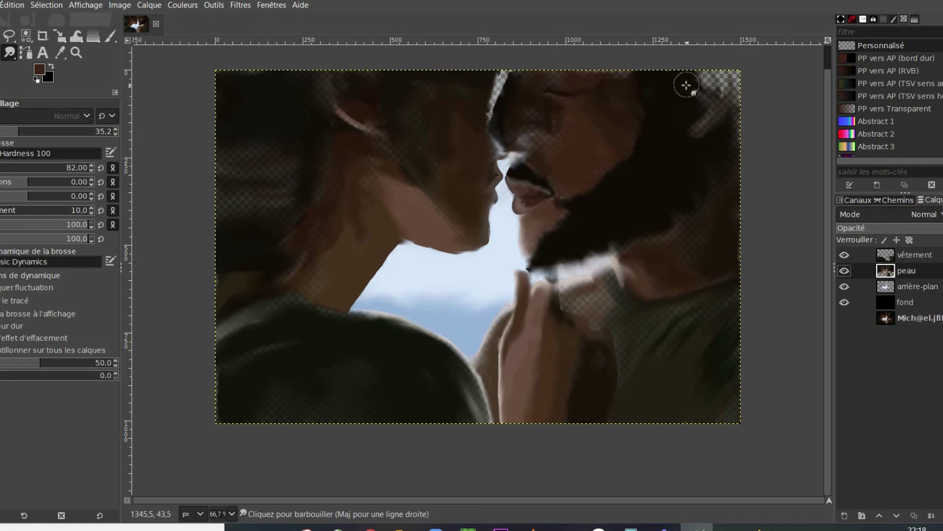
{"action": "left_click", "coordinate": [905, 301]}
{"action": "left_click", "coordinate": [918, 228]}
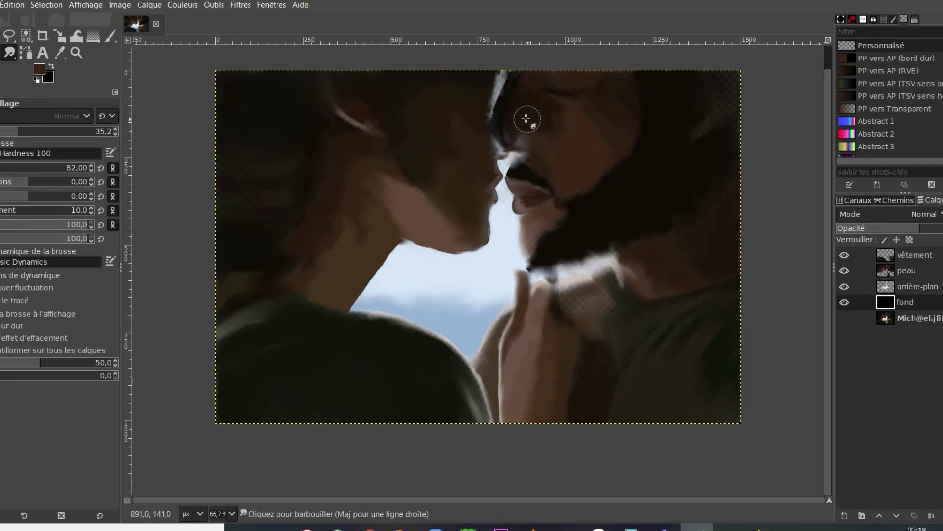
Step: On the peau layer, sample dark browns and airbrush over the blue-grey haze around both noses with a size 44 brush
{"action": "left_click", "coordinate": [887, 270]}
{"action": "scroll", "coordinate": [476, 134], "scroll_direction": "up", "scroll_amount": 4}
{"action": "left_click", "coordinate": [2, 167]}
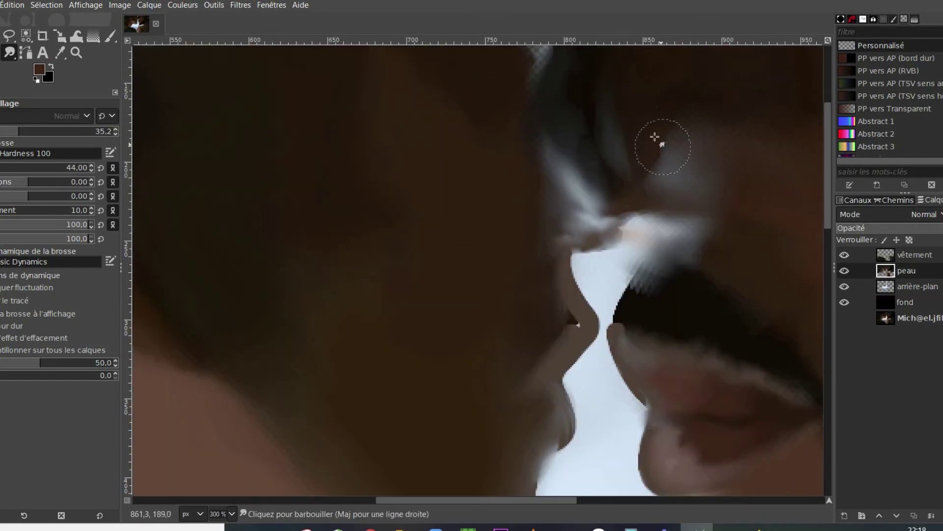
{"action": "key", "text": "a"}
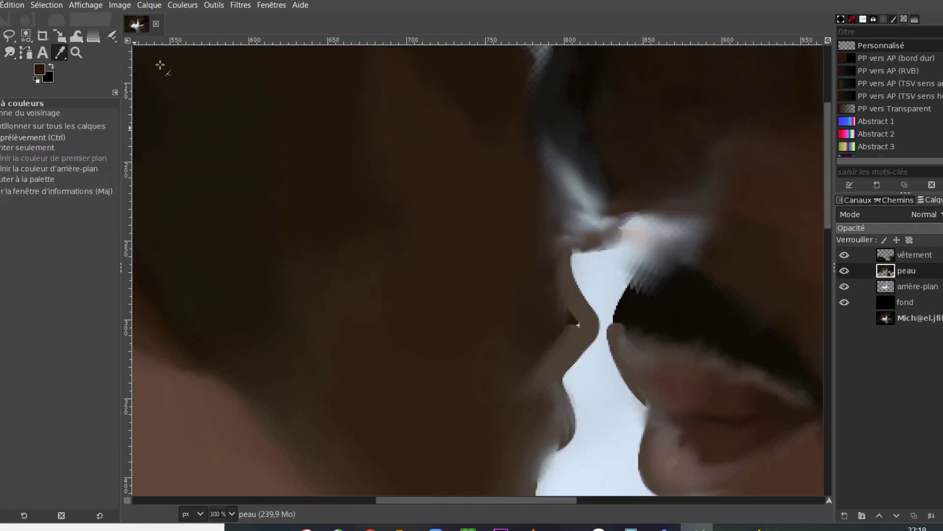
{"action": "left_click_drag", "start_coordinate": [562, 199], "coordinate": [603, 227]}
{"action": "left_click", "coordinate": [61, 53]}
{"action": "left_click", "coordinate": [664, 295]}
{"action": "left_click", "coordinate": [110, 36]}
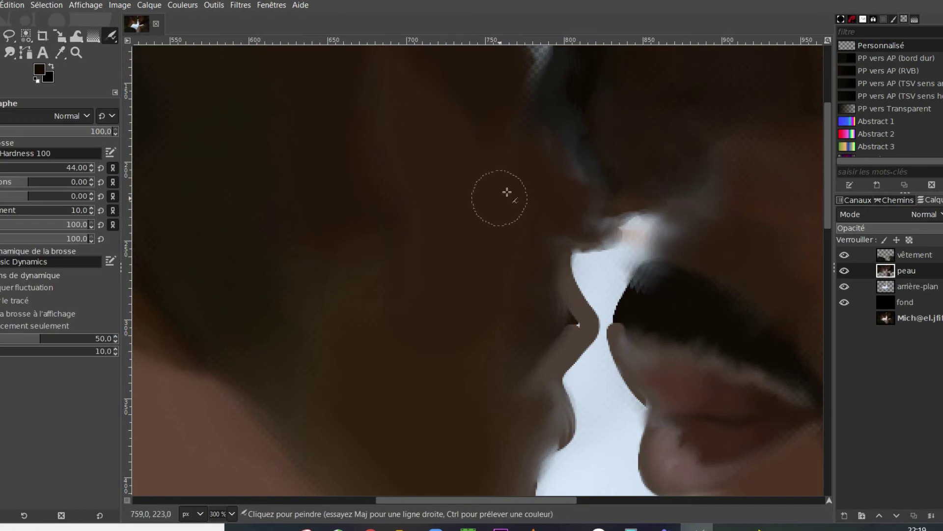
Step: Set the Smudge brush to size 20 and blend the left figure's lips and the right figure's moustache edge
{"action": "left_click", "coordinate": [9, 52]}
{"action": "left_click_drag", "start_coordinate": [74, 170], "coordinate": [62, 170]}
{"action": "mouse_move", "coordinate": [580, 329]}
{"action": "left_mouse_down"}
{"action": "mouse_move", "coordinate": [558, 309]}
{"action": "mouse_move", "coordinate": [589, 319]}
{"action": "left_mouse_up"}
{"action": "mouse_move", "coordinate": [620, 334]}
{"action": "left_mouse_down"}
{"action": "mouse_move", "coordinate": [651, 226]}
{"action": "mouse_move", "coordinate": [647, 210]}
{"action": "left_mouse_up"}
Step: Airbrush the dark contour along the right figure's nose and smudge it into the skin below the nose
{"action": "left_click", "coordinate": [110, 35]}
{"action": "mouse_move", "coordinate": [552, 114]}
{"action": "left_mouse_down"}
{"action": "mouse_move", "coordinate": [627, 196]}
{"action": "mouse_move", "coordinate": [565, 191]}
{"action": "left_mouse_up"}
{"action": "left_click", "coordinate": [9, 52]}
{"action": "left_click_drag", "start_coordinate": [614, 229], "coordinate": [596, 219]}
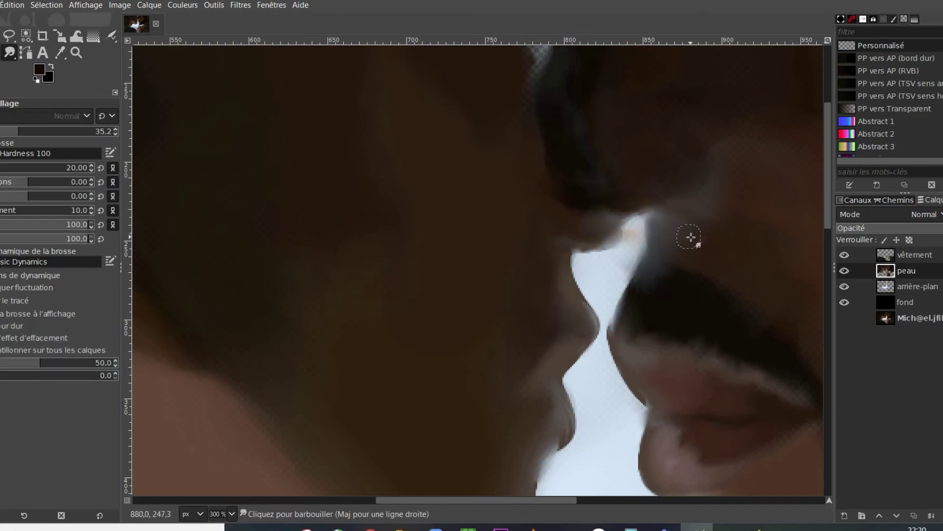
Step: Show the original photo layer and hide the vêtement and arrière-plan layers, keeping peau visible for comparison
{"action": "key", "text": "1"}
{"action": "left_click", "coordinate": [844, 318]}
{"action": "left_click", "coordinate": [844, 271]}
{"action": "left_click", "coordinate": [844, 255]}
{"action": "left_click", "coordinate": [889, 301]}
{"action": "left_click", "coordinate": [844, 286]}
{"action": "left_click", "coordinate": [844, 270]}
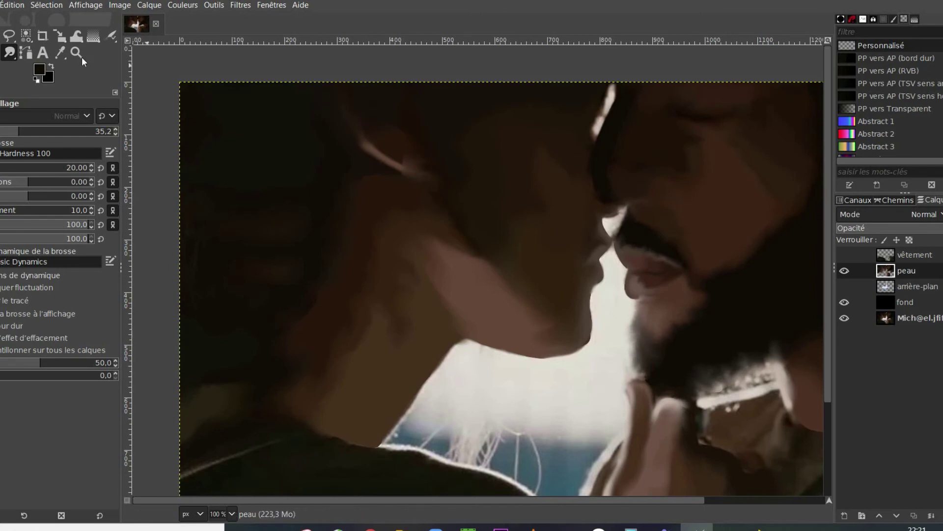
Step: Sample a dark tone, paint and smudge the beard on the right figure's chin, and compare it with the photo
{"action": "key", "text": "o"}
{"action": "left_click", "coordinate": [641, 298]}
{"action": "key", "text": "p"}
{"action": "key", "text": "s"}
{"action": "mouse_move", "coordinate": [641, 306]}
{"action": "left_mouse_down"}
{"action": "mouse_move", "coordinate": [638, 360]}
{"action": "mouse_move", "coordinate": [636, 309]}
{"action": "left_mouse_up"}
{"action": "left_click", "coordinate": [845, 270]}
{"action": "left_click", "coordinate": [845, 270]}
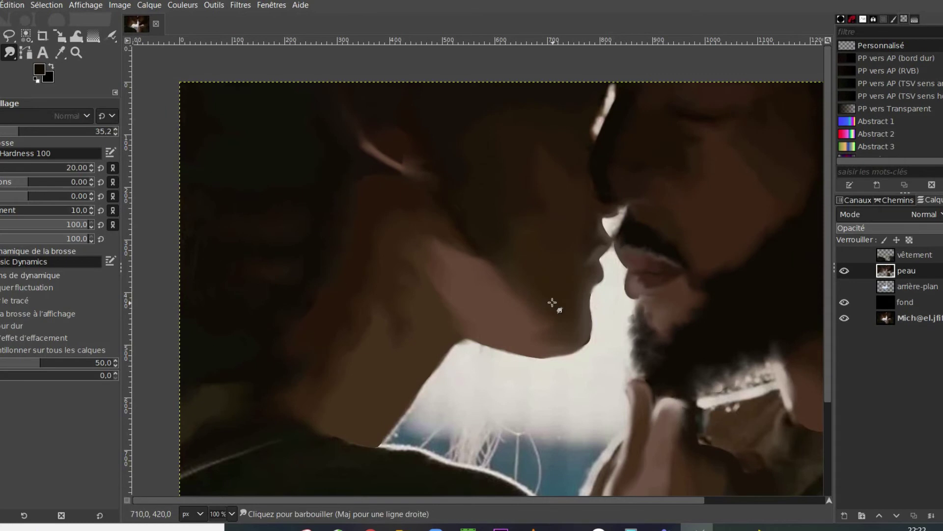
Step: Compare the peau layer with the photo, sample a brown and airbrush and smudge the right figure's cheek at size 48
{"action": "scroll", "coordinate": [552, 302], "scroll_direction": "down", "scroll_amount": 1}
{"action": "left_click", "coordinate": [844, 270]}
{"action": "left_click", "coordinate": [844, 270]}
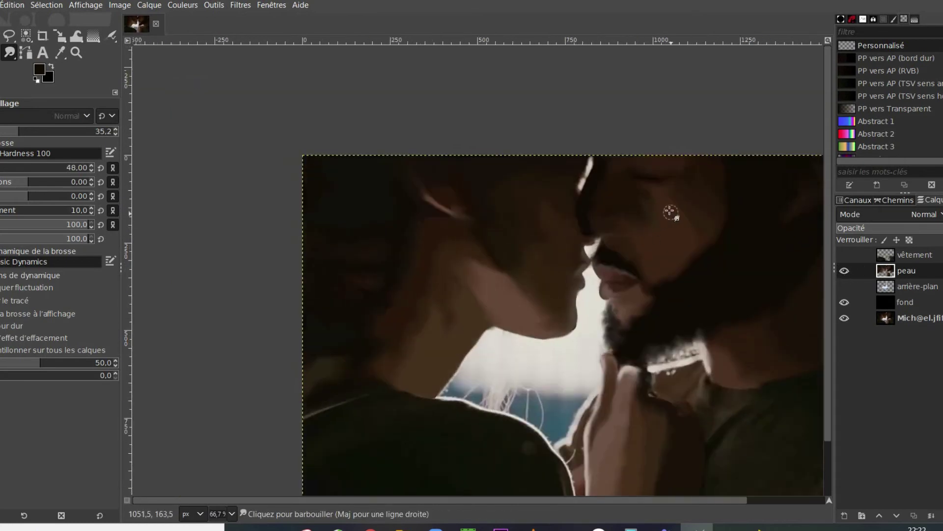
{"action": "left_click", "coordinate": [844, 270]}
{"action": "left_click", "coordinate": [844, 270]}
{"action": "key", "text": "o"}
{"action": "left_click", "coordinate": [644, 219]}
{"action": "key", "text": "a"}
{"action": "key", "text": "s"}
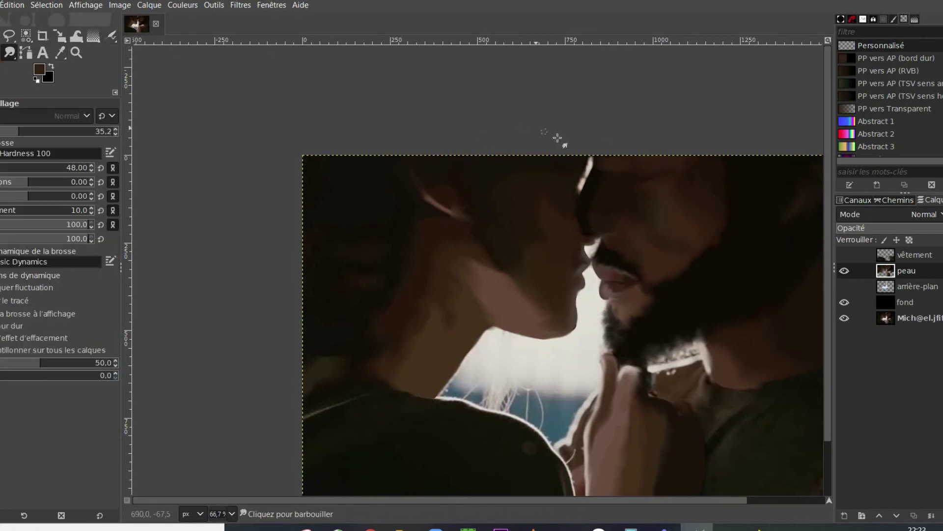
Step: Sample the dark nose tone, airbrush it around the right figure's closed eye and smudge it with a size 23 brush
{"action": "left_click", "coordinate": [60, 52]}
{"action": "left_click", "coordinate": [594, 196]}
{"action": "left_click", "coordinate": [110, 36]}
{"action": "left_click_drag", "start_coordinate": [648, 173], "coordinate": [632, 172]}
{"action": "left_click", "coordinate": [9, 53]}
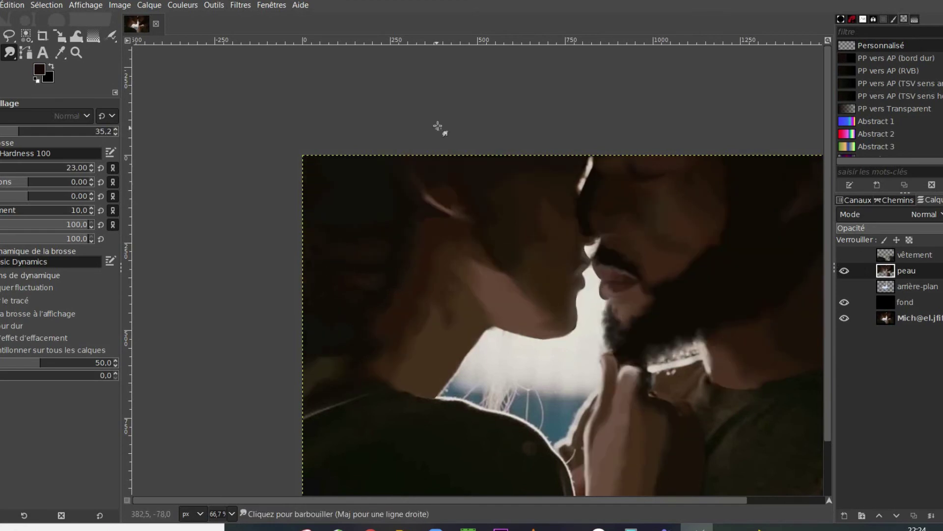
Step: Sample tones from the right figure's face, paint the curve of his nostril and smudge it with a size 18 brush
{"action": "left_click", "coordinate": [610, 233], "text": "ctrl"}
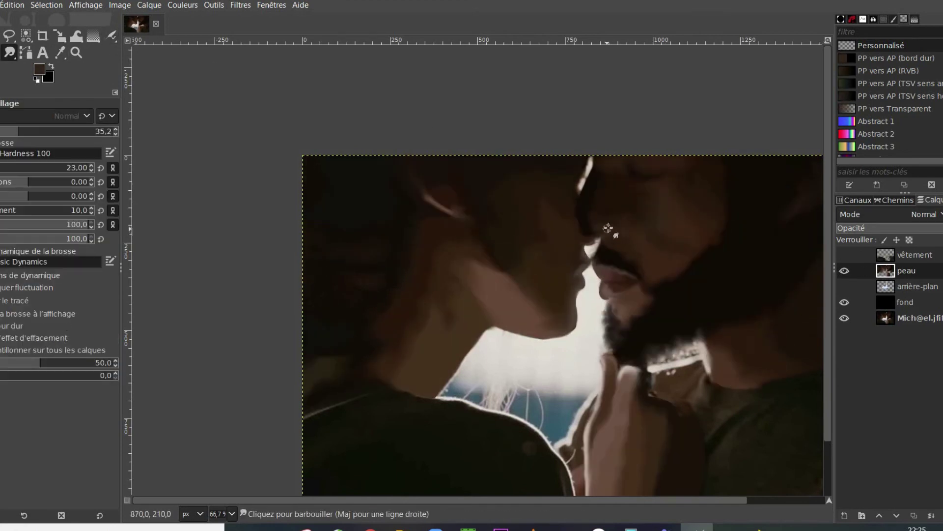
{"action": "scroll", "coordinate": [610, 233], "scroll_direction": "up", "scroll_amount": 2}
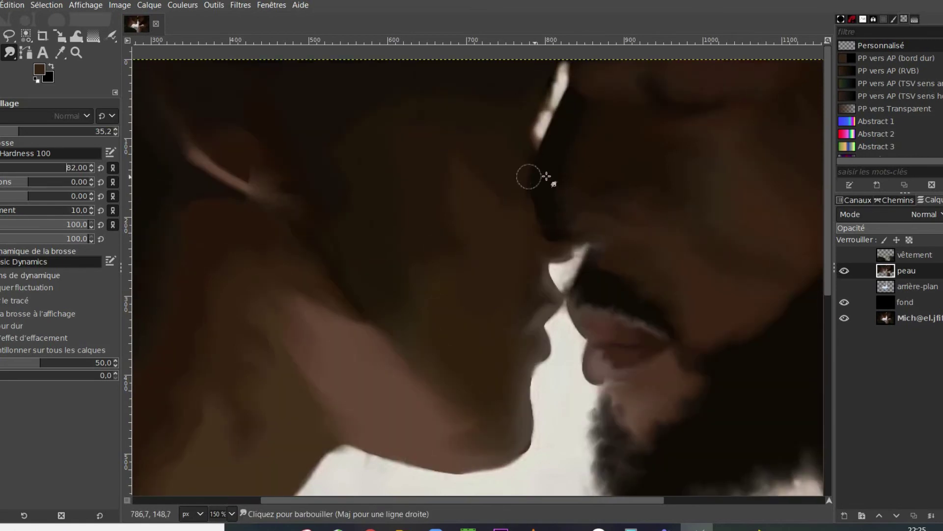
{"action": "left_click", "coordinate": [844, 270]}
{"action": "left_click", "coordinate": [844, 270]}
{"action": "key", "text": "o"}
{"action": "left_click", "coordinate": [660, 298]}
{"action": "key", "text": "p"}
{"action": "left_click_drag", "start_coordinate": [618, 196], "coordinate": [633, 218]}
{"action": "key", "text": "o"}
{"action": "left_click", "coordinate": [645, 296]}
{"action": "key", "text": "p"}
{"action": "key", "text": "s"}
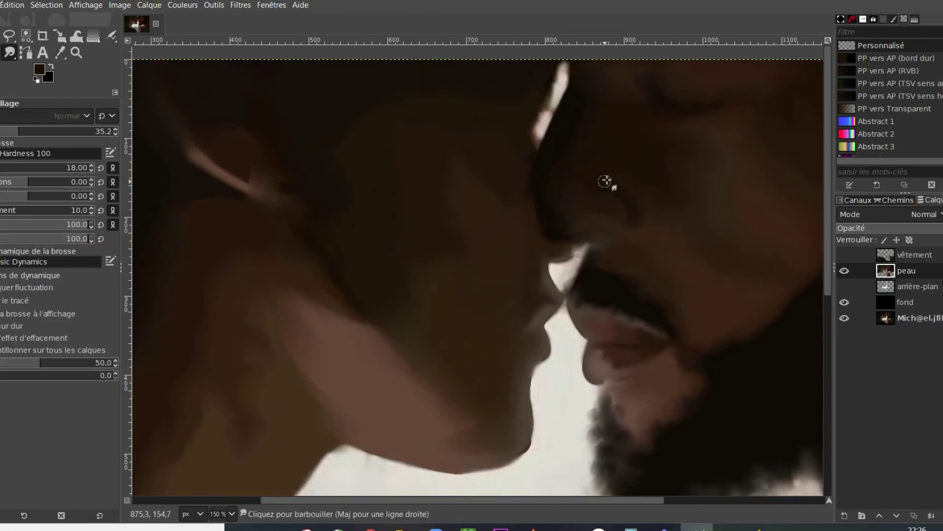
Step: Airbrush the dark underside of the right figure's nostril, smudge it with a size 11 brush and compare it with the photo
{"action": "left_click", "coordinate": [844, 270]}
{"action": "left_click", "coordinate": [844, 271]}
{"action": "left_click", "coordinate": [111, 36]}
{"action": "left_click_drag", "start_coordinate": [582, 231], "coordinate": [606, 227]}
{"action": "left_click", "coordinate": [9, 53]}
{"action": "key", "text": "3"}
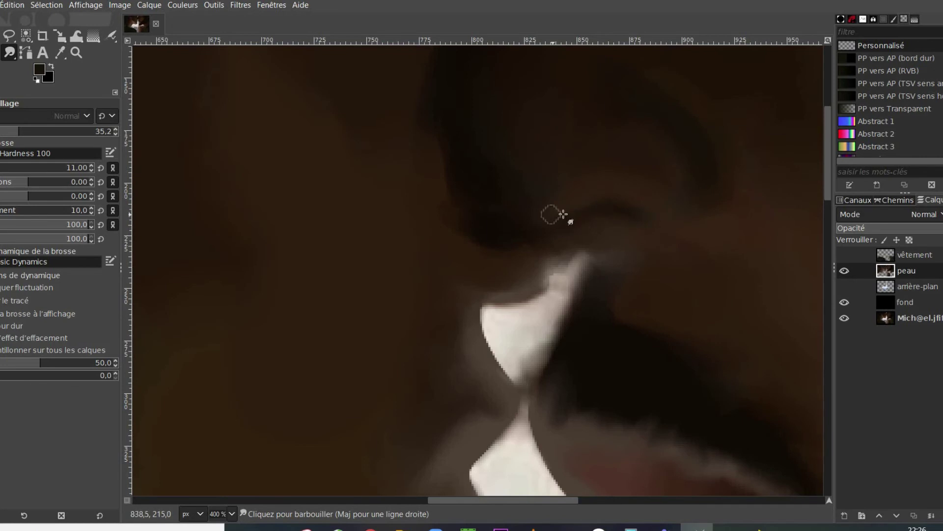
{"action": "left_click", "coordinate": [844, 270]}
{"action": "left_click", "coordinate": [844, 270]}
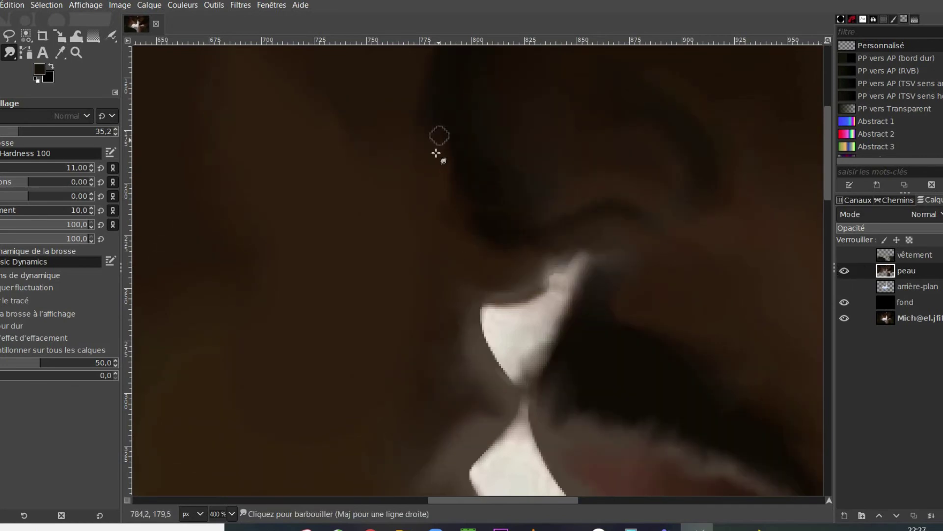
Step: Smudge the dark contour between the two noses with a size 35 brush and compare it with the photo
{"action": "scroll", "coordinate": [432, 211], "scroll_direction": "up", "scroll_amount": 5}
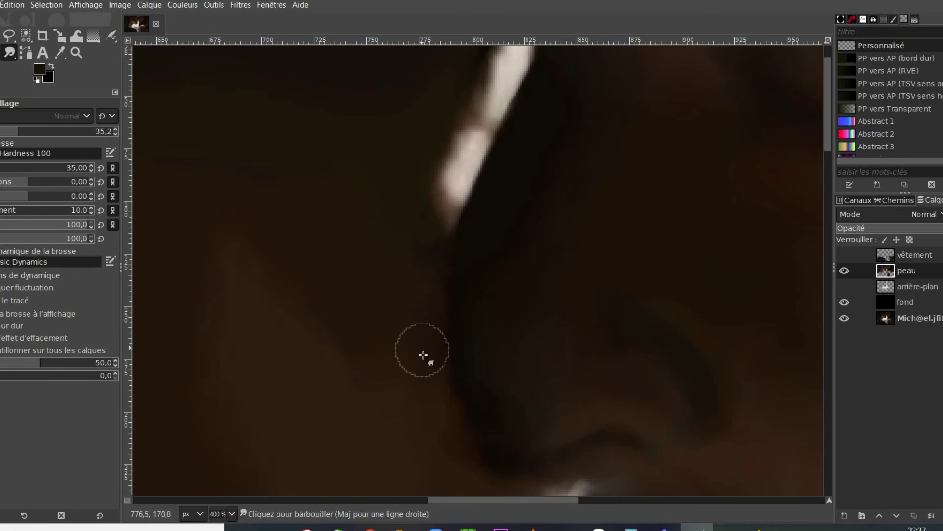
{"action": "key", "text": "1"}
{"action": "key", "text": "2"}
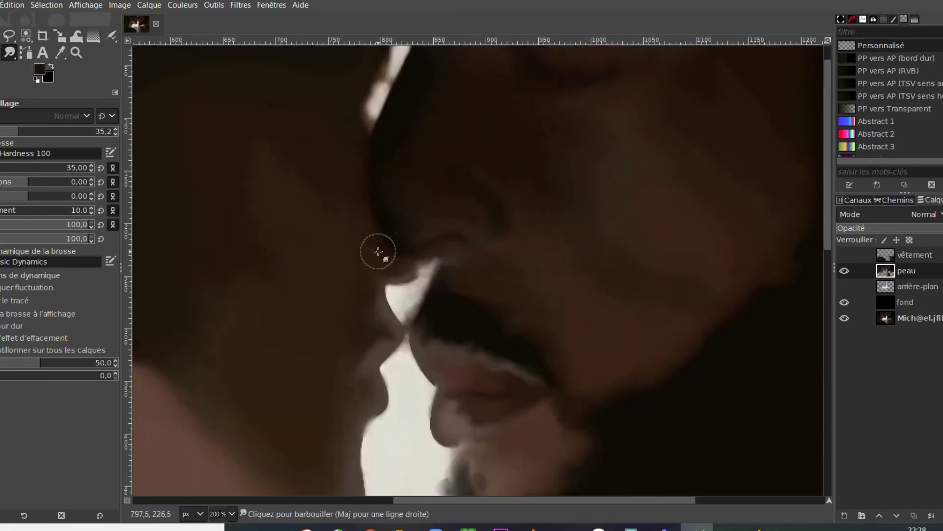
{"action": "left_click", "coordinate": [844, 270]}
{"action": "left_click", "coordinate": [844, 270]}
Step: Set the Smudge rate to 50 and the brush to size 16, refine the right figure's nose bridge and compare with the photo
{"action": "key", "text": "bracketleft"}
{"action": "key", "text": "bracketleft"}
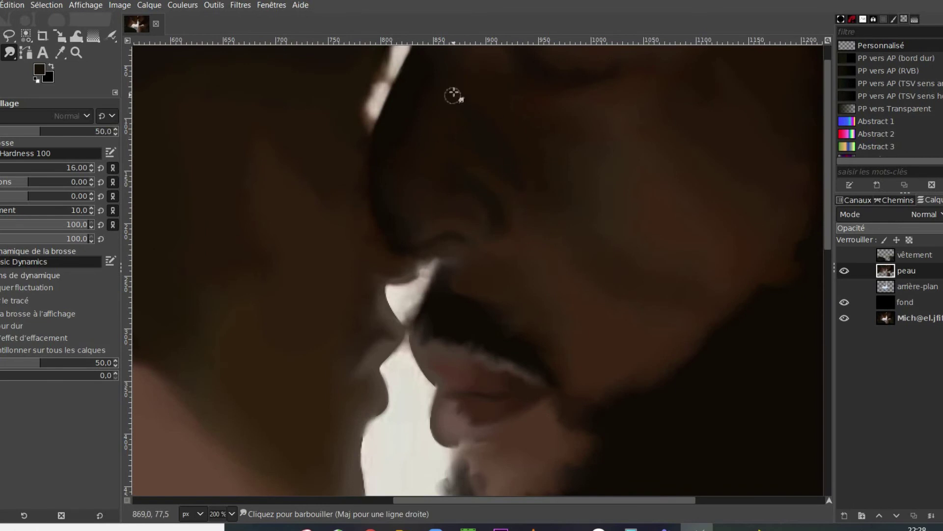
{"action": "scroll", "coordinate": [494, 199], "scroll_direction": "down", "scroll_amount": 3}
{"action": "left_click", "coordinate": [844, 269]}
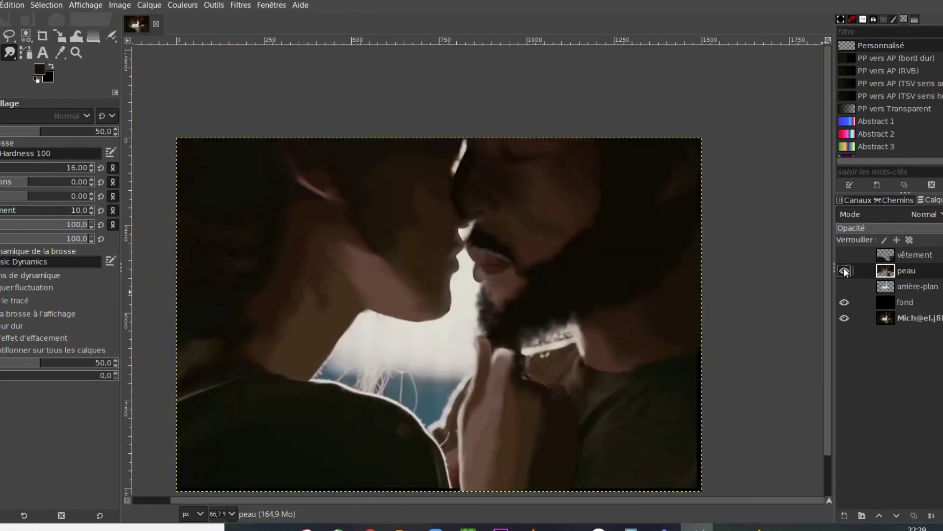
{"action": "left_click", "coordinate": [844, 271]}
Step: Enlarge the Smudge brush to size 53, blend the skin around the right figure's eye and cheek and compare with the photo
{"action": "key", "text": "bracketright"}
{"action": "key", "text": "bracketright"}
{"action": "key", "text": "bracketright"}
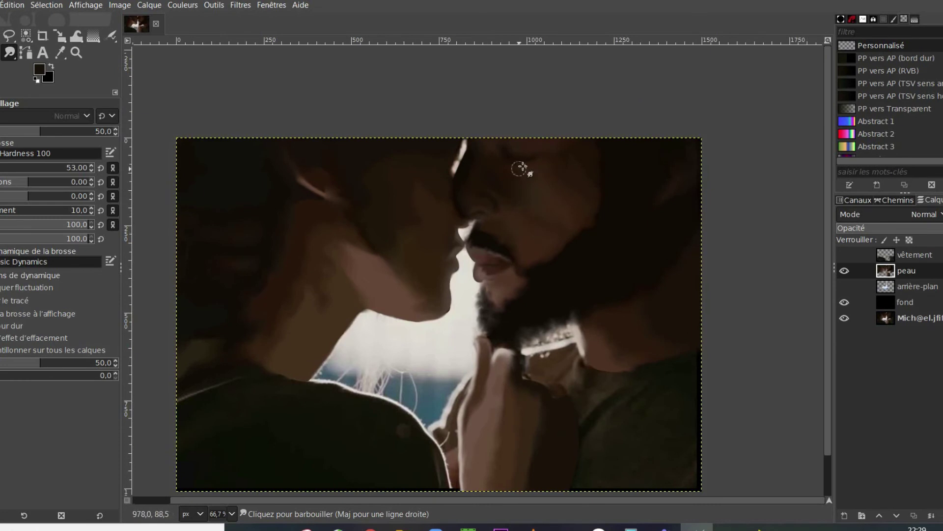
{"action": "left_click", "coordinate": [845, 270]}
{"action": "left_click", "coordinate": [844, 270]}
Step: Smudge the right figure's chin, airbrush it with a sampled skin tone, blend the strokes and compare the result with the photo
{"action": "scroll", "coordinate": [485, 292], "scroll_direction": "up", "scroll_amount": 5}
{"action": "key", "text": "bracketleft"}
{"action": "key", "text": "bracketleft"}
{"action": "key", "text": "bracketleft"}
{"action": "mouse_move", "coordinate": [455, 207]}
{"action": "left_mouse_down"}
{"action": "mouse_move", "coordinate": [531, 222]}
{"action": "mouse_move", "coordinate": [440, 172]}
{"action": "mouse_move", "coordinate": [524, 320]}
{"action": "left_mouse_up"}
{"action": "key", "text": "o"}
{"action": "left_click", "coordinate": [524, 320]}
{"action": "key", "text": "a"}
{"action": "mouse_move", "coordinate": [469, 339]}
{"action": "left_mouse_down"}
{"action": "mouse_move", "coordinate": [487, 378]}
{"action": "mouse_move", "coordinate": [506, 341]}
{"action": "left_mouse_up"}
{"action": "key", "text": "s"}
{"action": "left_click", "coordinate": [845, 272]}
{"action": "left_click", "coordinate": [845, 272]}
Step: Erase the rough edge of the right figure's chin with a size 18 Eraser at opacity 31 and compare with the photo
{"action": "key", "text": "shift+e"}
{"action": "left_click", "coordinate": [13, 131]}
{"action": "mouse_move", "coordinate": [436, 393]}
{"action": "left_mouse_down"}
{"action": "mouse_move", "coordinate": [442, 255]}
{"action": "mouse_move", "coordinate": [459, 274]}
{"action": "left_mouse_up"}
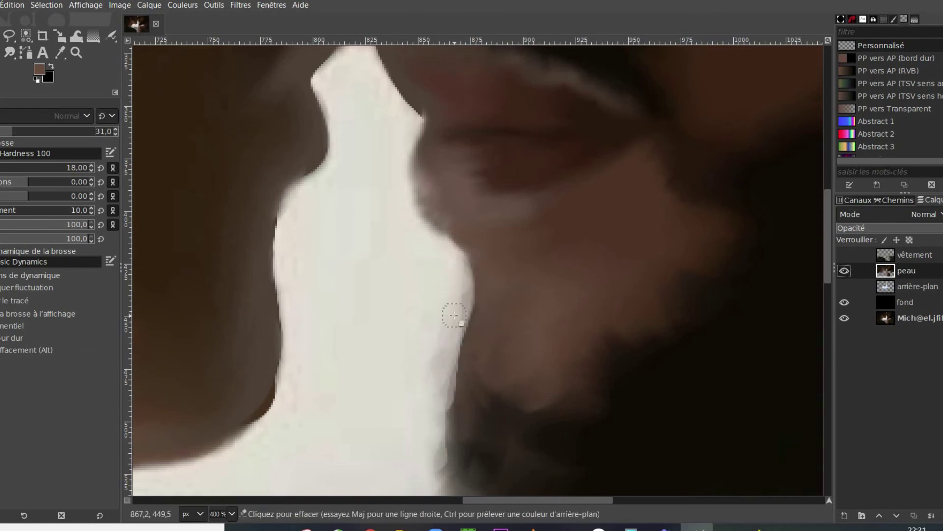
{"action": "key", "text": "shift+ctrl+j"}
{"action": "left_click", "coordinate": [843, 270]}
{"action": "left_click", "coordinate": [839, 269]}
{"action": "scroll", "coordinate": [503, 274], "scroll_direction": "up", "scroll_amount": 3}
Step: Smudge the cheek-to-beard border with a size 74 brush, airbrush a sampled dark tone at size 16 and opacity 23.7, and compare
{"action": "key", "text": "s"}
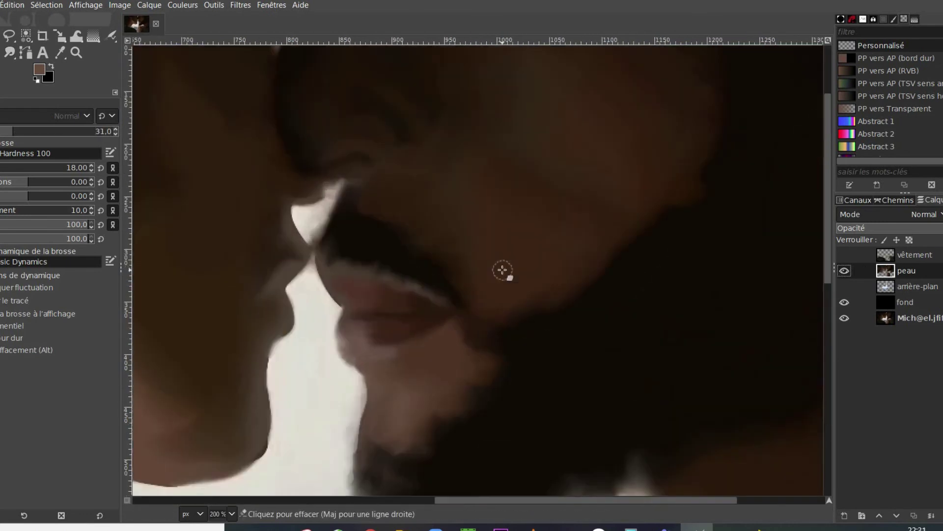
{"action": "mouse_move", "coordinate": [532, 278]}
{"action": "left_mouse_down"}
{"action": "mouse_move", "coordinate": [583, 333]}
{"action": "mouse_move", "coordinate": [670, 234]}
{"action": "mouse_move", "coordinate": [617, 229]}
{"action": "mouse_move", "coordinate": [545, 358]}
{"action": "left_mouse_up"}
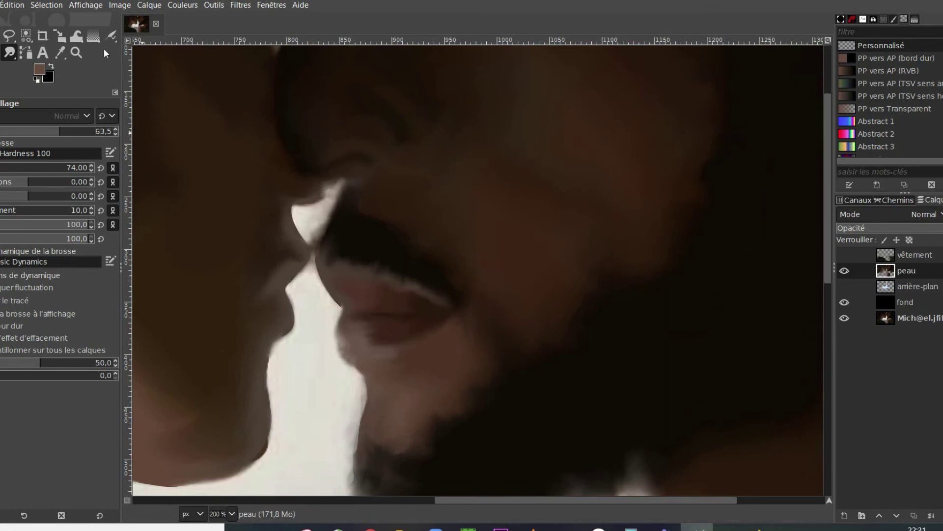
{"action": "key", "text": "a"}
{"action": "left_click", "coordinate": [238, 177], "text": "ctrl"}
{"action": "left_click", "coordinate": [2, 131]}
{"action": "left_click", "coordinate": [2, 131]}
{"action": "left_click", "coordinate": [1, 168]}
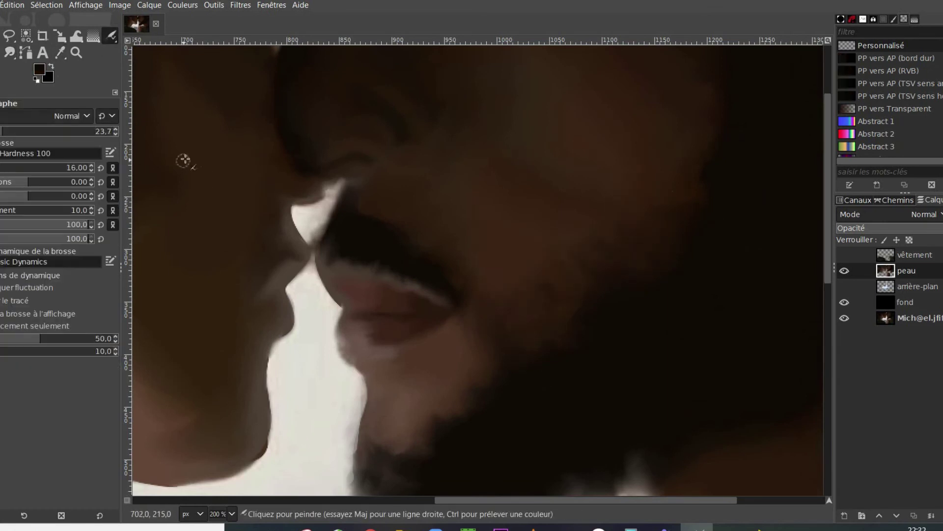
{"action": "scroll", "coordinate": [522, 282], "scroll_direction": "down", "scroll_amount": 3}
{"action": "left_click", "coordinate": [841, 270]}
{"action": "left_click", "coordinate": [841, 270]}
Step: Smudge the right figure's beard line from the mouth corner up along the cheek and compare it with the photo
{"action": "scroll", "coordinate": [508, 322], "scroll_direction": "up", "scroll_amount": 2}
{"action": "left_click", "coordinate": [9, 53]}
{"action": "left_click", "coordinate": [4, 167]}
{"action": "mouse_move", "coordinate": [479, 334]}
{"action": "left_mouse_down"}
{"action": "mouse_move", "coordinate": [524, 291]}
{"action": "mouse_move", "coordinate": [602, 279]}
{"action": "mouse_move", "coordinate": [678, 174]}
{"action": "left_mouse_up"}
{"action": "scroll", "coordinate": [550, 263], "scroll_direction": "down", "scroll_amount": 2}
{"action": "left_click", "coordinate": [844, 270]}
{"action": "left_click", "coordinate": [844, 270]}
Step: Airbrush fine dark beard hairs along the right figure's cheek with a size 8 brush at opacity 54.4
{"action": "key", "text": "a"}
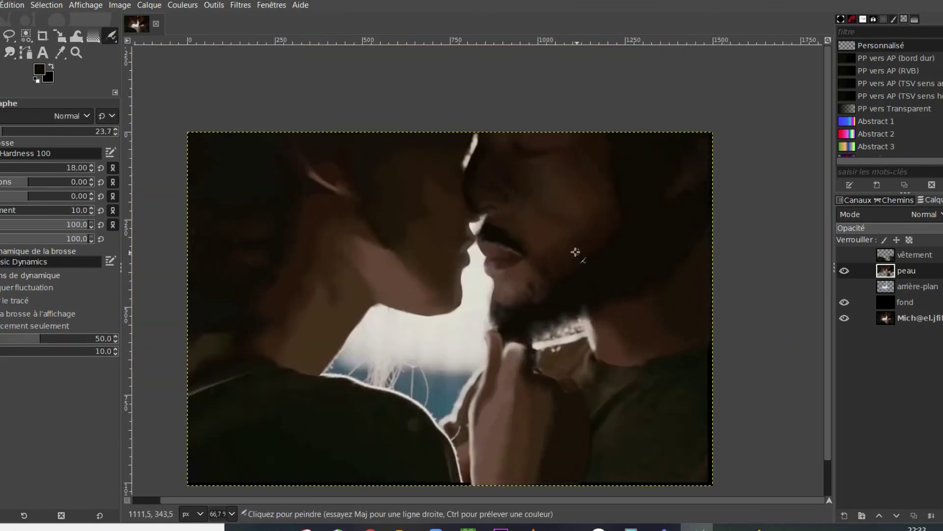
{"action": "scroll", "coordinate": [536, 235], "scroll_direction": "up", "scroll_amount": 4}
{"action": "left_click_drag", "start_coordinate": [6, 132], "coordinate": [18, 132]}
{"action": "left_click", "coordinate": [2, 168]}
{"action": "left_click", "coordinate": [31, 131]}
{"action": "left_click", "coordinate": [47, 131]}
{"action": "left_click", "coordinate": [92, 170]}
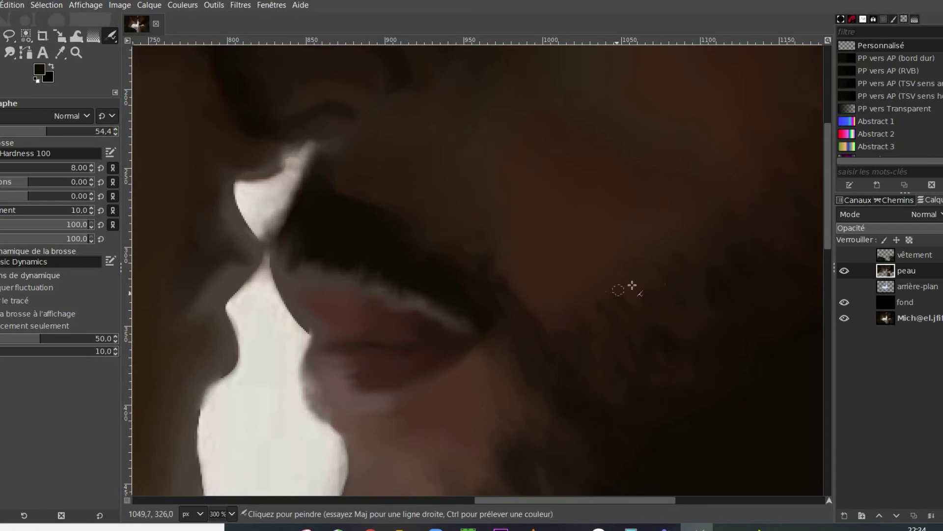
{"action": "key", "text": "minus"}
{"action": "key", "text": "minus"}
{"action": "key", "text": "minus"}
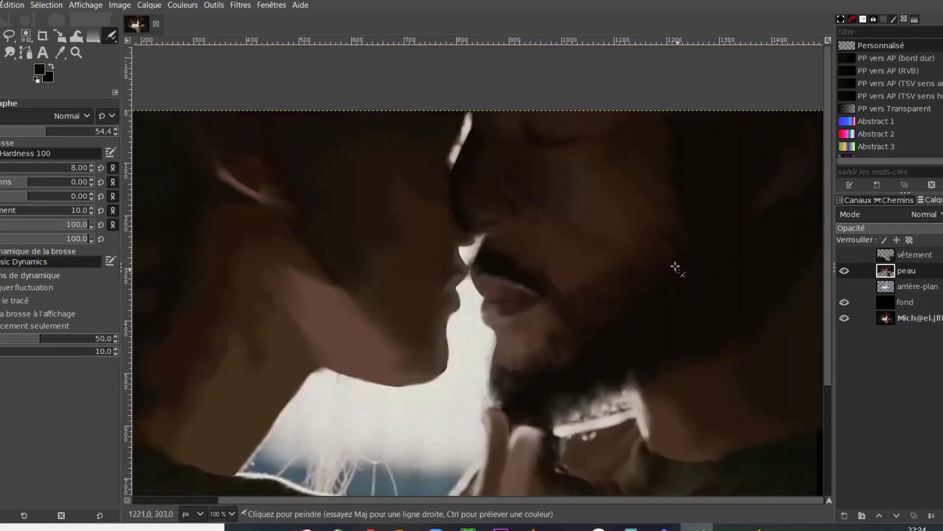
Step: Airbrush the beard edge around the right figure's chin with sampled tones, smudge it with a size 33 brush and compare with the photo
{"action": "left_click", "coordinate": [573, 339], "text": "ctrl"}
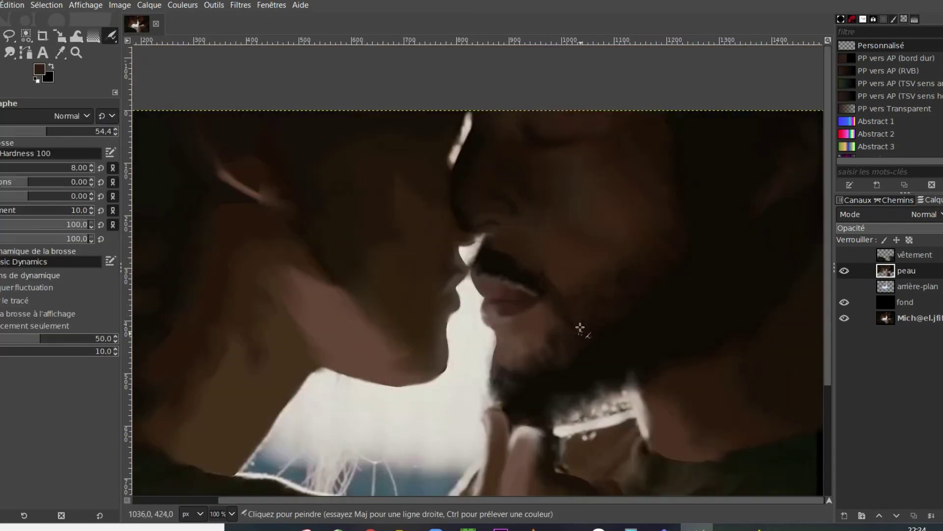
{"action": "key", "text": "s"}
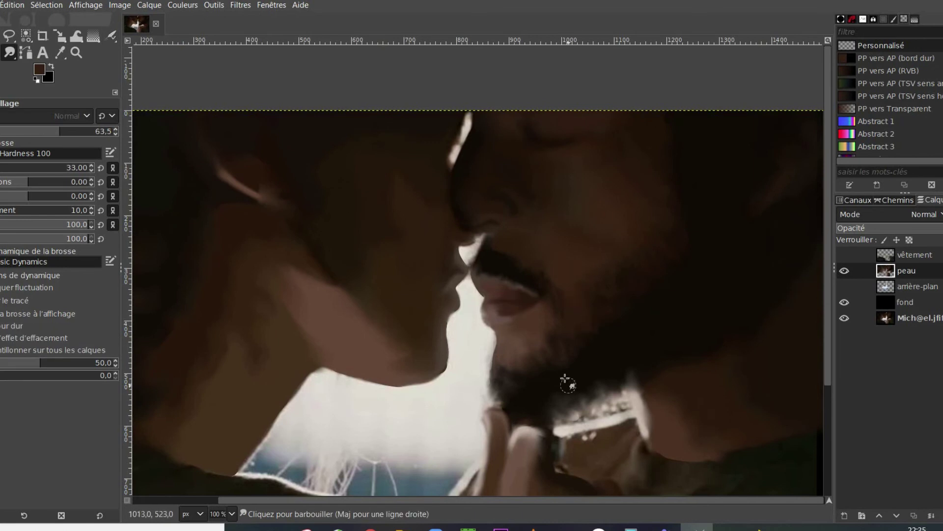
{"action": "key", "text": "a"}
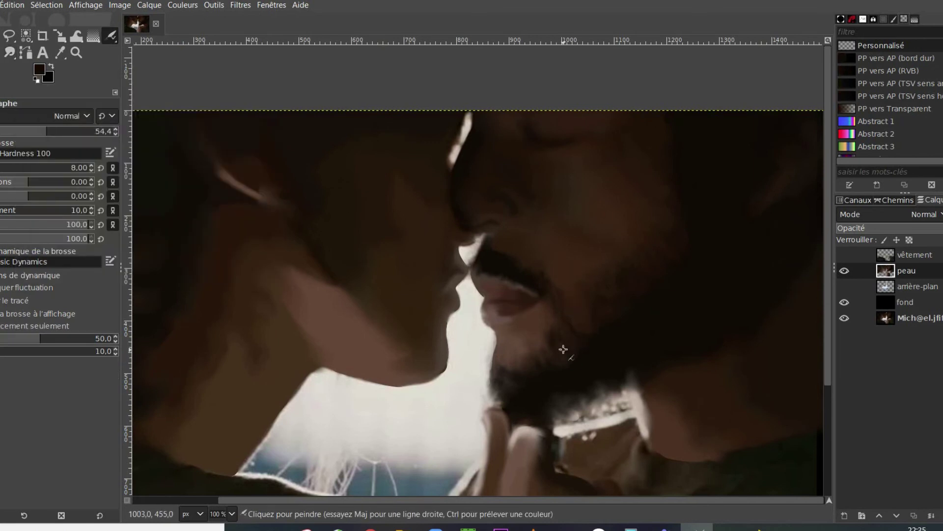
{"action": "left_click", "coordinate": [844, 270]}
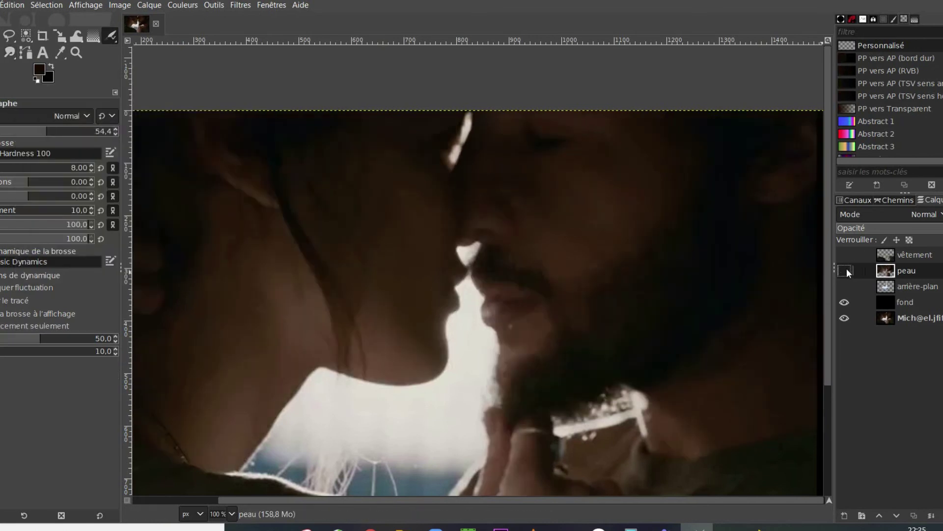
{"action": "left_click", "coordinate": [844, 270]}
{"action": "left_click", "coordinate": [844, 270]}
{"action": "left_click", "coordinate": [844, 270]}
Step: Choose a reddish-brown foreground colour, airbrush the area above the right figure's closed eye, smudge it at size 38 and compare
{"action": "left_click", "coordinate": [39, 70]}
{"action": "left_click", "coordinate": [74, 197]}
{"action": "left_click", "coordinate": [173, 273]}
{"action": "left_click", "coordinate": [2, 167]}
{"action": "left_click", "coordinate": [843, 272]}
{"action": "left_click", "coordinate": [844, 271]}
{"action": "key", "text": "s"}
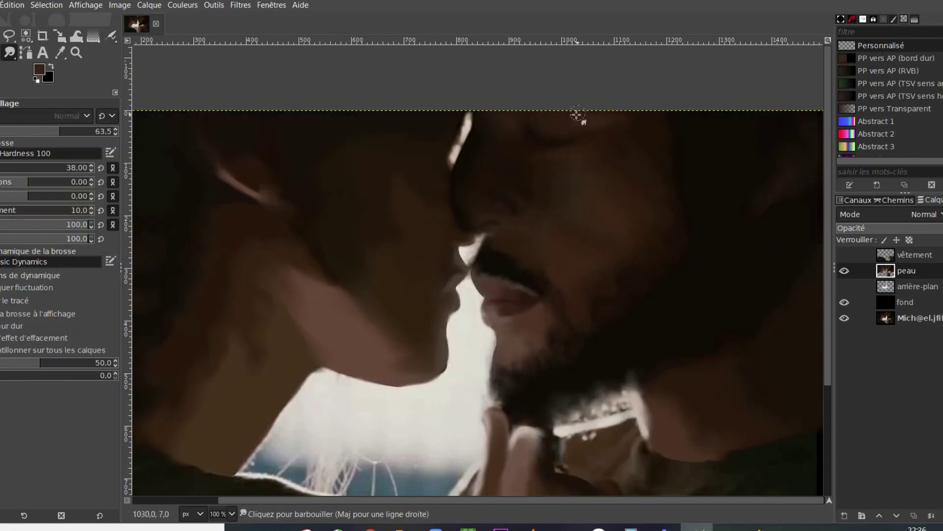
{"action": "left_click", "coordinate": [844, 270]}
{"action": "left_click", "coordinate": [844, 270]}
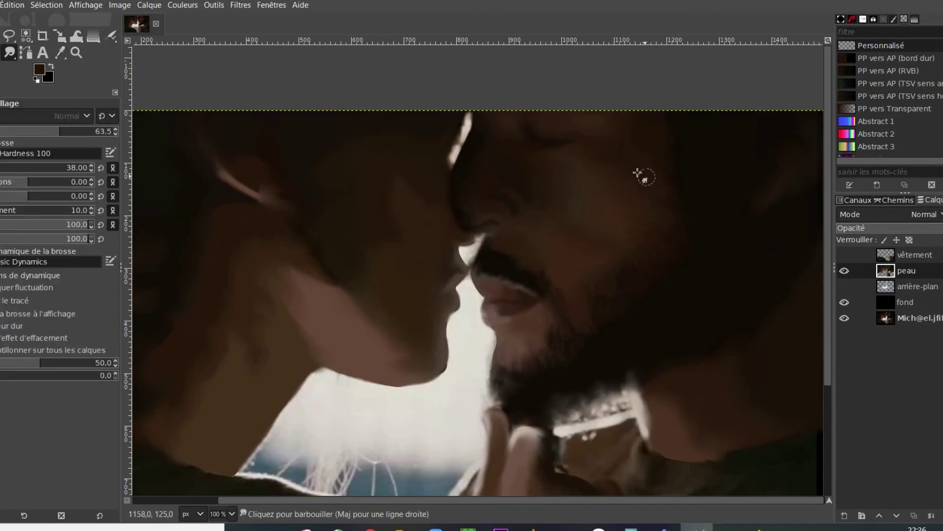
Step: Choose a brown foreground colour and airbrush the right figure's closed eye area with a size 7 brush at opacity 78.1
{"action": "left_click", "coordinate": [39, 69]}
{"action": "left_click", "coordinate": [166, 238]}
{"action": "left_click", "coordinate": [179, 272]}
{"action": "left_click", "coordinate": [110, 36]}
{"action": "scroll", "coordinate": [567, 115], "scroll_direction": "up", "scroll_amount": 4}
{"action": "left_click", "coordinate": [73, 168]}
{"action": "type", "text": "20"}
{"action": "key", "text": "Return"}
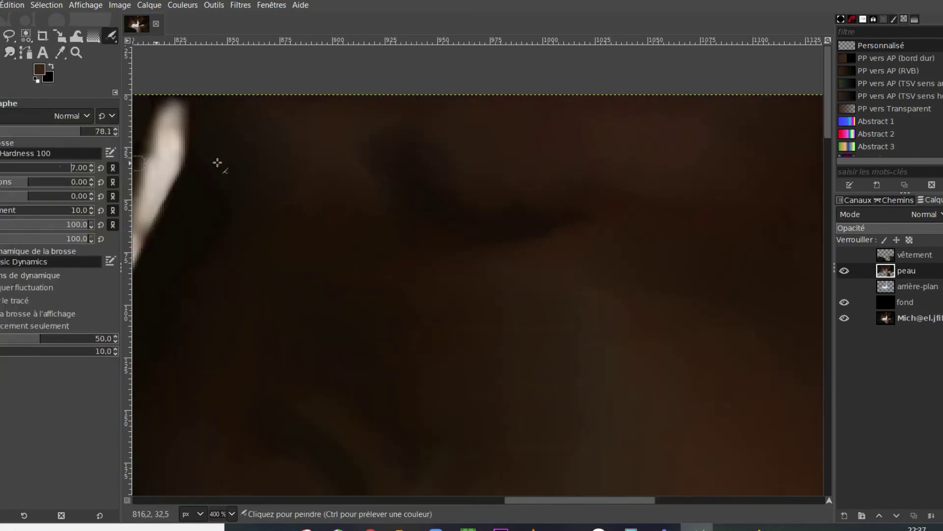
Step: Smudge the right figure's eyelid at rate 80.7, touching it up with the Airbrush and a size 6 brush
{"action": "key", "text": "s"}
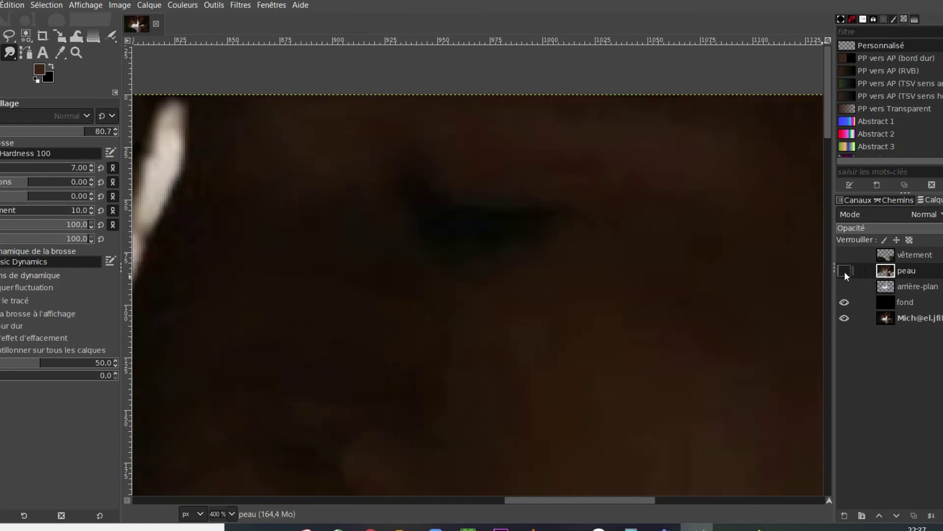
{"action": "key", "text": "a"}
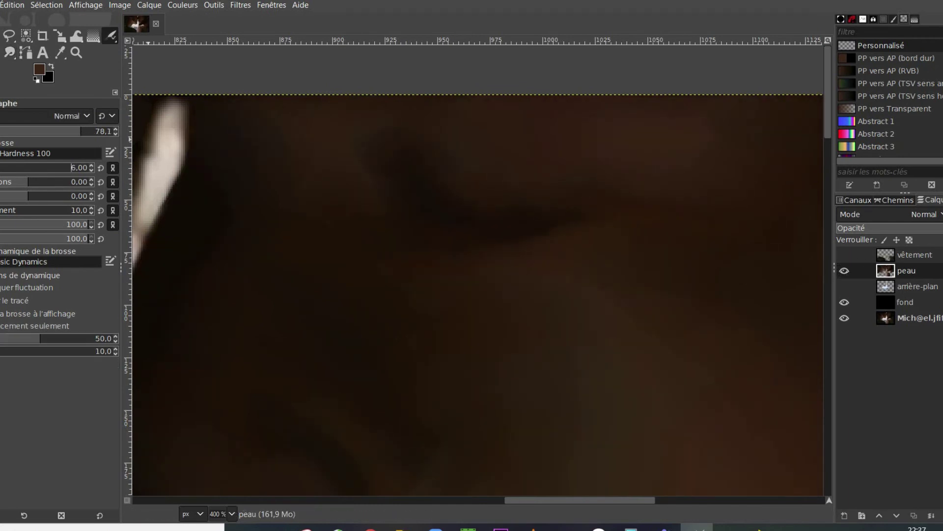
{"action": "left_click", "coordinate": [9, 53]}
{"action": "key", "text": "1"}
{"action": "mouse_move", "coordinate": [827, 335]}
{"action": "left_mouse_down"}
{"action": "mouse_move", "coordinate": [827, 360]}
{"action": "mouse_move", "coordinate": [828, 324]}
{"action": "left_mouse_up"}
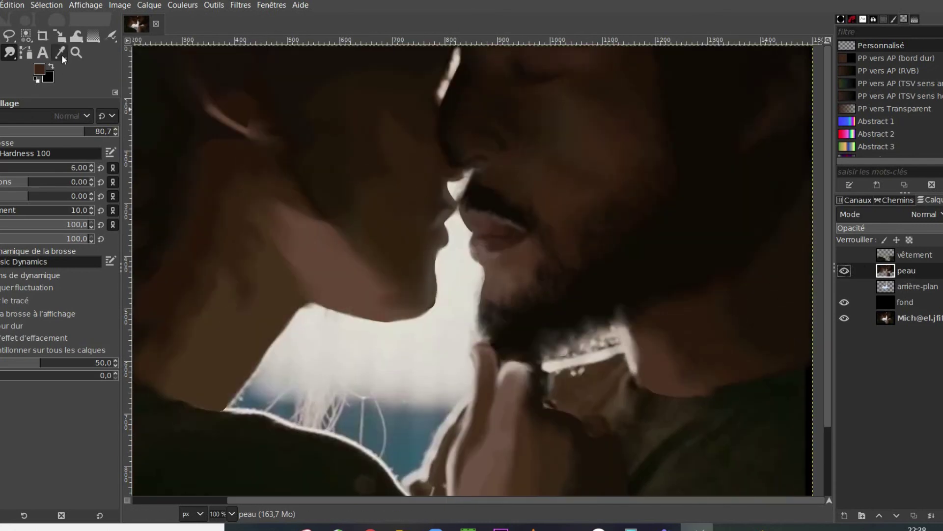
Step: Airbrush the right figure's nose and cheek, blend them with the Smudge tool at size 26 and rate 41.6, and compare
{"action": "key", "text": "a"}
{"action": "key", "text": "s"}
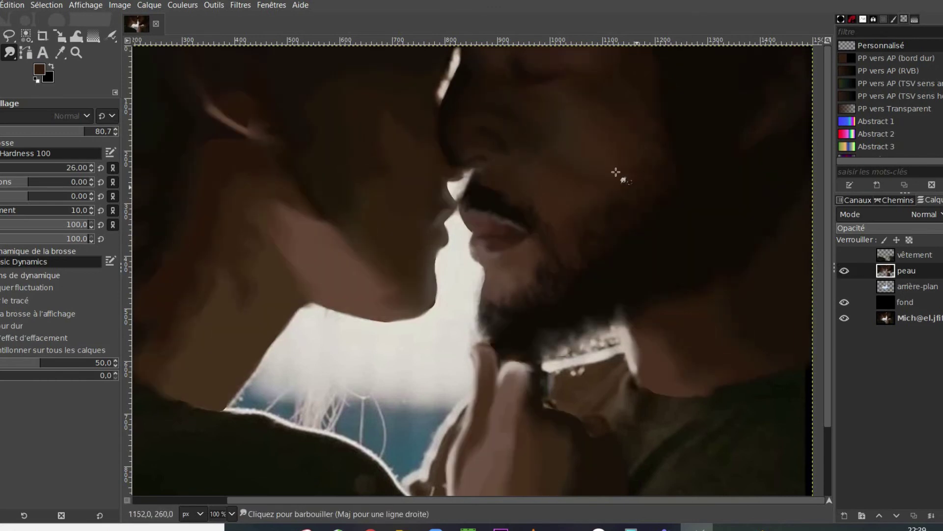
{"action": "left_click", "coordinate": [28, 130]}
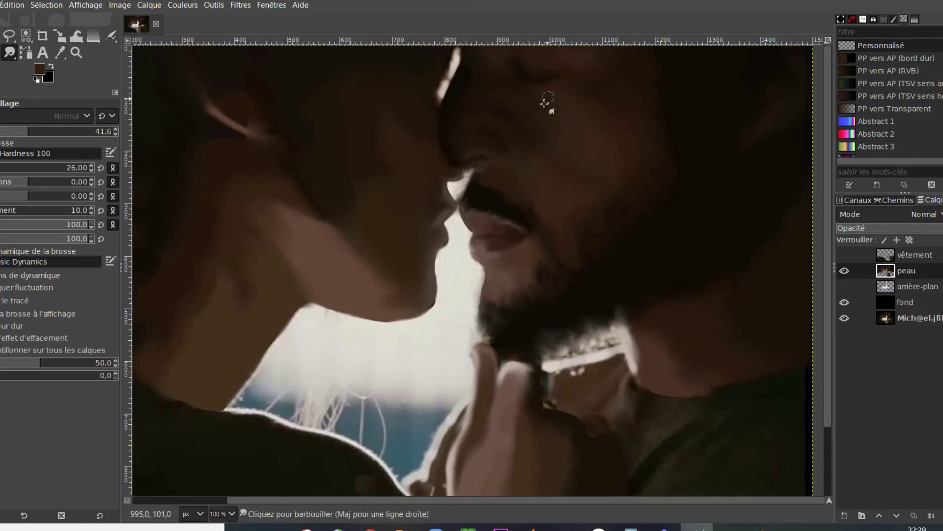
{"action": "left_click", "coordinate": [844, 270]}
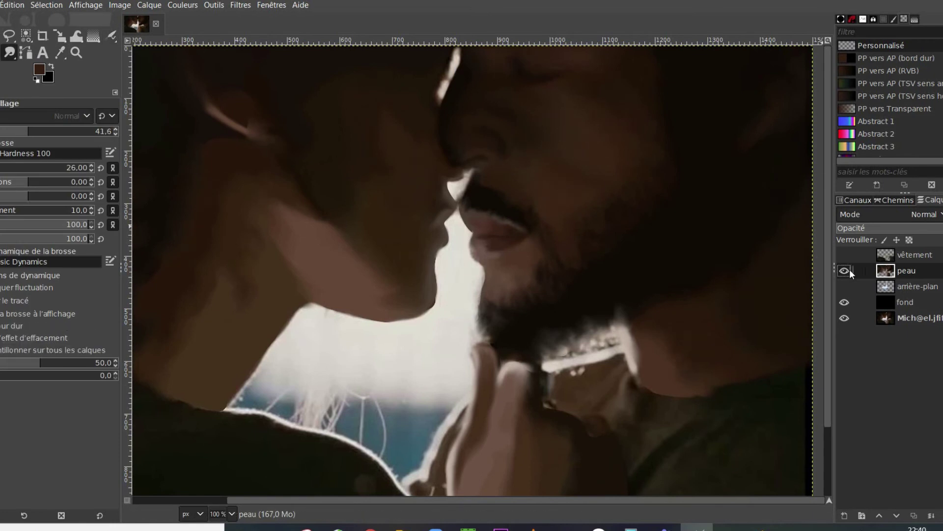
Step: Show the vêtement layer, then airbrush the right figure's neck and smudge it with a size 67 brush
{"action": "left_click", "coordinate": [845, 255]}
{"action": "left_click", "coordinate": [845, 271]}
{"action": "scroll", "coordinate": [483, 324], "scroll_direction": "down", "scroll_amount": 1}
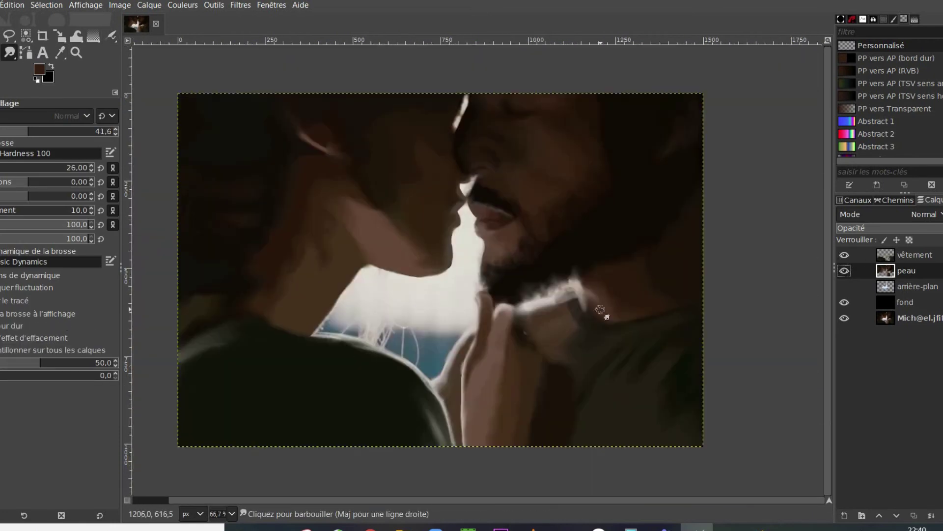
{"action": "key", "text": "a"}
{"action": "key", "text": "s"}
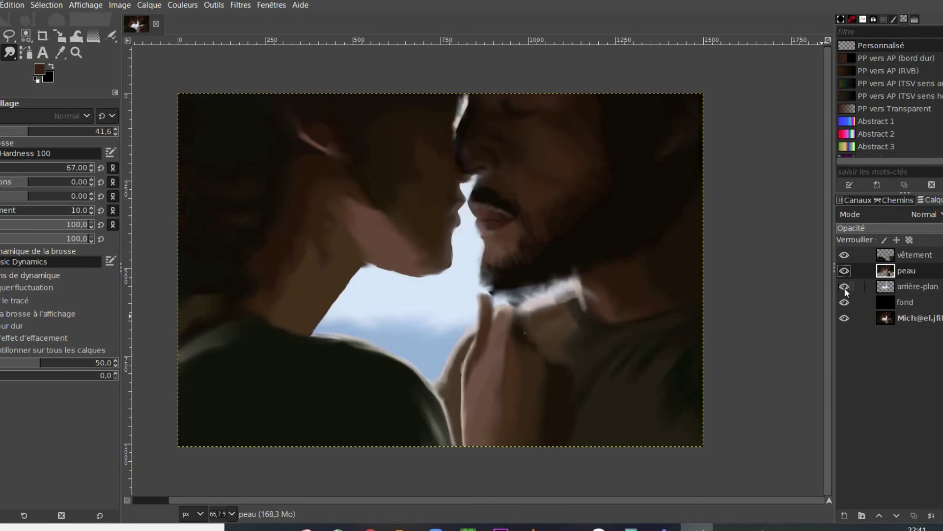
Step: Erase part of the vêtement layer along the right figure's collar and reselect the peau layer
{"action": "key", "text": "shift+e"}
{"action": "left_click", "coordinate": [891, 255]}
{"action": "left_click_drag", "start_coordinate": [597, 307], "coordinate": [590, 290]}
{"action": "key", "text": "Page_Down"}
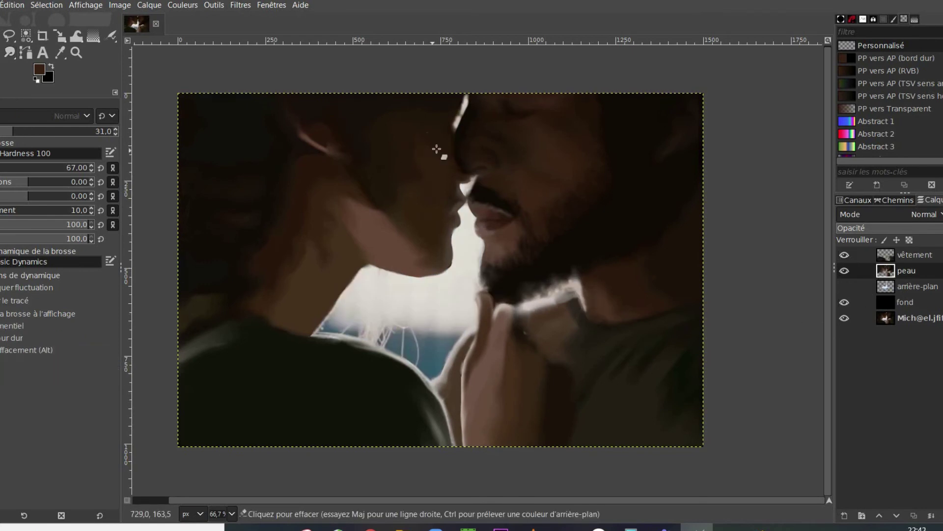
{"action": "left_click_drag", "start_coordinate": [360, 201], "coordinate": [423, 268]}
{"action": "key", "text": "ctrl+z"}
{"action": "left_click", "coordinate": [1, 131]}
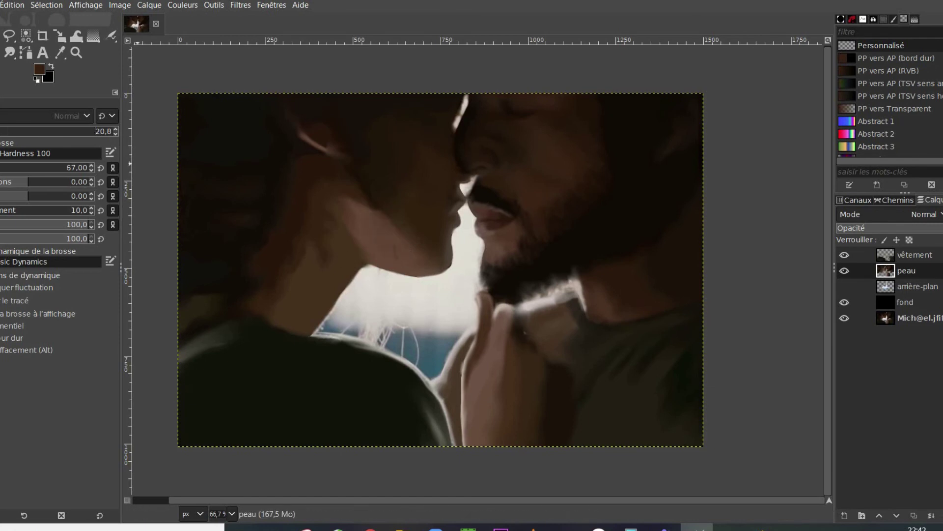
Step: Smudge the left figure's jaw at size 60 and the ear area at size 28, then compare the painted layers with the photo
{"action": "key", "text": "s"}
{"action": "left_click", "coordinate": [1, 168]}
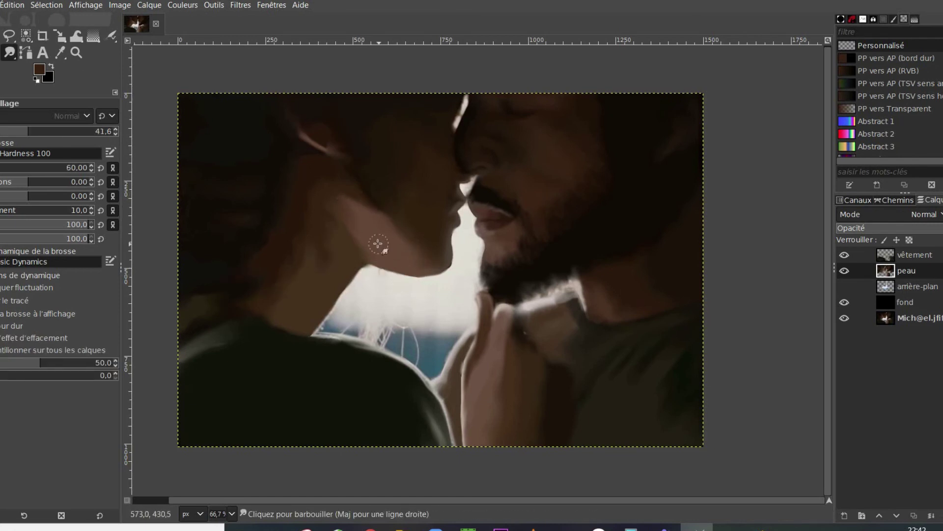
{"action": "key", "text": "bracketleft"}
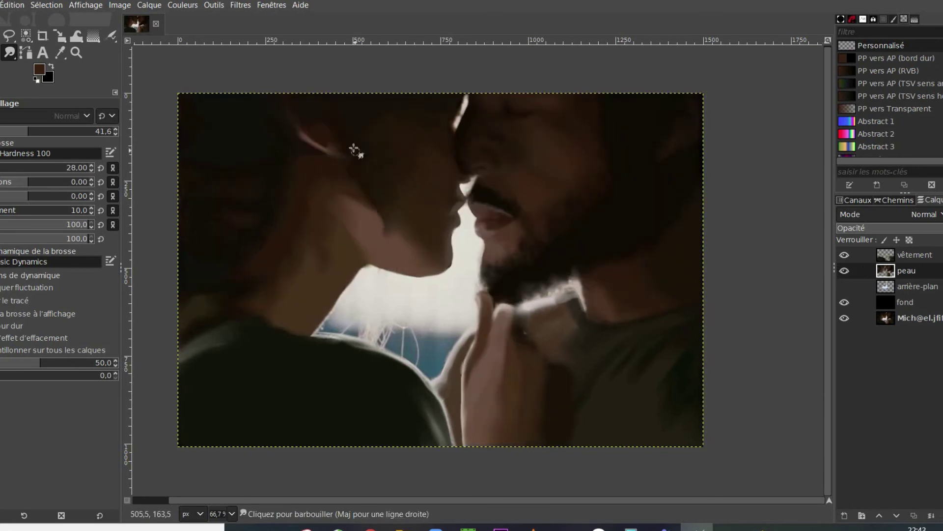
{"action": "left_click", "coordinate": [843, 270]}
{"action": "left_click", "coordinate": [844, 270]}
{"action": "left_click", "coordinate": [843, 269]}
{"action": "left_click", "coordinate": [843, 269]}
{"action": "left_click", "coordinate": [844, 256]}
{"action": "left_click", "coordinate": [844, 255]}
{"action": "left_click", "coordinate": [842, 267]}
{"action": "left_click", "coordinate": [841, 266]}
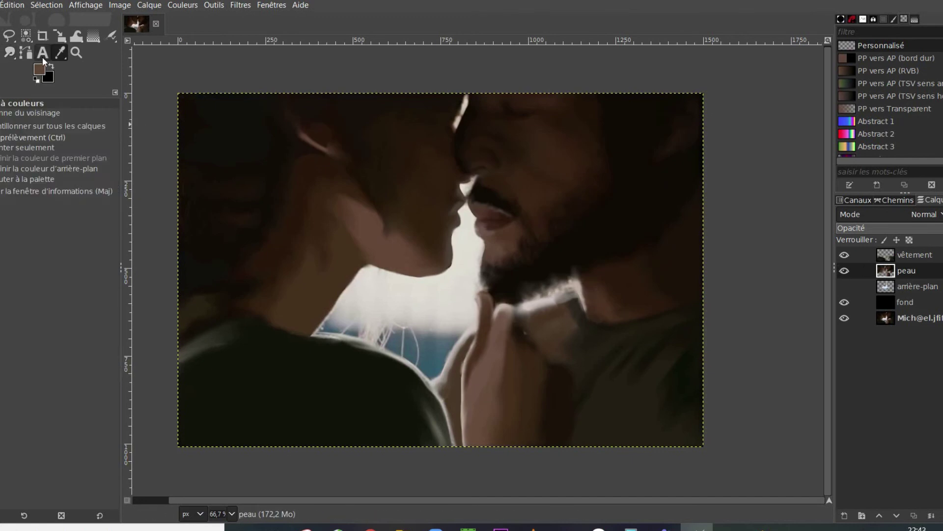
Step: Smudge the left figure's neck tones together with a size 87 brush and compare them with the photo
{"action": "key", "text": "s"}
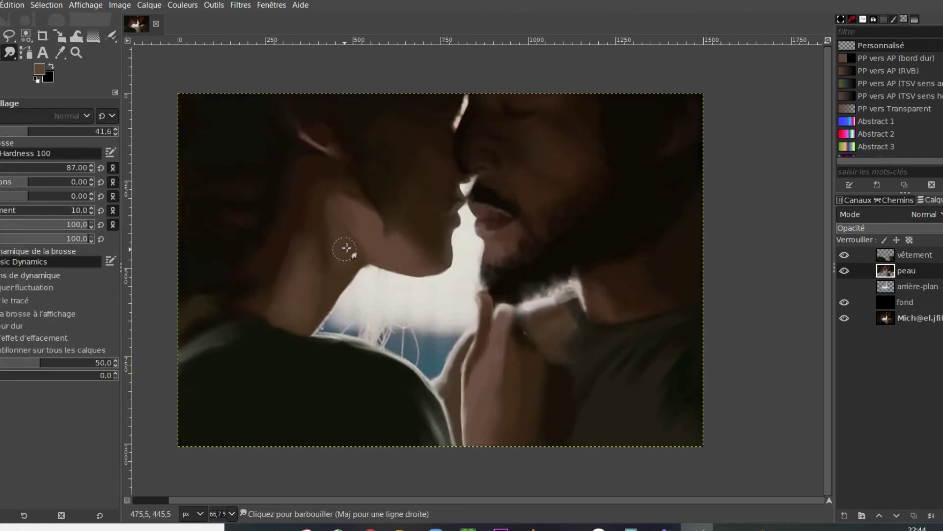
{"action": "left_click", "coordinate": [844, 270]}
{"action": "left_click", "coordinate": [844, 269]}
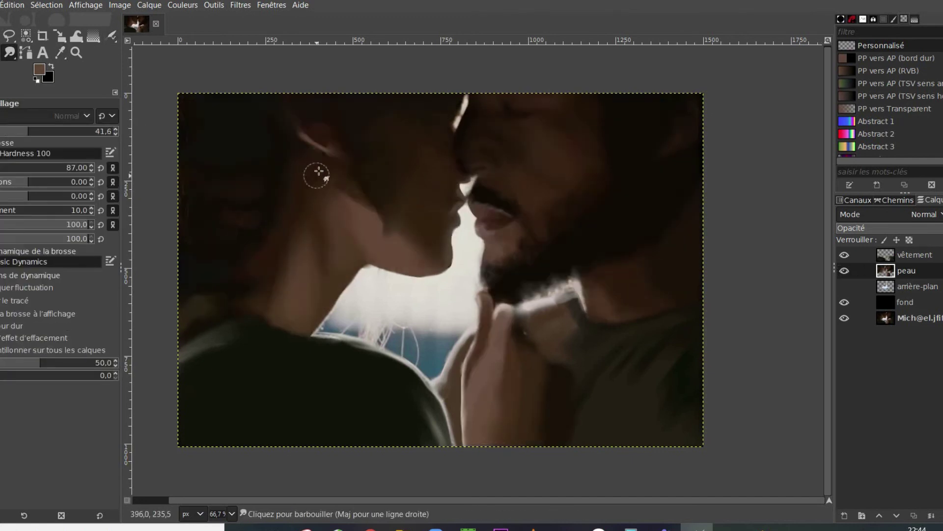
Step: Reduce the Smudge brush to size 13 and refine the contours between the two mouths and the right figure's lower lip
{"action": "left_click", "coordinate": [850, 270]}
{"action": "scroll", "coordinate": [421, 190], "scroll_direction": "up", "scroll_amount": 4}
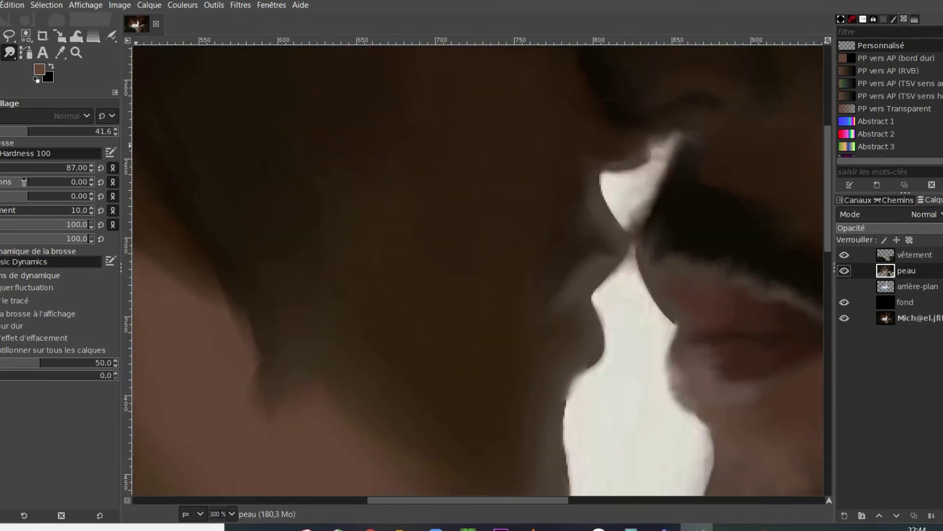
{"action": "key", "text": "p"}
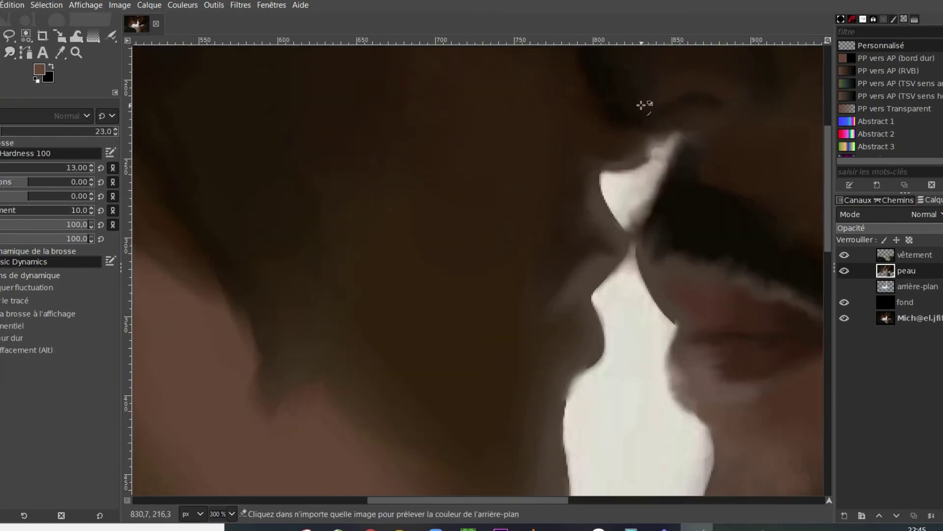
{"action": "key", "text": "s"}
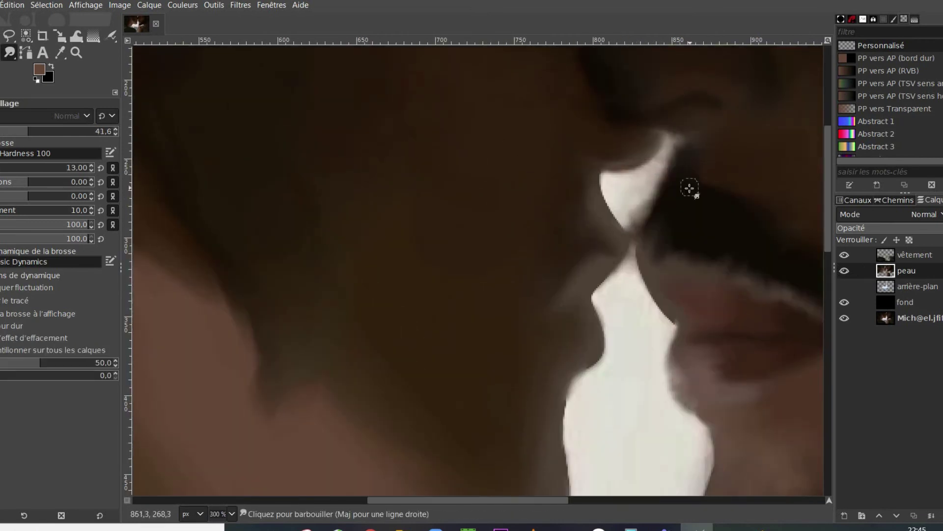
{"action": "scroll", "coordinate": [630, 231], "scroll_direction": "up", "scroll_amount": 3}
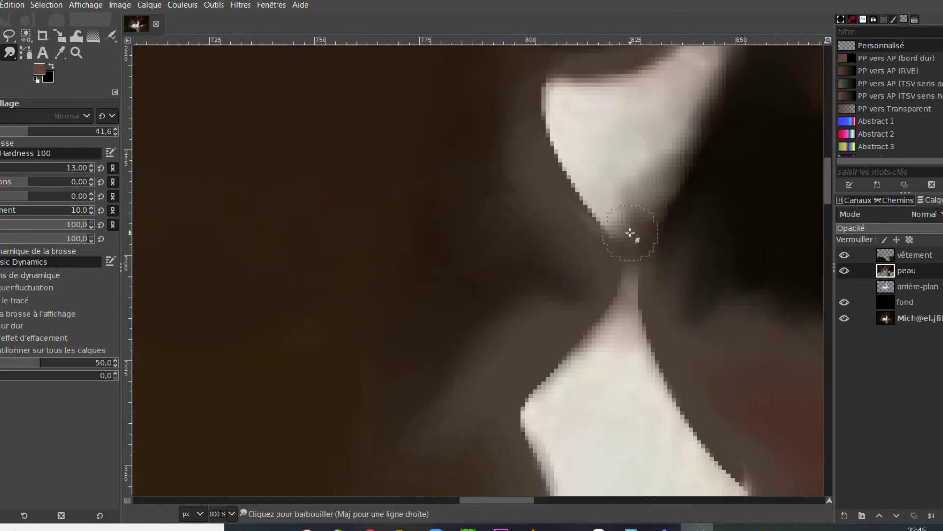
{"action": "scroll", "coordinate": [619, 179], "scroll_direction": "down", "scroll_amount": 6}
{"action": "scroll", "coordinate": [672, 240], "scroll_direction": "up", "scroll_amount": 4}
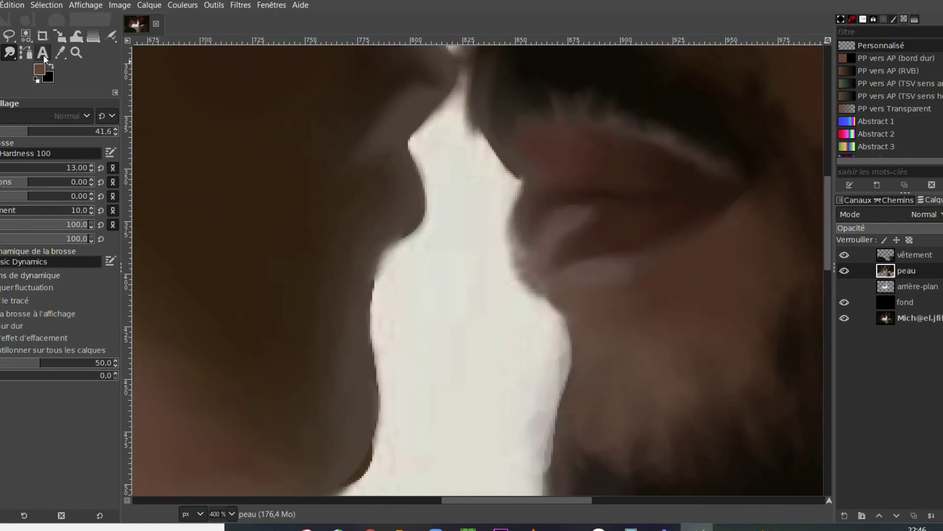
Step: Erase the edge of the right figure's upper lip with a size 11 brush and smudge the contour
{"action": "key", "text": "shift+e"}
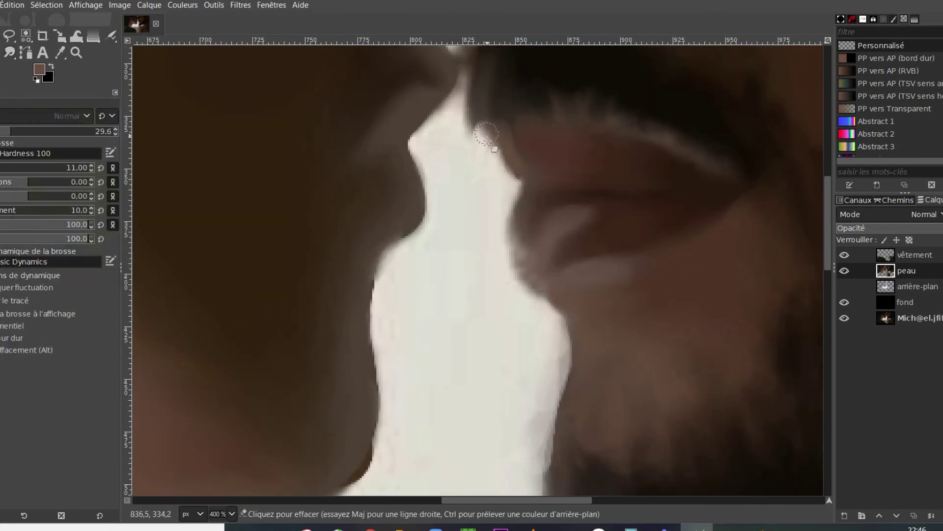
{"action": "key", "text": "s"}
{"action": "scroll", "coordinate": [535, 183], "scroll_direction": "down", "scroll_amount": 4}
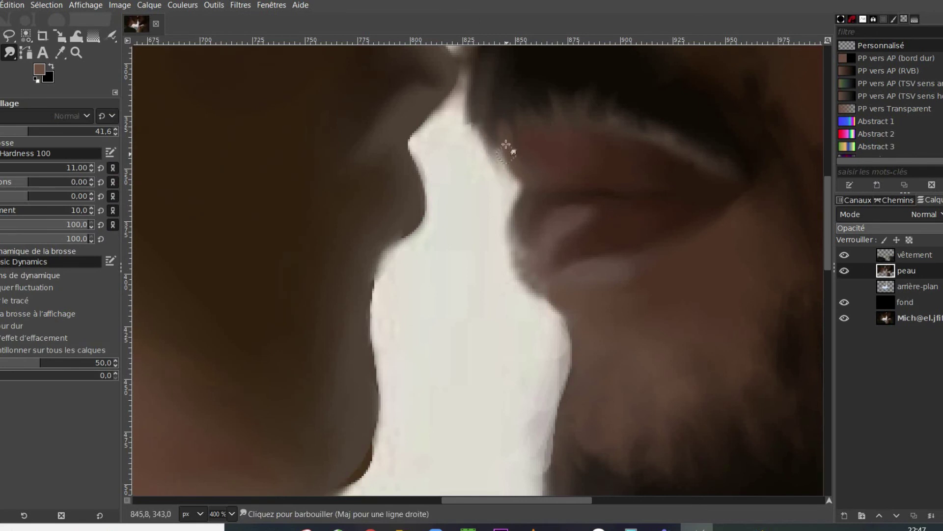
{"action": "scroll", "coordinate": [583, 245], "scroll_direction": "up", "scroll_amount": 5}
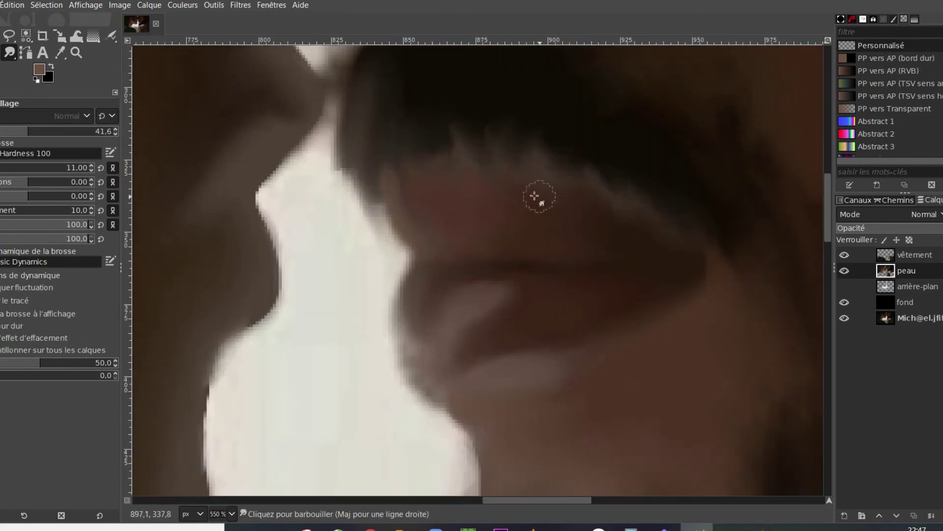
Step: Airbrush sampled lip and skin tones along the boundary between the right figure's upper lip and moustache, and smudge them
{"action": "key", "text": "o"}
{"action": "left_click", "coordinate": [531, 156]}
{"action": "left_click", "coordinate": [111, 37]}
{"action": "left_click", "coordinate": [60, 52]}
{"action": "left_click", "coordinate": [111, 37]}
{"action": "key", "text": "o"}
{"action": "left_click", "coordinate": [466, 169]}
{"action": "left_click", "coordinate": [111, 37]}
{"action": "left_click_drag", "start_coordinate": [593, 192], "coordinate": [640, 211]}
{"action": "left_click", "coordinate": [10, 52]}
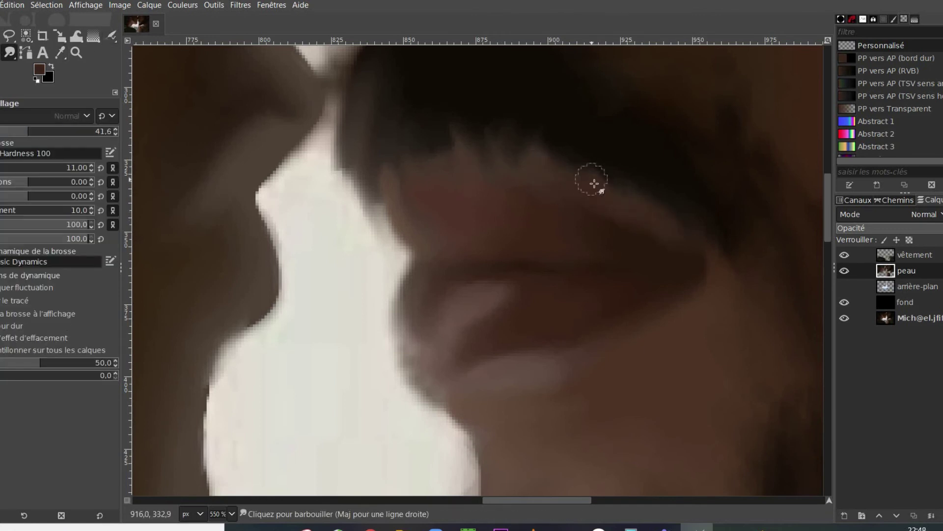
Step: Set the airbrush opacity to 63.1, paint dark moustache edges above the right figure's upper lip and compare them with the photo
{"action": "key", "text": "a"}
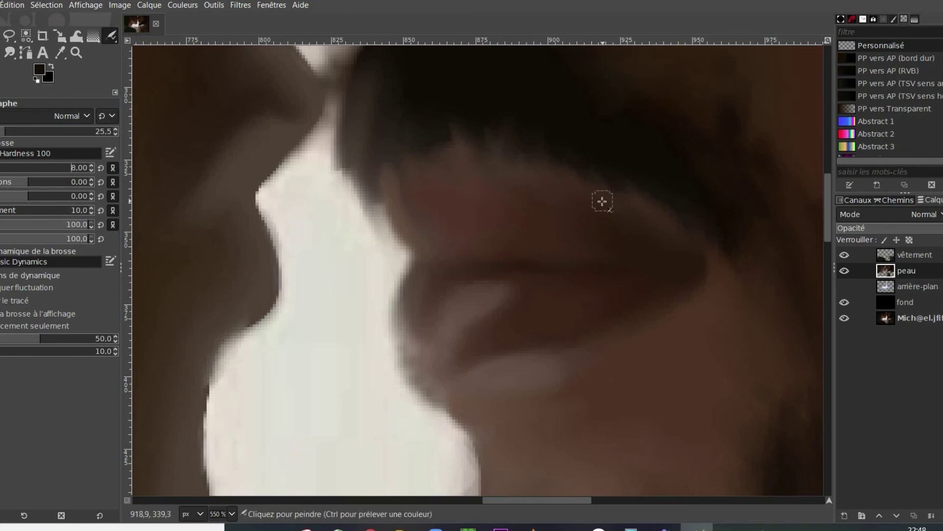
{"action": "left_click", "coordinate": [58, 131]}
{"action": "key", "text": "bracketleft"}
{"action": "mouse_move", "coordinate": [652, 217]}
{"action": "left_mouse_down"}
{"action": "mouse_move", "coordinate": [461, 167]}
{"action": "mouse_move", "coordinate": [393, 165]}
{"action": "left_mouse_up"}
{"action": "scroll", "coordinate": [456, 192], "scroll_direction": "down", "scroll_amount": 4}
{"action": "left_click", "coordinate": [843, 271]}
{"action": "left_click", "coordinate": [843, 273]}
{"action": "left_click", "coordinate": [843, 273]}
{"action": "left_click", "coordinate": [844, 270]}
Step: Airbrush sampled dark brown tones around the right figure's nose with a size 9 brush
{"action": "key", "text": "plus"}
{"action": "key", "text": "plus"}
{"action": "key", "text": "plus"}
{"action": "key", "text": "plus"}
{"action": "left_click", "coordinate": [111, 36]}
{"action": "mouse_move", "coordinate": [535, 196]}
{"action": "left_mouse_down"}
{"action": "mouse_move", "coordinate": [558, 185]}
{"action": "mouse_move", "coordinate": [560, 244]}
{"action": "left_mouse_up"}
{"action": "left_click", "coordinate": [60, 52]}
{"action": "left_click", "coordinate": [804, 373]}
{"action": "left_click", "coordinate": [111, 36]}
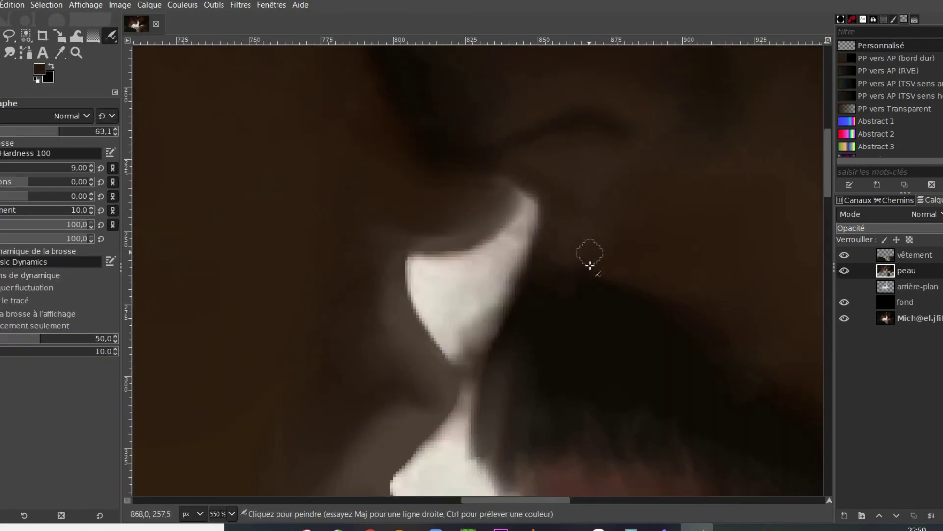
Step: Smudge the painted nose area and compare the peau layer with the photo across the whole image
{"action": "key", "text": "s"}
{"action": "key", "text": "1"}
{"action": "left_click", "coordinate": [843, 270]}
{"action": "left_click", "coordinate": [845, 269]}
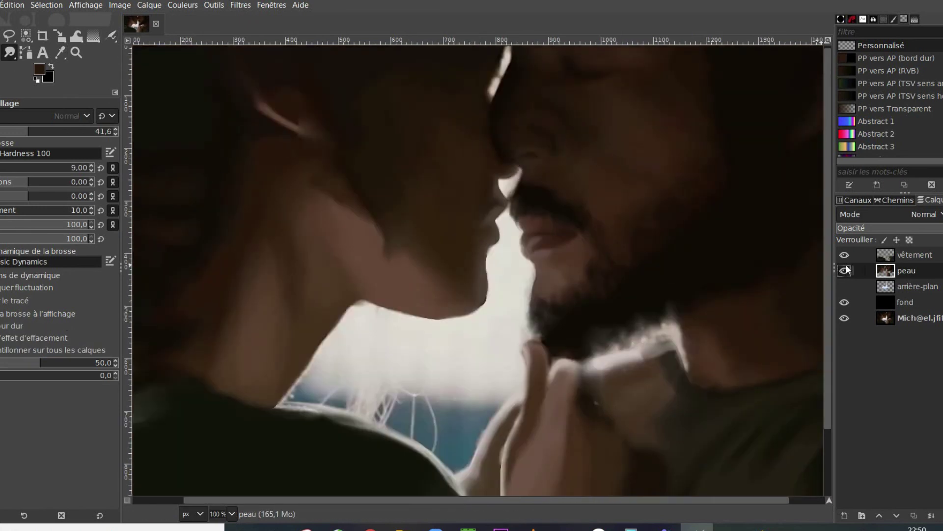
{"action": "scroll", "coordinate": [455, 274], "scroll_direction": "up", "scroll_amount": 3}
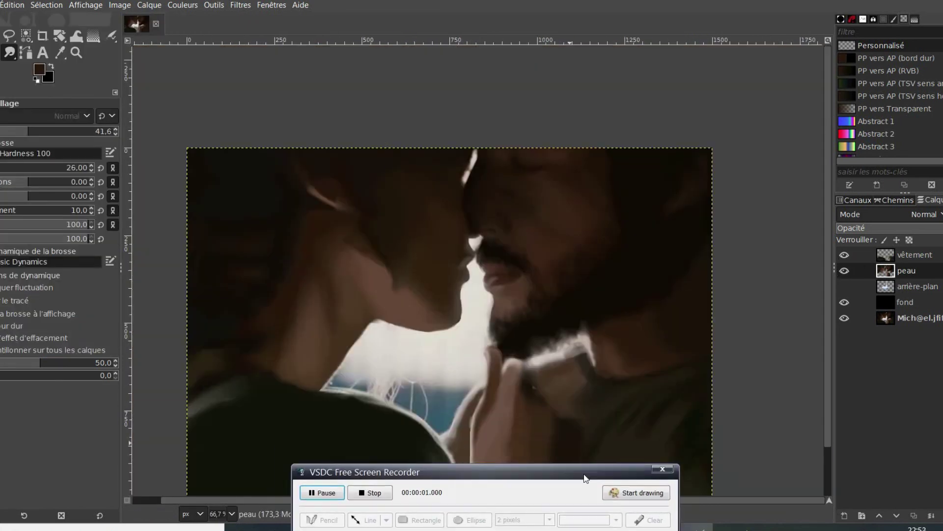
{"action": "left_click_drag", "start_coordinate": [827, 392], "coordinate": [827, 441]}
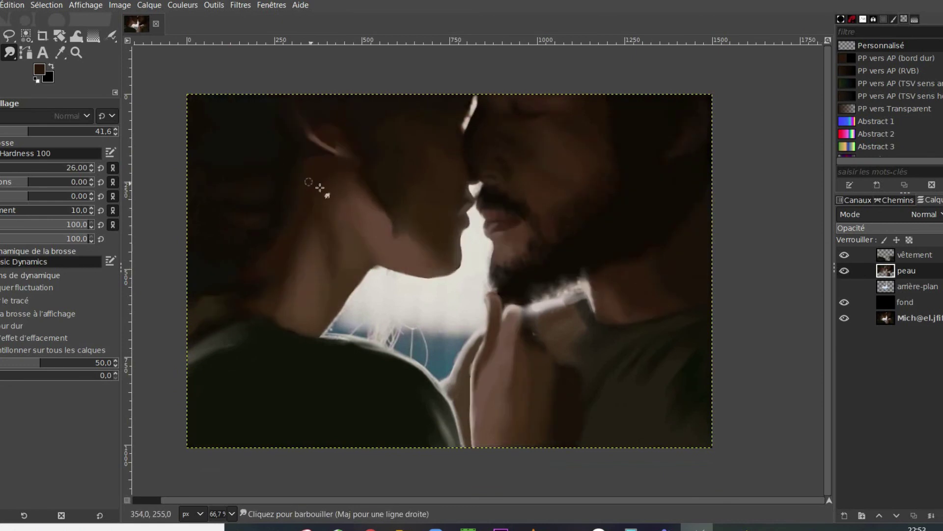
Step: Select the vêtement layer and compare the arrière-plan, vêtement and peau layers with the original photo
{"action": "left_click", "coordinate": [882, 256]}
{"action": "left_click", "coordinate": [844, 286]}
{"action": "left_click", "coordinate": [845, 285]}
{"action": "left_click", "coordinate": [847, 285]}
{"action": "left_click", "coordinate": [848, 286]}
{"action": "left_click", "coordinate": [844, 254]}
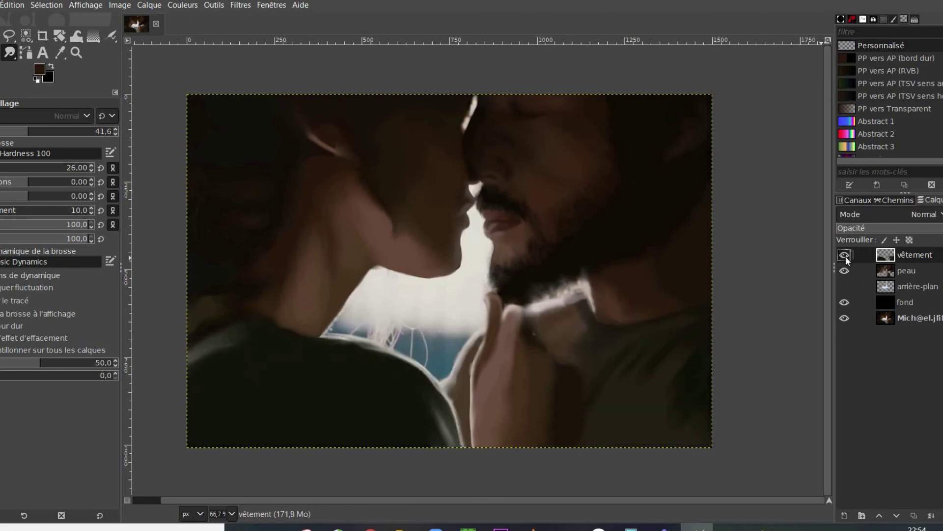
{"action": "left_click", "coordinate": [844, 272]}
{"action": "left_click", "coordinate": [844, 260]}
{"action": "left_click", "coordinate": [844, 259]}
{"action": "left_click", "coordinate": [842, 270]}
Step: Hide the vêtement layer and select the peau layer for work on the raised hand
{"action": "scroll", "coordinate": [566, 353], "scroll_direction": "up", "scroll_amount": 3}
{"action": "left_click", "coordinate": [845, 269]}
{"action": "left_click", "coordinate": [844, 256]}
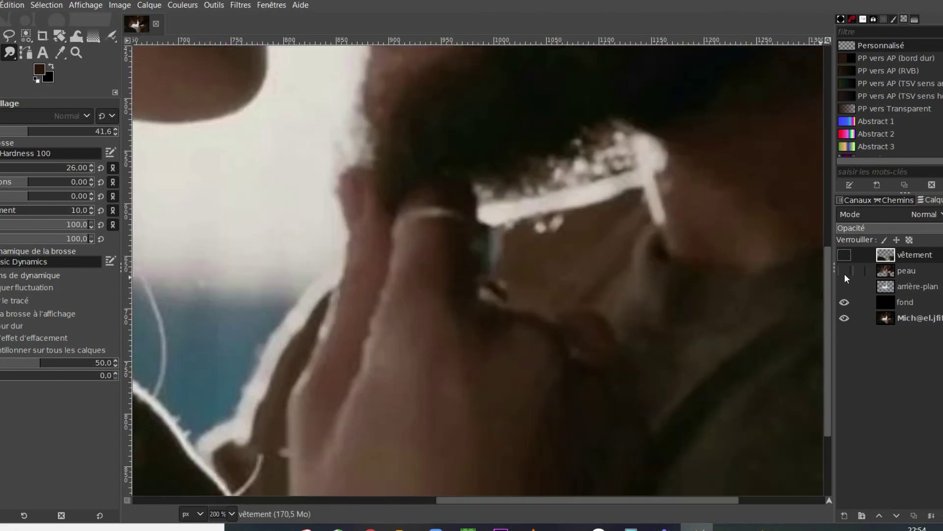
{"action": "left_click", "coordinate": [844, 271]}
{"action": "left_click", "coordinate": [844, 272]}
{"action": "key", "text": "Page_Down"}
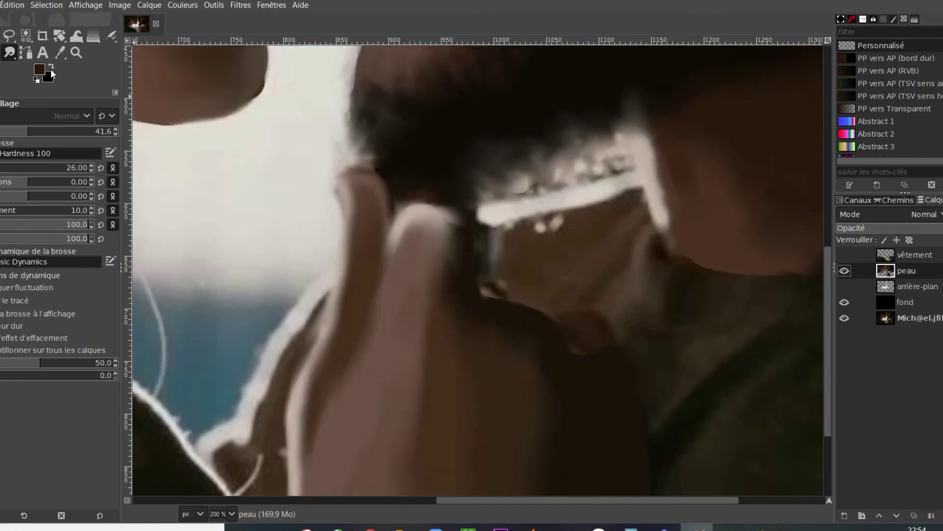
Step: Airbrush a sampled reddish brown over the hand's outer knuckle with a size 26 brush and smudge it
{"action": "left_click", "coordinate": [60, 54]}
{"action": "key", "text": "End"}
{"action": "key", "text": "a"}
{"action": "left_click", "coordinate": [884, 270]}
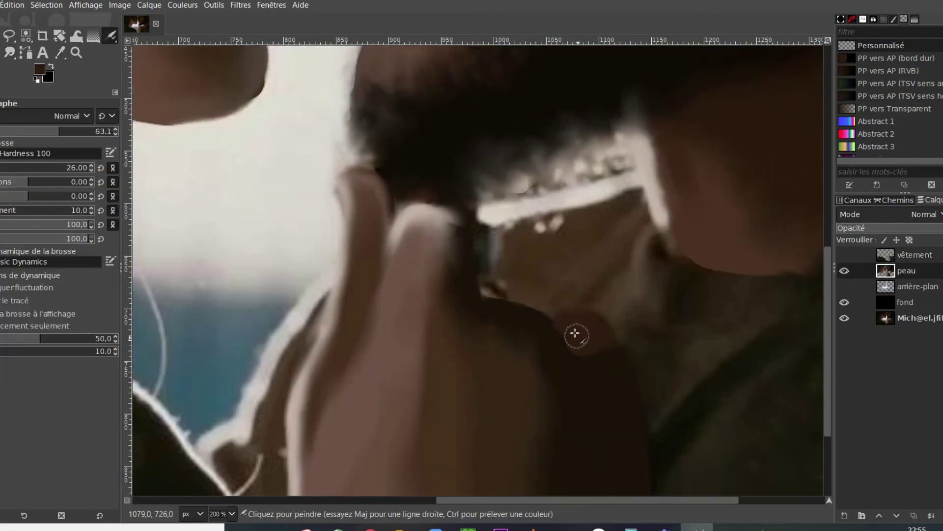
{"action": "key", "text": "s"}
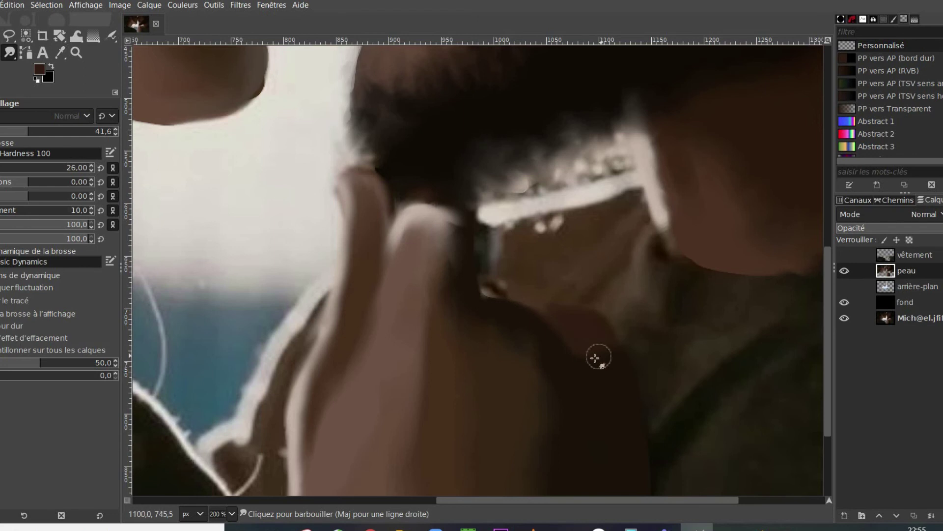
Step: Airbrush a lighter sampled tone along the hand's upper edge at size 8, smudge it and compare it with the photo
{"action": "key", "text": "o"}
{"action": "left_click", "coordinate": [516, 284]}
{"action": "left_click", "coordinate": [887, 270]}
{"action": "key", "text": "a"}
{"action": "mouse_move", "coordinate": [481, 286]}
{"action": "left_mouse_down"}
{"action": "mouse_move", "coordinate": [530, 301]}
{"action": "mouse_move", "coordinate": [484, 288]}
{"action": "left_mouse_up"}
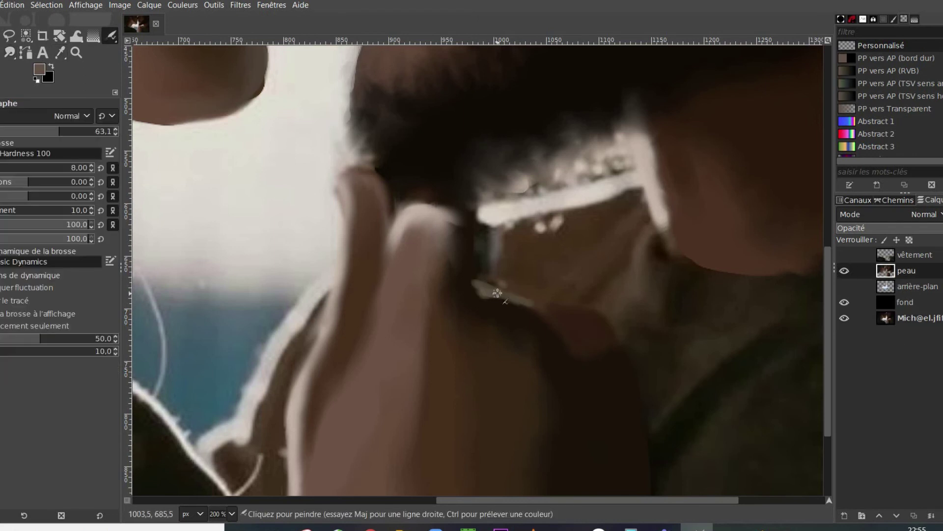
{"action": "left_click", "coordinate": [9, 54]}
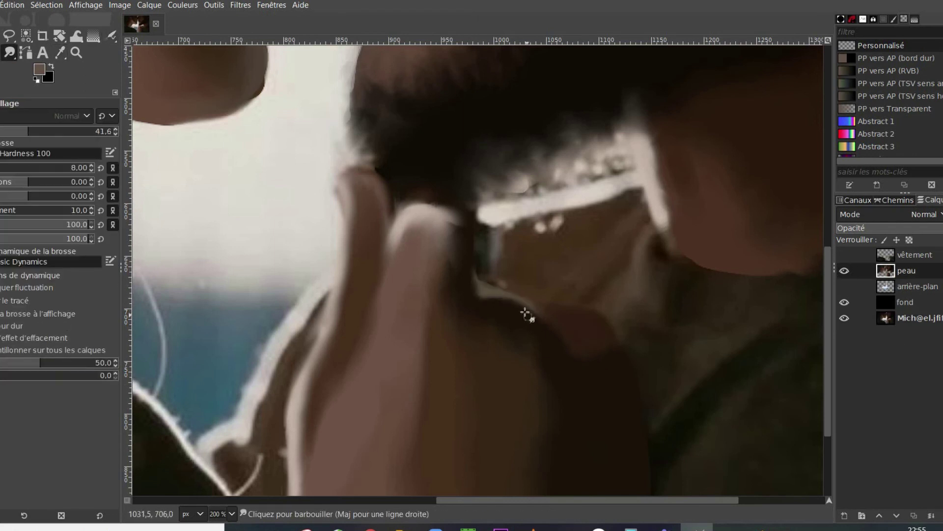
{"action": "left_click", "coordinate": [842, 270]}
{"action": "left_click", "coordinate": [841, 270]}
{"action": "left_click", "coordinate": [840, 270]}
{"action": "left_click", "coordinate": [839, 271]}
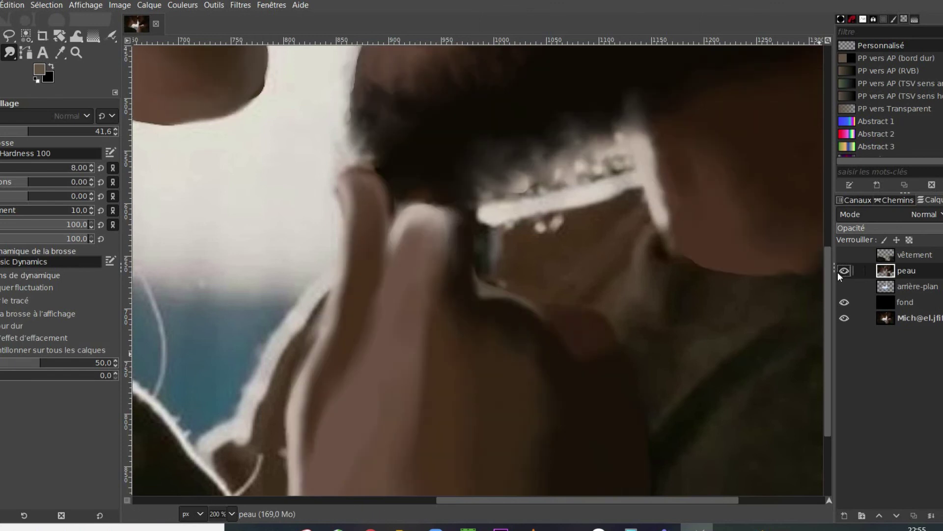
{"action": "left_click", "coordinate": [844, 255]}
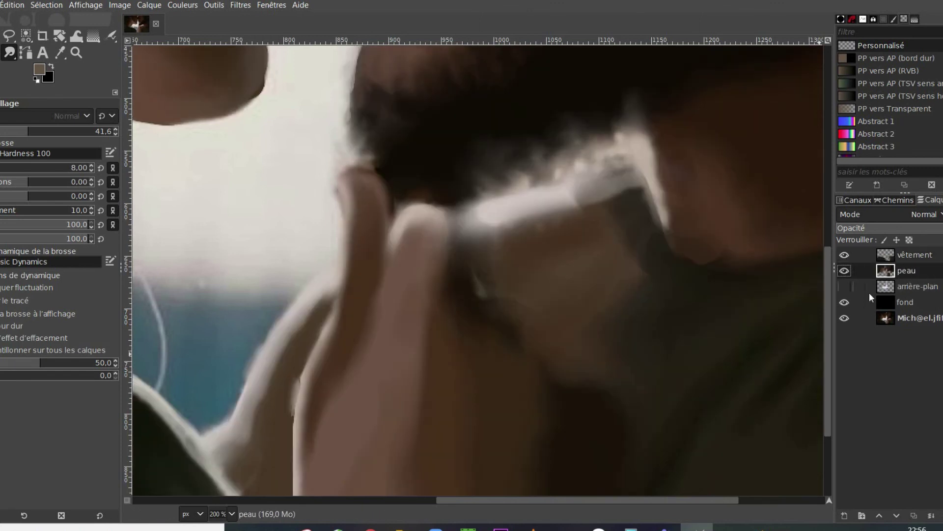
Step: Hide the vêtement layer and draw a freehand selection around the raised hand
{"action": "left_click", "coordinate": [844, 255]}
{"action": "scroll", "coordinate": [442, 231], "scroll_direction": "down", "scroll_amount": 1}
{"action": "key", "text": "f"}
{"action": "left_click_drag", "start_coordinate": [450, 179], "coordinate": [476, 234]}
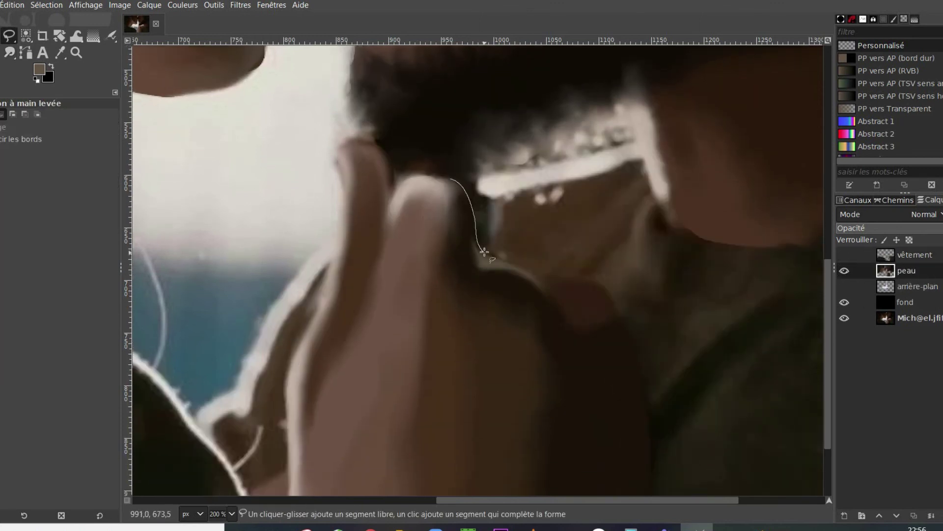
{"action": "left_click_drag", "start_coordinate": [605, 294], "coordinate": [649, 473]}
{"action": "left_click_drag", "start_coordinate": [420, 435], "coordinate": [431, 177]}
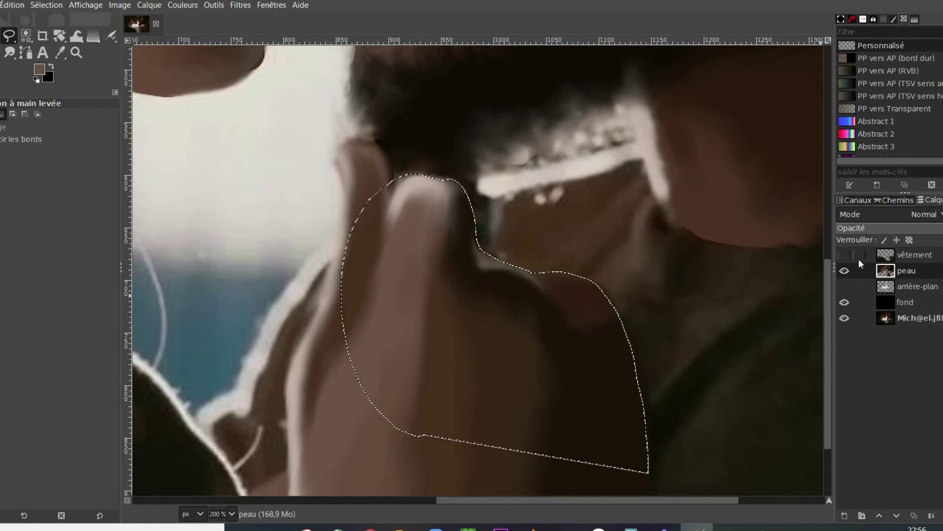
Step: Erase the vêtement layer inside the hand selection with a size 82 brush and clear the selection
{"action": "left_click", "coordinate": [844, 254]}
{"action": "left_click", "coordinate": [914, 255]}
{"action": "key", "text": "shift+e"}
{"action": "left_click", "coordinate": [10, 167]}
{"action": "mouse_move", "coordinate": [613, 387]}
{"action": "left_mouse_down"}
{"action": "mouse_move", "coordinate": [608, 414]}
{"action": "mouse_move", "coordinate": [440, 209]}
{"action": "left_mouse_up"}
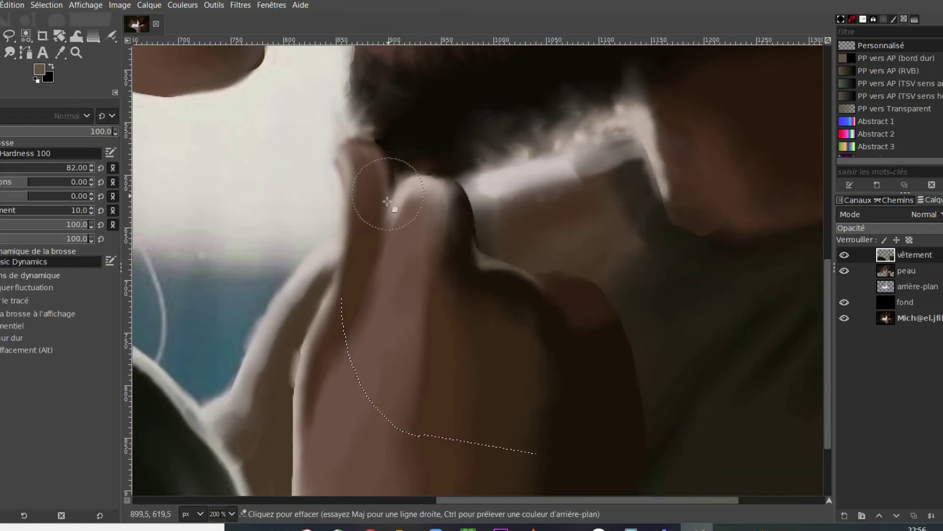
{"action": "left_click", "coordinate": [46, 5]}
{"action": "left_click", "coordinate": [49, 31]}
Step: Reselect the peau layer, compare it with the photo and choose a darker brown airbrush colour for the left figure's hair
{"action": "left_click", "coordinate": [886, 271]}
{"action": "scroll", "coordinate": [489, 239], "scroll_direction": "down", "scroll_amount": 3}
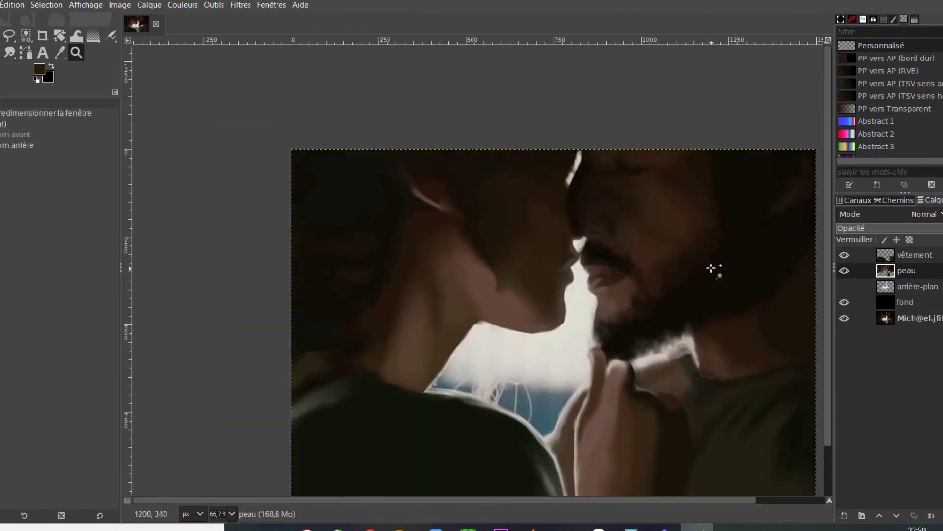
{"action": "left_click", "coordinate": [844, 270]}
{"action": "key", "text": "a"}
{"action": "left_click", "coordinate": [844, 271]}
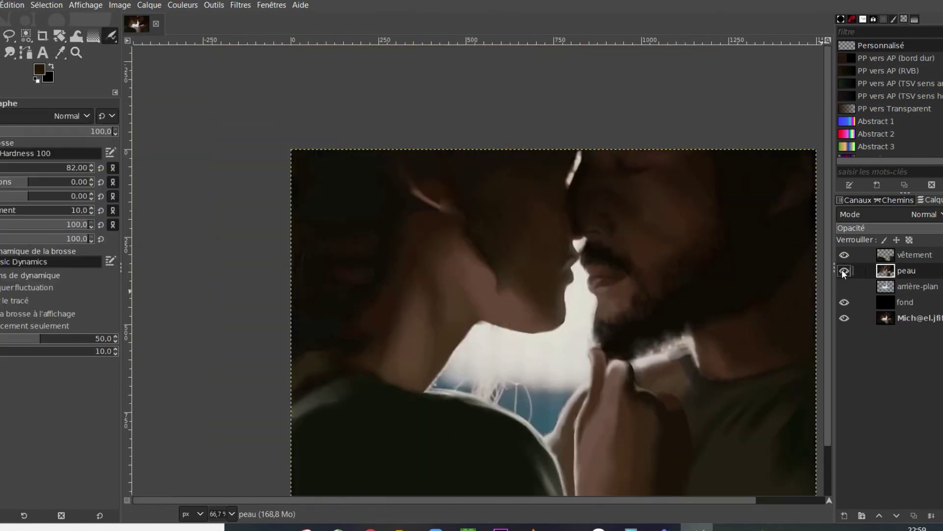
{"action": "left_click", "coordinate": [845, 270]}
{"action": "left_click", "coordinate": [845, 270]}
{"action": "left_click", "coordinate": [845, 270]}
{"action": "left_click", "coordinate": [845, 270]}
{"action": "left_click", "coordinate": [40, 69]}
{"action": "left_click", "coordinate": [80, 209]}
{"action": "left_click", "coordinate": [177, 270]}
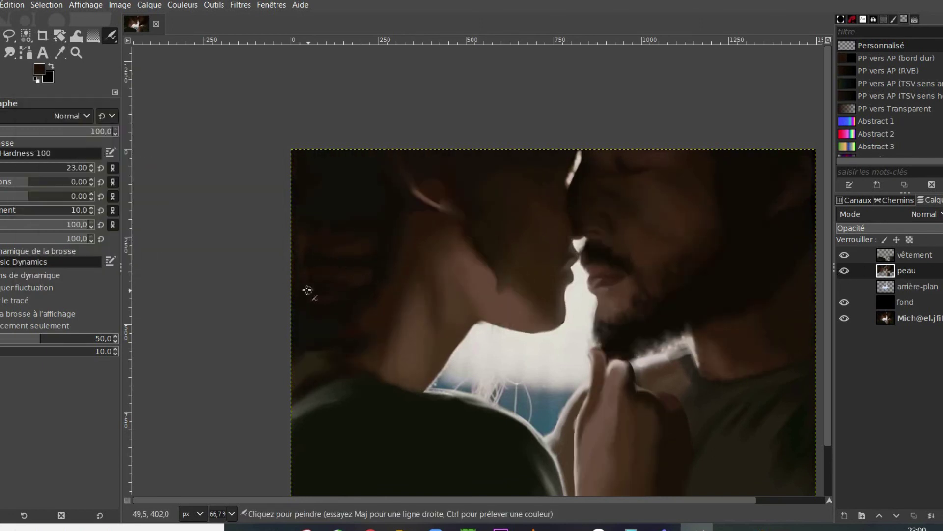
Step: Choose another brown foreground colour and airbrush the left figure's hair highlights with a reduced brush size
{"action": "left_click", "coordinate": [845, 270]}
{"action": "left_click", "coordinate": [845, 270]}
{"action": "left_click", "coordinate": [39, 69]}
{"action": "left_click", "coordinate": [172, 231]}
{"action": "left_click", "coordinate": [176, 269]}
{"action": "key", "text": "bracketleft"}
{"action": "key", "text": "bracketleft"}
{"action": "key", "text": "bracketleft"}
{"action": "key", "text": "bracketleft"}
{"action": "key", "text": "bracketleft"}
{"action": "key", "text": "bracketleft"}
{"action": "key", "text": "bracketleft"}
{"action": "key", "text": "bracketleft"}
{"action": "key", "text": "bracketleft"}
{"action": "key", "text": "bracketleft"}
{"action": "key", "text": "bracketleft"}
{"action": "key", "text": "bracketleft"}
{"action": "key", "text": "bracketleft"}
{"action": "key", "text": "bracketleft"}
{"action": "key", "text": "bracketleft"}
{"action": "key", "text": "bracketleft"}
{"action": "key", "text": "bracketleft"}
Step: Smudge the left figure's hair highlights with a size 24 brush and compare them with the photo
{"action": "left_click", "coordinate": [846, 271]}
{"action": "left_click", "coordinate": [847, 271]}
{"action": "left_click", "coordinate": [845, 271]}
{"action": "left_click", "coordinate": [844, 271]}
{"action": "key", "text": "s"}
{"action": "key", "text": "2"}
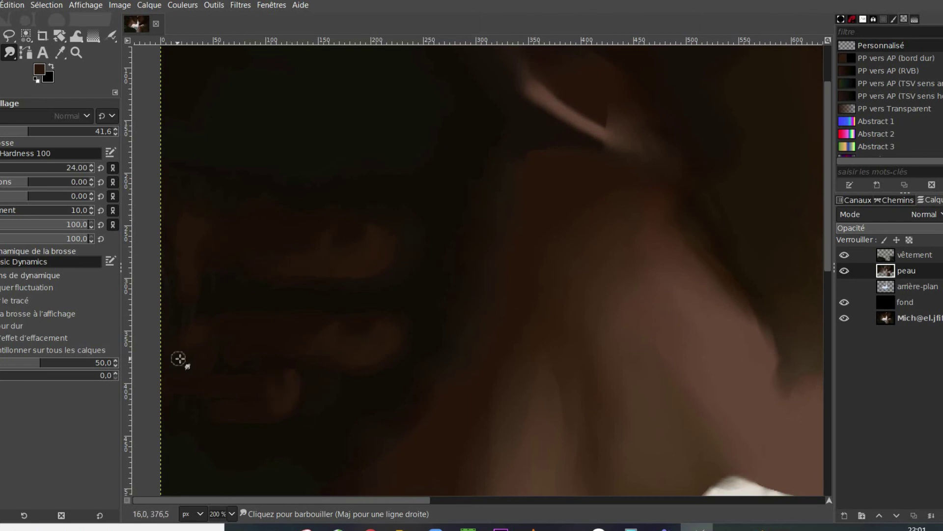
{"action": "left_click", "coordinate": [845, 270]}
{"action": "left_click", "coordinate": [844, 271]}
{"action": "left_click", "coordinate": [844, 270]}
{"action": "left_click", "coordinate": [844, 271]}
Step: Bring the whole painting into view and save the project file
{"action": "scroll", "coordinate": [436, 249], "scroll_direction": "down", "scroll_amount": 4}
{"action": "left_click", "coordinate": [800, 500]}
{"action": "left_click", "coordinate": [828, 486]}
{"action": "scroll", "coordinate": [428, 252], "scroll_direction": "up", "scroll_amount": 1}
{"action": "left_click", "coordinate": [0, 5]}
{"action": "left_click", "coordinate": [12, 135]}
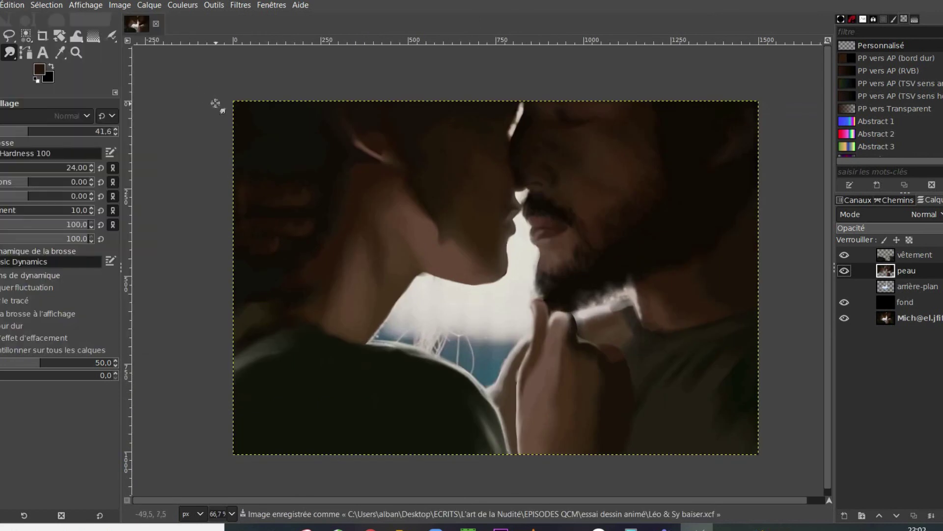
Step: Airbrush a sampled dark brown around the right figure's closed eye at size 8, smudge it and compare it with the photo
{"action": "scroll", "coordinate": [489, 200], "scroll_direction": "up", "scroll_amount": 4}
{"action": "scroll", "coordinate": [491, 212], "scroll_direction": "down", "scroll_amount": 3}
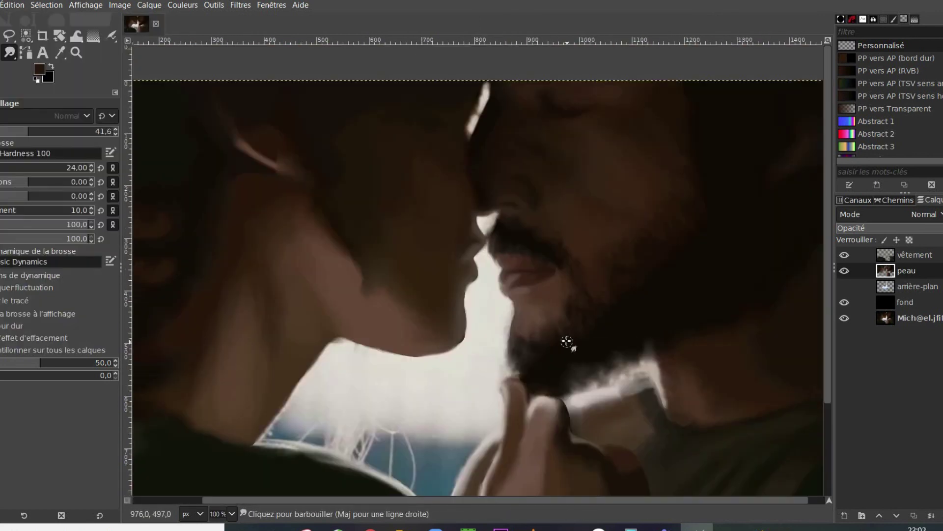
{"action": "left_click", "coordinate": [843, 270]}
{"action": "left_click", "coordinate": [843, 270]}
{"action": "key", "text": "o"}
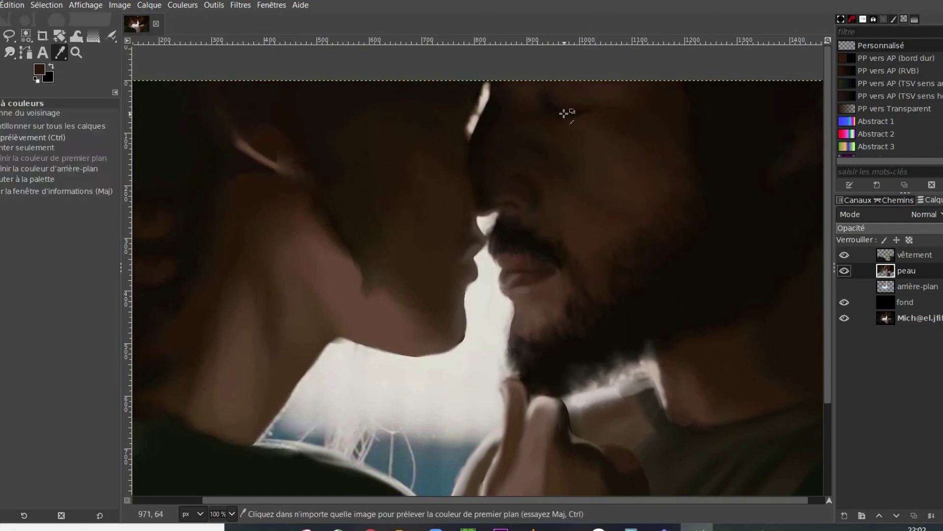
{"action": "left_click", "coordinate": [501, 131]}
{"action": "left_click", "coordinate": [111, 36]}
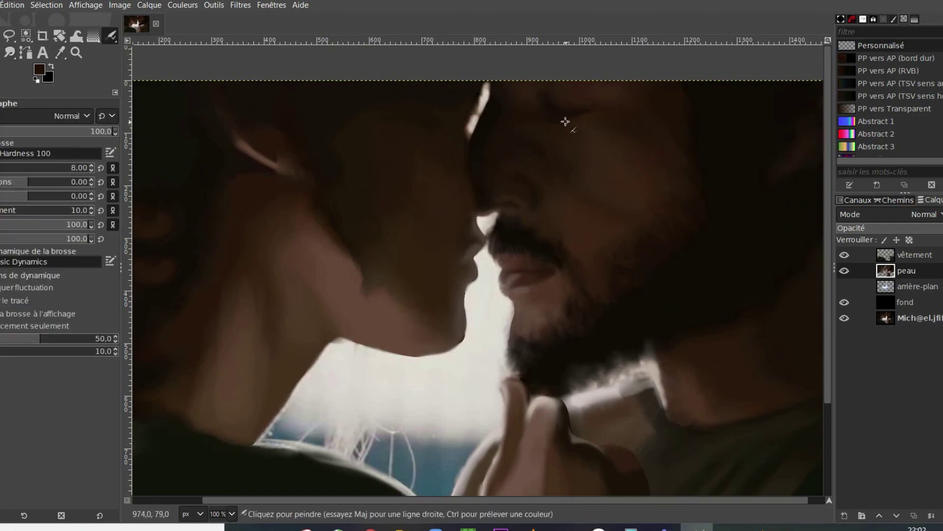
{"action": "key", "text": "s"}
{"action": "left_click", "coordinate": [844, 271]}
{"action": "left_click", "coordinate": [843, 269]}
Step: Set a near-black foreground colour and airbrush the right figure's closed eyelid line with a size 4 brush
{"action": "left_click", "coordinate": [40, 69]}
{"action": "left_click", "coordinate": [81, 212]}
{"action": "left_click", "coordinate": [175, 272]}
{"action": "left_click", "coordinate": [111, 36]}
{"action": "left_click", "coordinate": [544, 119]}
{"action": "key", "text": "3"}
{"action": "key", "text": "minus"}
{"action": "key", "text": "minus"}
{"action": "key", "text": "minus"}
{"action": "key", "text": "minus"}
{"action": "key", "text": "minus"}
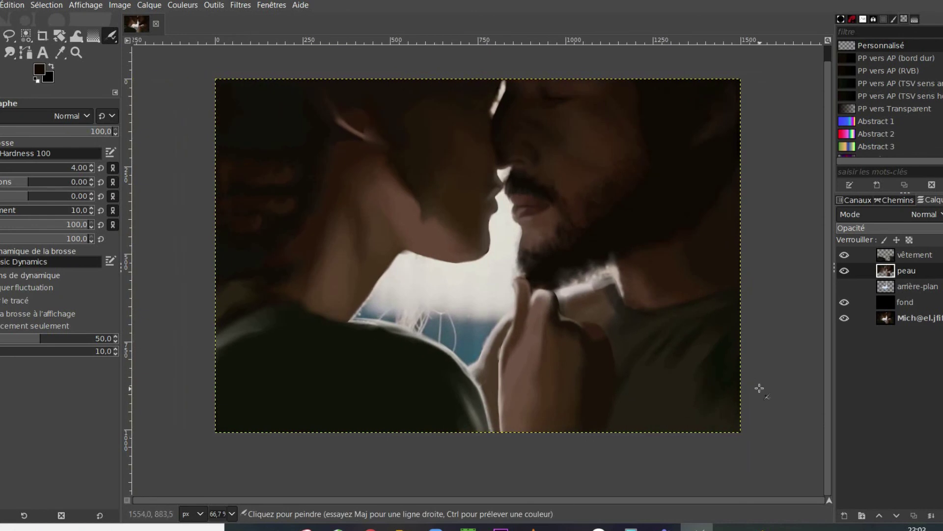
Step: Smudge the edge of the right figure's collar on the vêtement layer with a size 20 brush
{"action": "left_click", "coordinate": [886, 255]}
{"action": "left_click", "coordinate": [9, 53]}
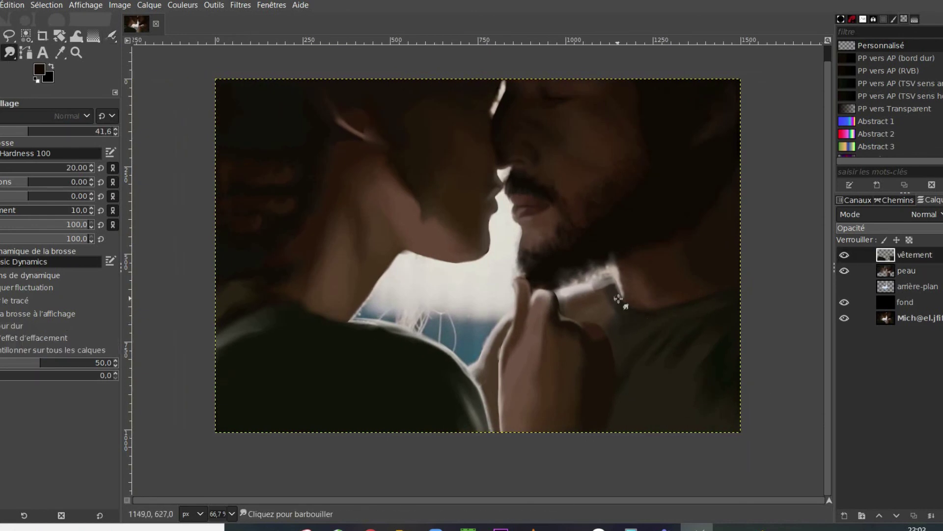
{"action": "left_click_drag", "start_coordinate": [620, 291], "coordinate": [632, 329]}
Step: Add a new layer named cheveux above the clothing layer
{"action": "left_click", "coordinate": [844, 515]}
{"action": "type", "text": "cheveux"}
{"action": "key", "text": "Return"}
Step: Sample a pale grey from the photo's bright background and set up the Paintbrush at size 2
{"action": "left_click", "coordinate": [61, 53]}
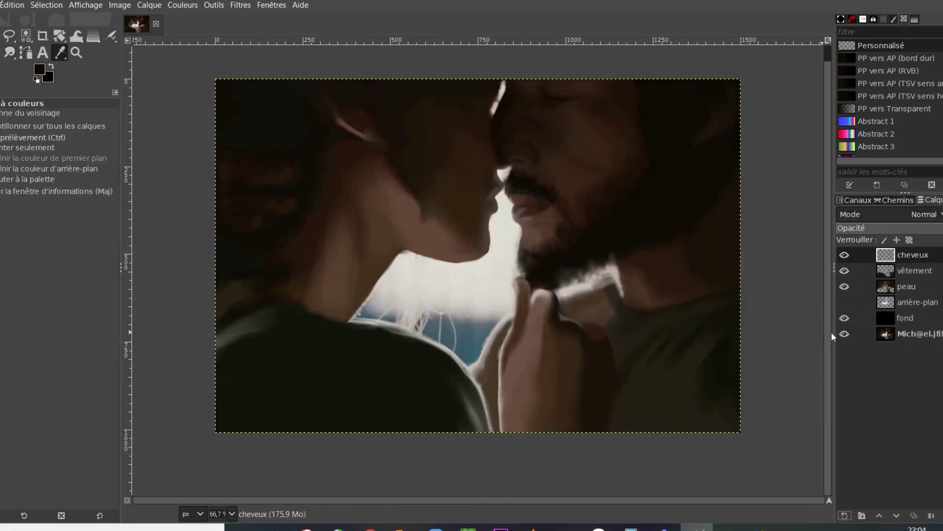
{"action": "left_click", "coordinate": [886, 334]}
{"action": "left_click", "coordinate": [419, 320]}
{"action": "left_click", "coordinate": [111, 36]}
{"action": "left_click", "coordinate": [74, 168]}
{"action": "key", "text": "BackSpace"}
{"action": "left_click", "coordinate": [110, 36]}
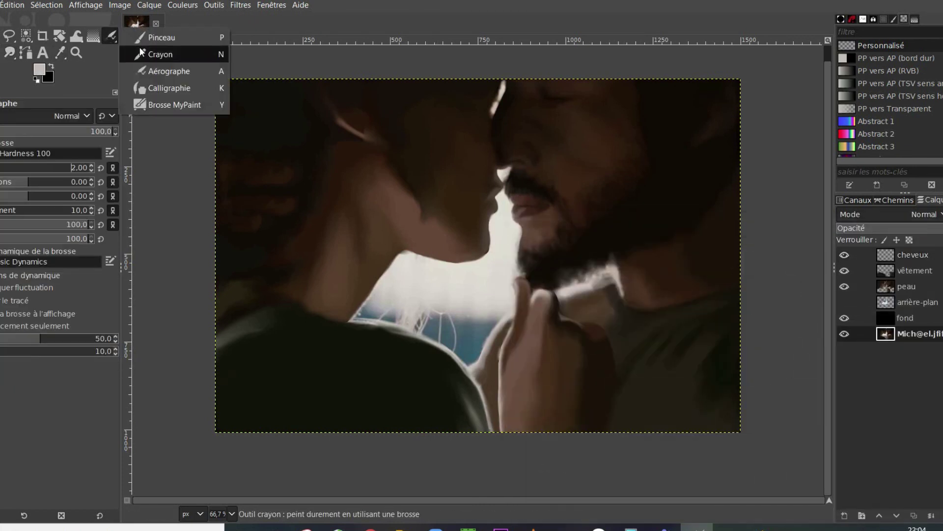
{"action": "left_click", "coordinate": [160, 38]}
{"action": "left_click_drag", "start_coordinate": [441, 264], "coordinate": [454, 346]}
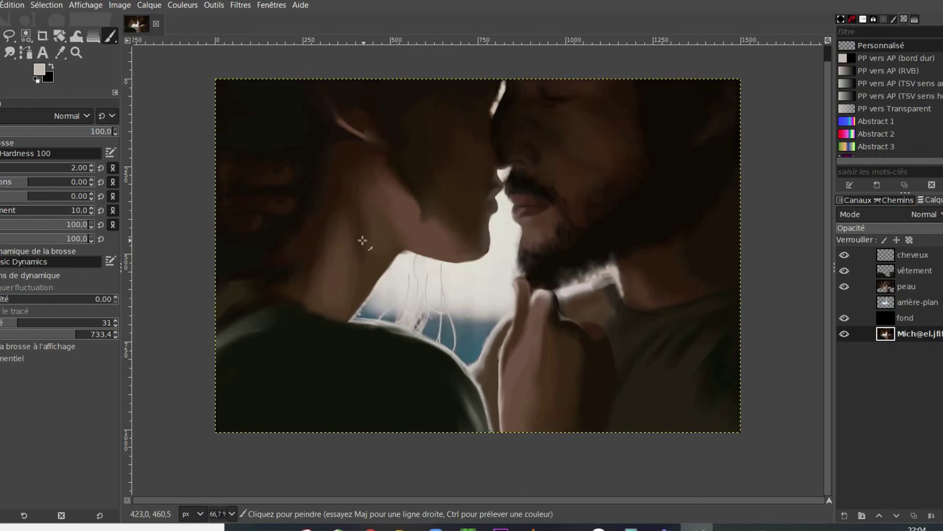
{"action": "left_click", "coordinate": [844, 305]}
{"action": "left_click", "coordinate": [886, 256]}
{"action": "key", "text": "ctrl+z"}
{"action": "key", "text": "ctrl+z"}
{"action": "key", "text": "ctrl+z"}
{"action": "key", "text": "ctrl+z"}
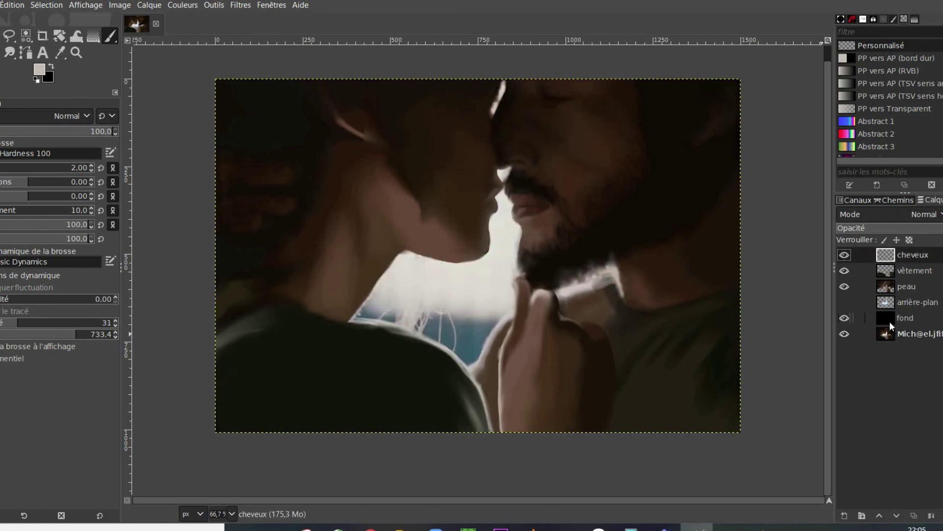
{"action": "key", "text": "ctrl+z"}
Step: Paint fine pale grey hair strands below the left figure's jaw on the cheveux layer and show the arrière-plan layer
{"action": "left_click_drag", "start_coordinate": [451, 350], "coordinate": [455, 321]}
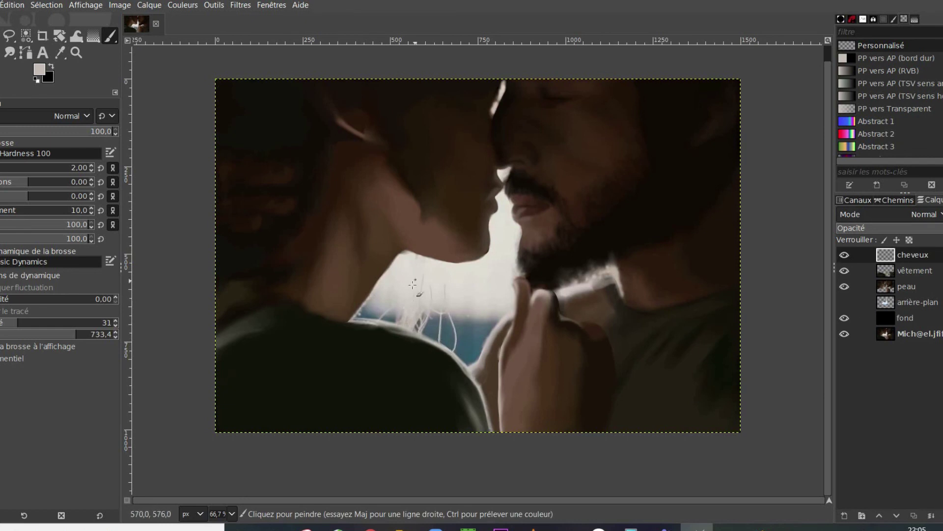
{"action": "left_click", "coordinate": [844, 302]}
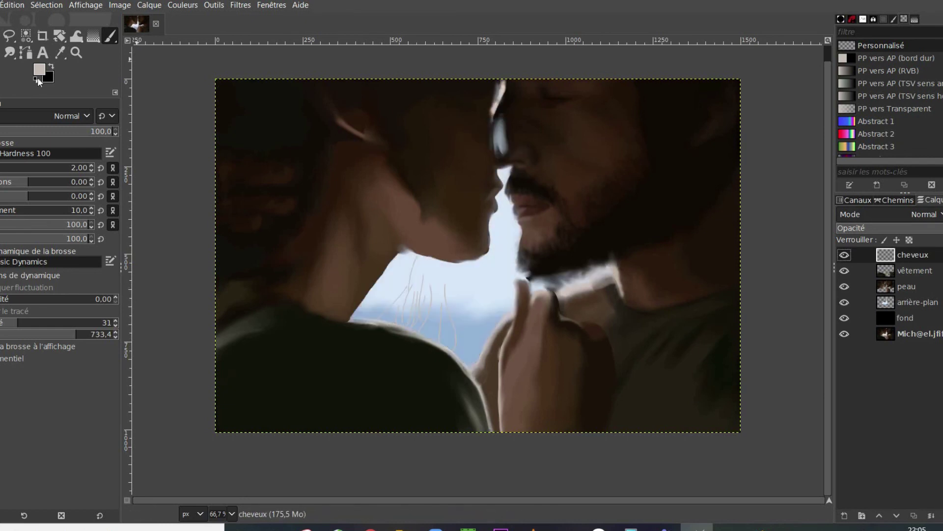
Step: Sample a pale blue from the arrière-plan layer and paint more fine strands below the jaw on the cheveux layer
{"action": "left_click", "coordinate": [60, 53]}
{"action": "left_click", "coordinate": [906, 302]}
{"action": "left_click", "coordinate": [461, 266]}
{"action": "left_click", "coordinate": [111, 36]}
{"action": "left_click", "coordinate": [906, 255]}
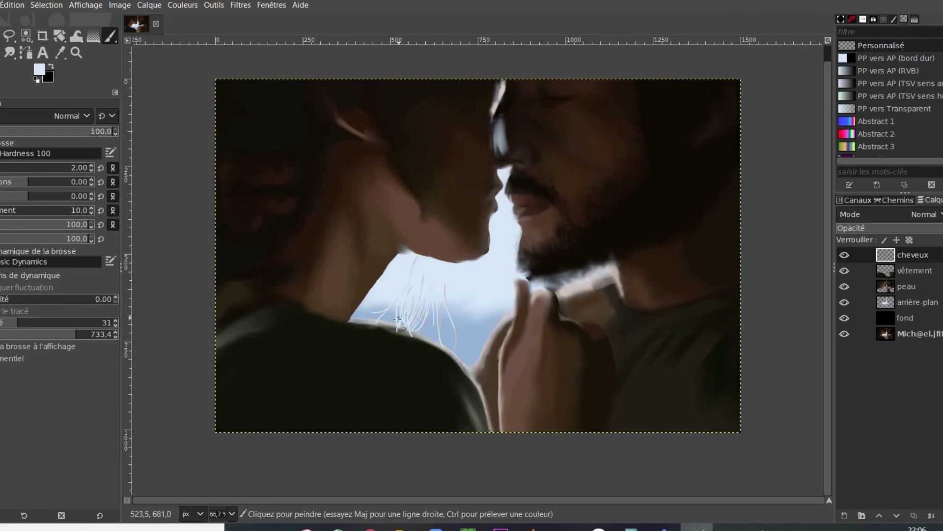
Step: Fade the upper ends of the strands by erasing and smudging at size 29, and erase their ends overlapping the left figure's shoulder
{"action": "scroll", "coordinate": [414, 269], "scroll_direction": "up", "scroll_amount": 2}
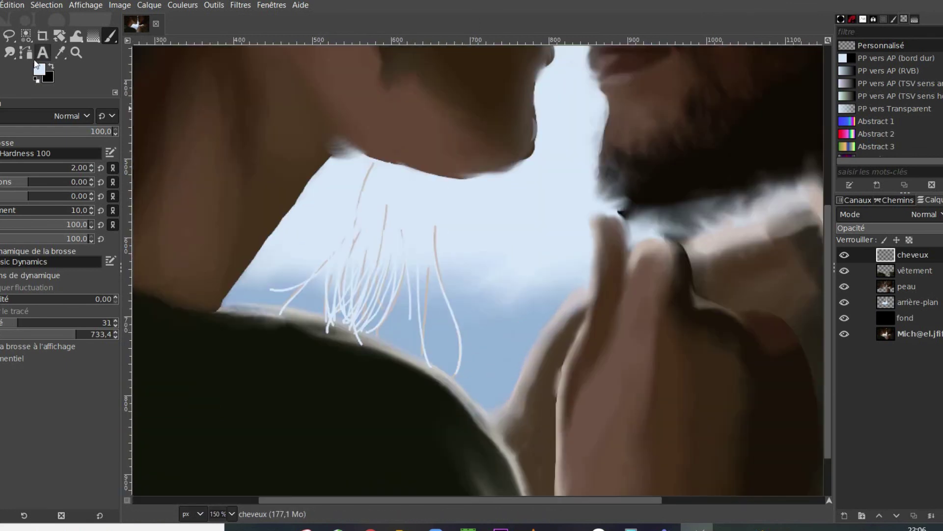
{"action": "key", "text": "shift+e"}
{"action": "left_click_drag", "start_coordinate": [364, 194], "coordinate": [361, 226]}
{"action": "key", "text": "s"}
{"action": "mouse_move", "coordinate": [417, 257]}
{"action": "left_mouse_down"}
{"action": "mouse_move", "coordinate": [390, 282]}
{"action": "mouse_move", "coordinate": [338, 256]}
{"action": "left_mouse_up"}
{"action": "key", "text": "ctrl+z"}
{"action": "key", "text": "ctrl+z"}
{"action": "left_click", "coordinate": [845, 302]}
{"action": "left_click", "coordinate": [844, 302]}
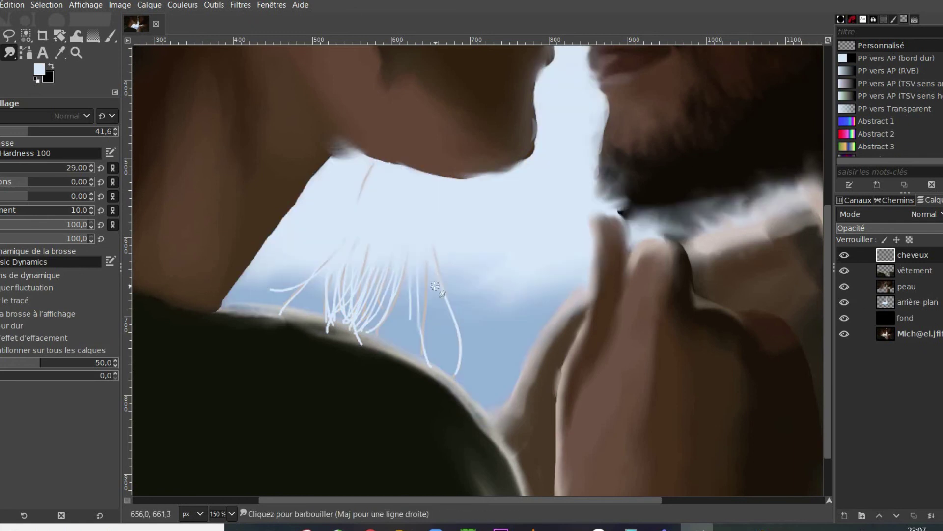
{"action": "key", "text": "shift+e"}
{"action": "mouse_move", "coordinate": [279, 316]}
{"action": "left_mouse_down"}
{"action": "mouse_move", "coordinate": [318, 327]}
{"action": "mouse_move", "coordinate": [450, 409]}
{"action": "left_mouse_up"}
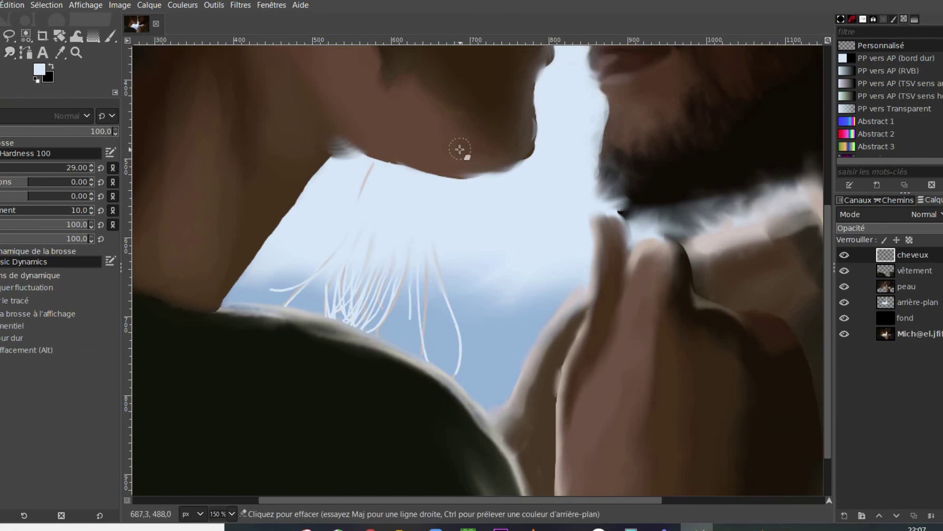
Step: Erase the blue overflow around the right figure's beard and collar and between the two noses on the arrière-plan layer
{"action": "left_click", "coordinate": [836, 302]}
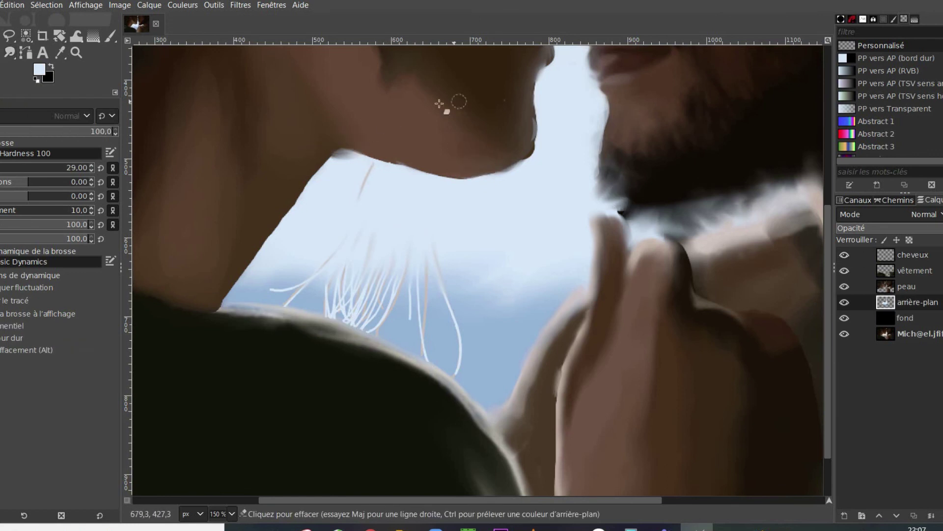
{"action": "mouse_move", "coordinate": [675, 208]}
{"action": "left_mouse_down"}
{"action": "mouse_move", "coordinate": [808, 185]}
{"action": "mouse_move", "coordinate": [756, 205]}
{"action": "left_mouse_up"}
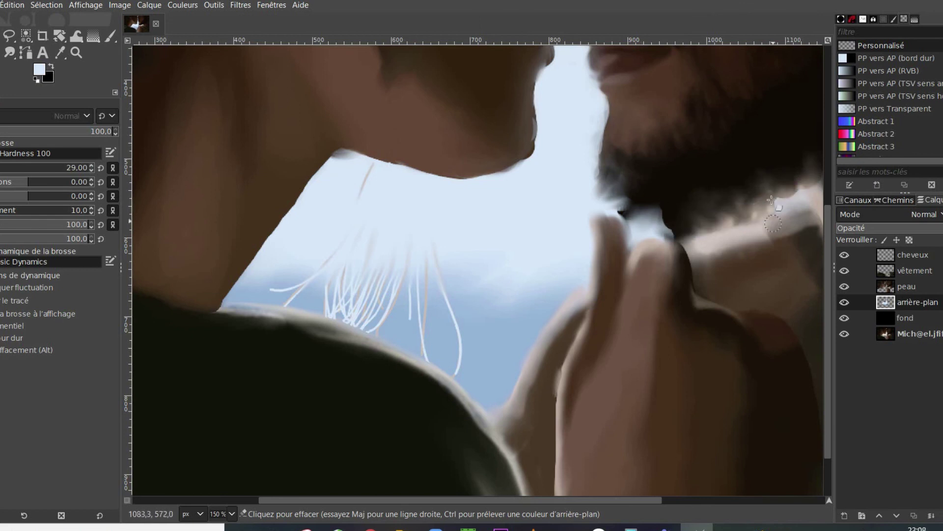
{"action": "scroll", "coordinate": [756, 204], "scroll_direction": "up", "scroll_amount": 2}
{"action": "left_click_drag", "start_coordinate": [602, 499], "coordinate": [668, 499]}
{"action": "left_click_drag", "start_coordinate": [550, 459], "coordinate": [499, 439]}
{"action": "mouse_move", "coordinate": [459, 150]}
{"action": "left_mouse_down"}
{"action": "mouse_move", "coordinate": [419, 158]}
{"action": "mouse_move", "coordinate": [445, 79]}
{"action": "left_mouse_up"}
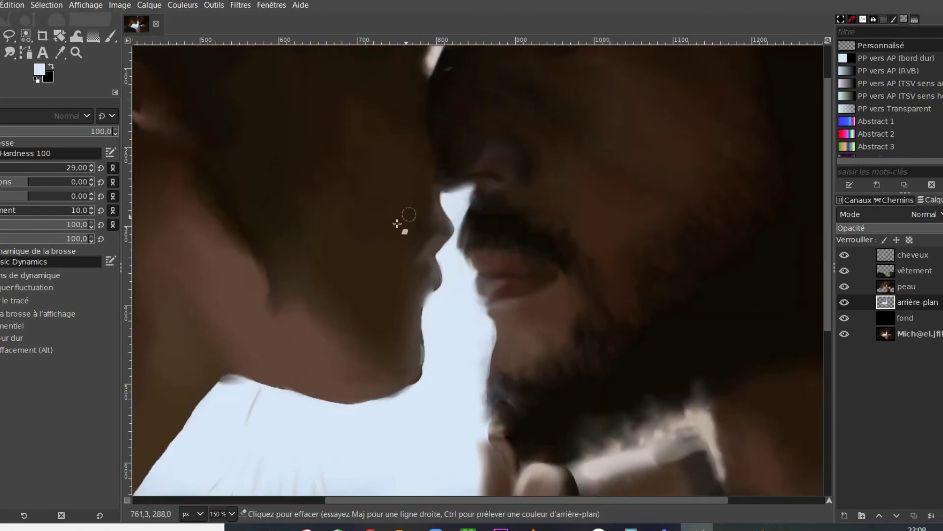
Step: Clean up the corner between the left figure's jaw and neck on the peau layer with the Eraser and compare it with the photo
{"action": "scroll", "coordinate": [419, 299], "scroll_direction": "down", "scroll_amount": 3}
{"action": "scroll", "coordinate": [351, 362], "scroll_direction": "up", "scroll_amount": 3}
{"action": "key", "text": "Page_Up"}
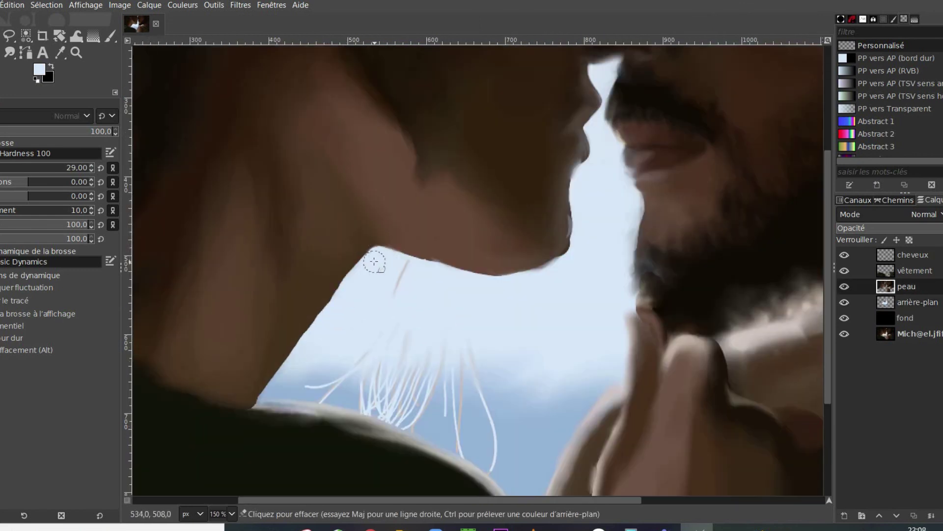
{"action": "scroll", "coordinate": [499, 271], "scroll_direction": "down", "scroll_amount": 2}
{"action": "left_click", "coordinate": [904, 254]}
{"action": "left_click", "coordinate": [843, 302]}
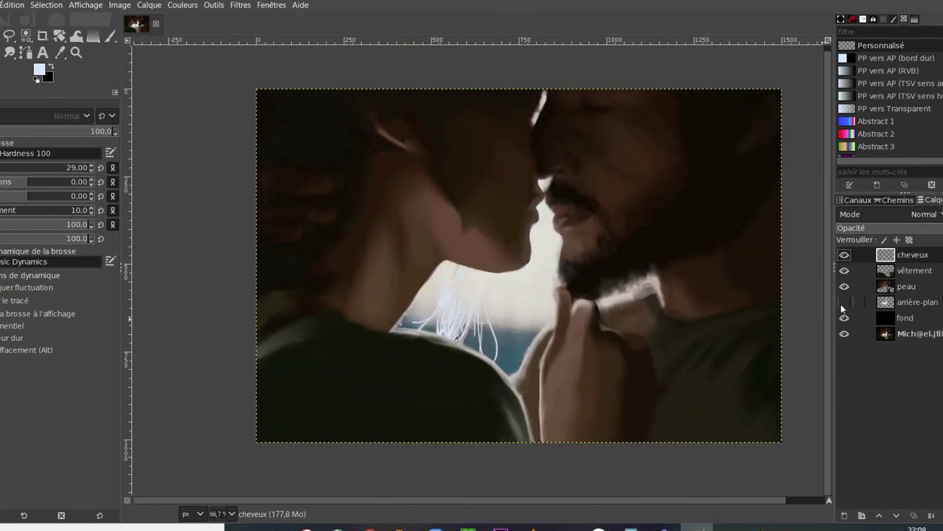
{"action": "left_click", "coordinate": [841, 304]}
Step: Erase the blue overflow along the right figure's moustache and lips on the arrière-plan layer
{"action": "key", "text": "Page_Down"}
{"action": "key", "text": "Page_Down"}
{"action": "key", "text": "Page_Down"}
{"action": "scroll", "coordinate": [541, 163], "scroll_direction": "up", "scroll_amount": 4}
{"action": "mouse_move", "coordinate": [602, 231]}
{"action": "left_mouse_down"}
{"action": "mouse_move", "coordinate": [604, 185]}
{"action": "mouse_move", "coordinate": [562, 205]}
{"action": "mouse_move", "coordinate": [591, 295]}
{"action": "left_mouse_up"}
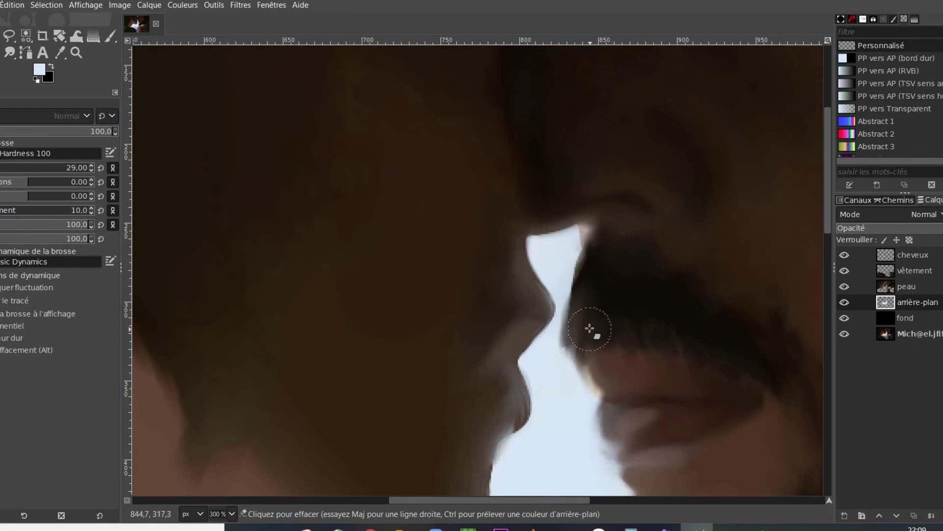
{"action": "scroll", "coordinate": [591, 296], "scroll_direction": "down", "scroll_amount": 5}
Step: Compare the painted skin with the photo by repeatedly hiding and showing the peau layer with the arrière-plan layer hidden
{"action": "left_click", "coordinate": [844, 301]}
{"action": "left_click", "coordinate": [843, 286]}
{"action": "left_click", "coordinate": [842, 288]}
{"action": "left_click", "coordinate": [841, 290]}
{"action": "left_click", "coordinate": [840, 292]}
{"action": "left_click", "coordinate": [841, 290]}
{"action": "left_click", "coordinate": [842, 288]}
{"action": "left_click", "coordinate": [841, 288]}
{"action": "left_click", "coordinate": [842, 288]}
{"action": "left_click", "coordinate": [841, 288]}
{"action": "left_click", "coordinate": [843, 286]}
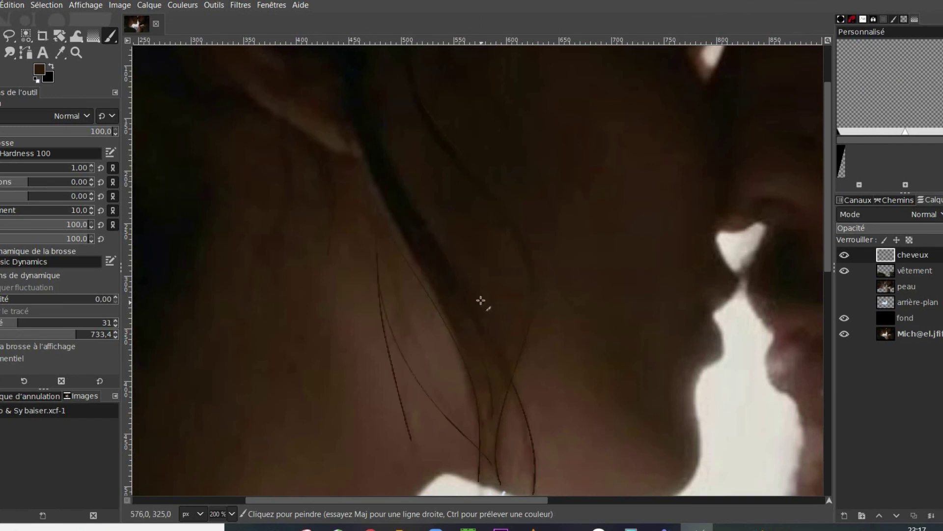
Step: Set a lighter brown foreground colour and paint size 1 strands over the left figure's neck and rear hair on the cheveux layer
{"action": "left_click", "coordinate": [43, 68]}
{"action": "scroll", "coordinate": [464, 198], "scroll_direction": "left", "scroll_amount": 5}
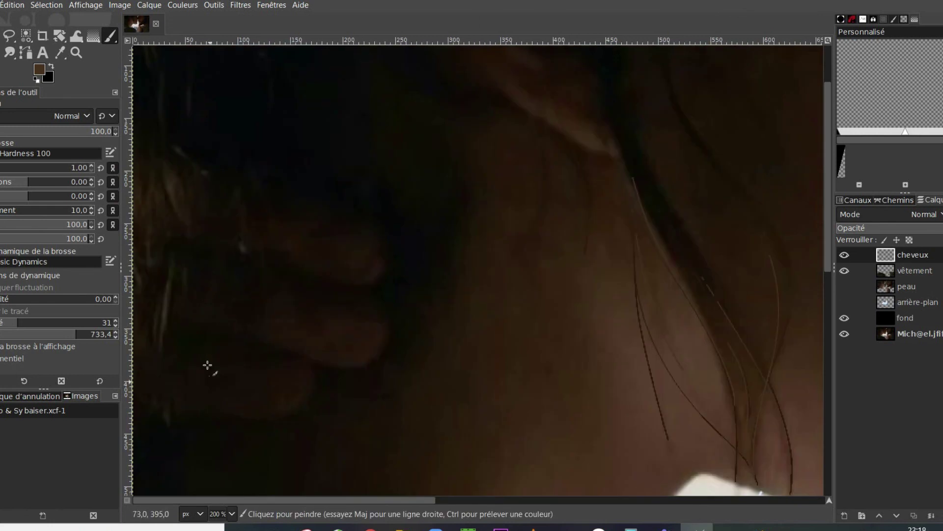
{"action": "left_click_drag", "start_coordinate": [148, 281], "coordinate": [157, 162]}
Step: Set a darker brown foreground colour, paint more fine strands in the left figure's rear hair and compare them with the painted skin
{"action": "left_click", "coordinate": [42, 69]}
{"action": "left_click", "coordinate": [79, 202]}
{"action": "left_click", "coordinate": [160, 269]}
{"action": "left_click_drag", "start_coordinate": [199, 383], "coordinate": [174, 302]}
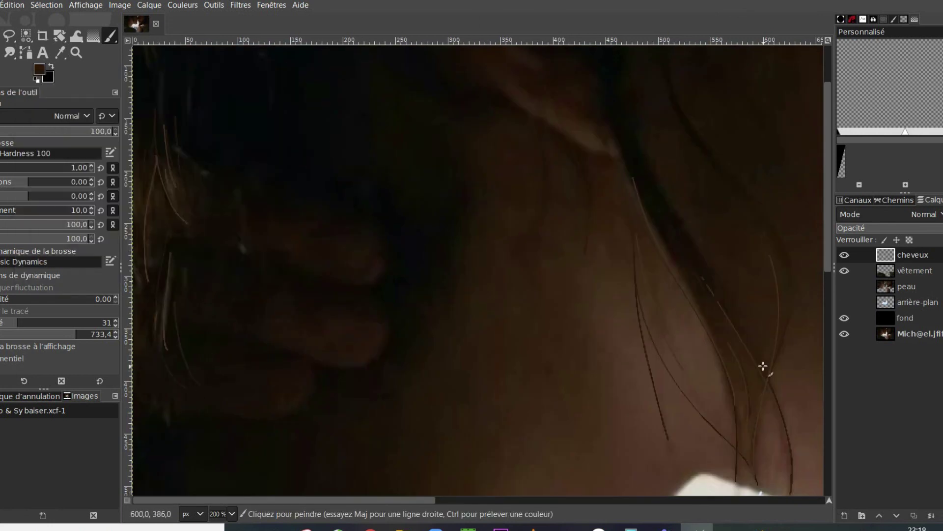
{"action": "scroll", "coordinate": [610, 155], "scroll_direction": "down", "scroll_amount": 3}
{"action": "left_click", "coordinate": [844, 285]}
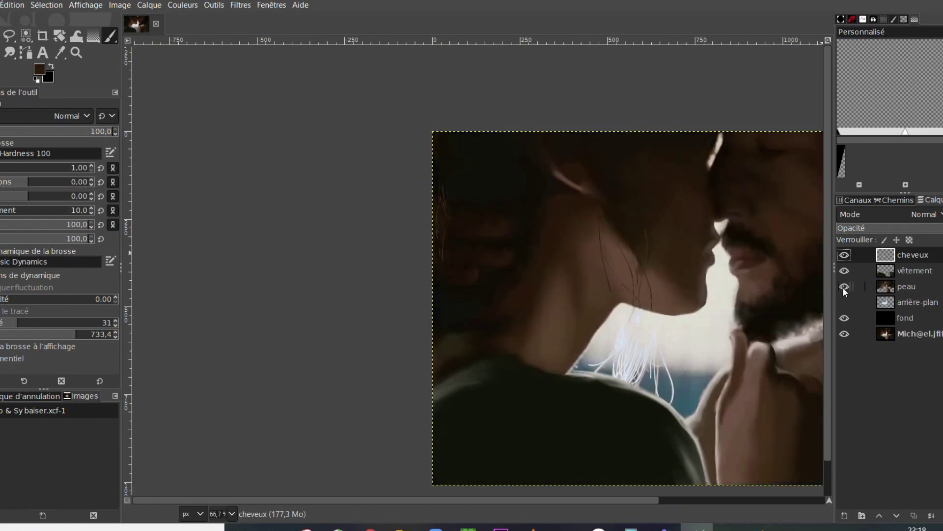
{"action": "scroll", "coordinate": [631, 242], "scroll_direction": "up", "scroll_amount": 3}
{"action": "left_click", "coordinate": [843, 286]}
{"action": "left_click", "coordinate": [843, 286]}
Step: Airbrush the dark brown lock of hair along the left figure's cheek on the peau layer at size 17 and smudge it
{"action": "left_click", "coordinate": [886, 286]}
{"action": "key", "text": "s"}
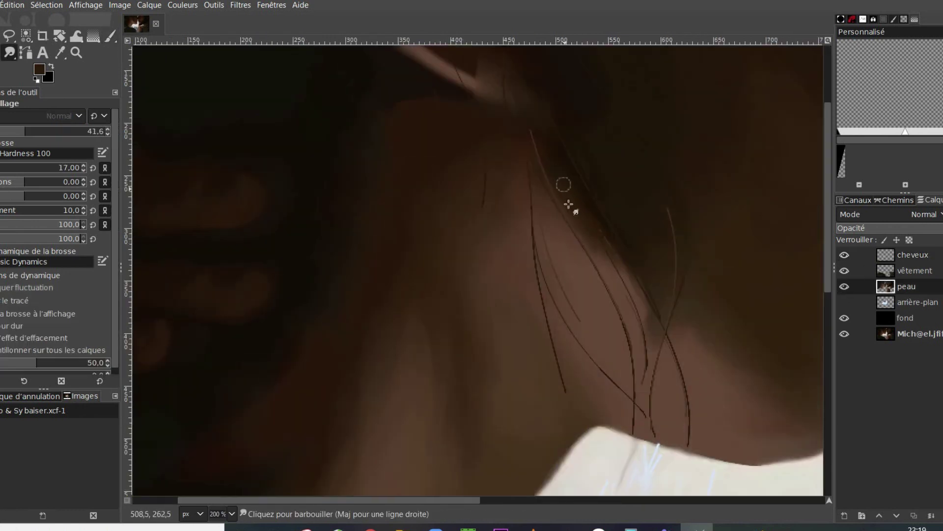
{"action": "mouse_move", "coordinate": [110, 38]}
{"action": "left_click", "coordinate": [165, 71]}
{"action": "left_click_drag", "start_coordinate": [600, 250], "coordinate": [620, 310]}
{"action": "left_click_drag", "start_coordinate": [573, 216], "coordinate": [628, 314]}
{"action": "left_click_drag", "start_coordinate": [625, 272], "coordinate": [639, 319]}
{"action": "left_click_drag", "start_coordinate": [635, 280], "coordinate": [670, 415]}
{"action": "key", "text": "s"}
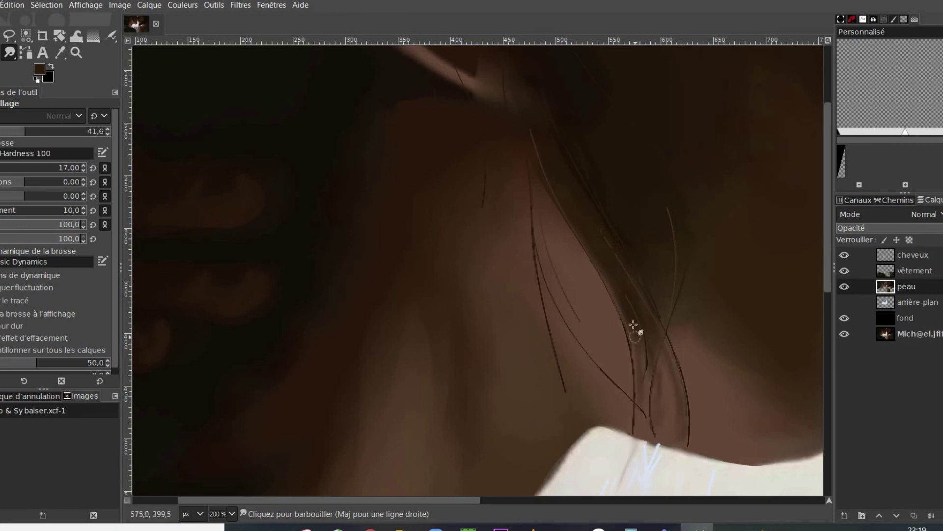
Step: Set a darker brown foreground colour and airbrush deeper shading into the lock beside the left figure's cheek
{"action": "key", "text": "a"}
{"action": "left_click", "coordinate": [39, 69]}
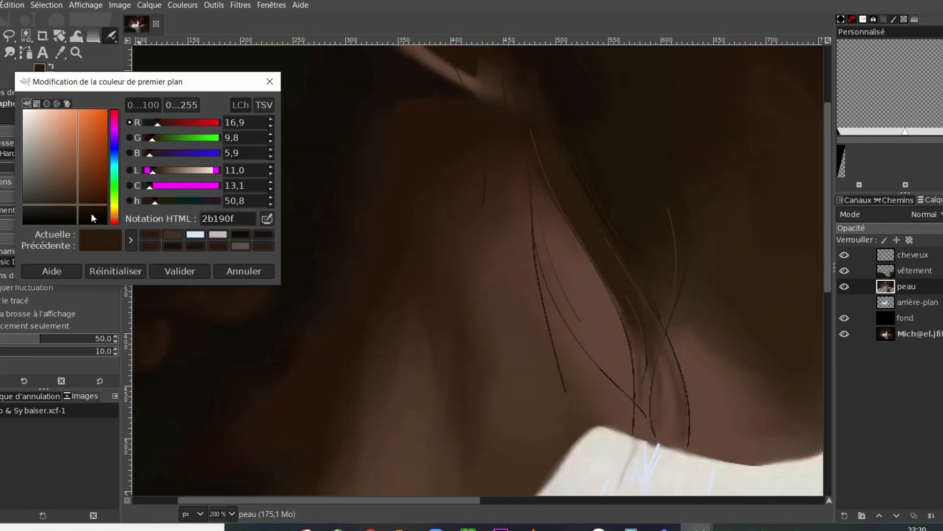
{"action": "left_click", "coordinate": [92, 218]}
{"action": "left_click", "coordinate": [180, 271]}
{"action": "left_click_drag", "start_coordinate": [588, 240], "coordinate": [613, 279]}
{"action": "left_click_drag", "start_coordinate": [530, 132], "coordinate": [544, 236]}
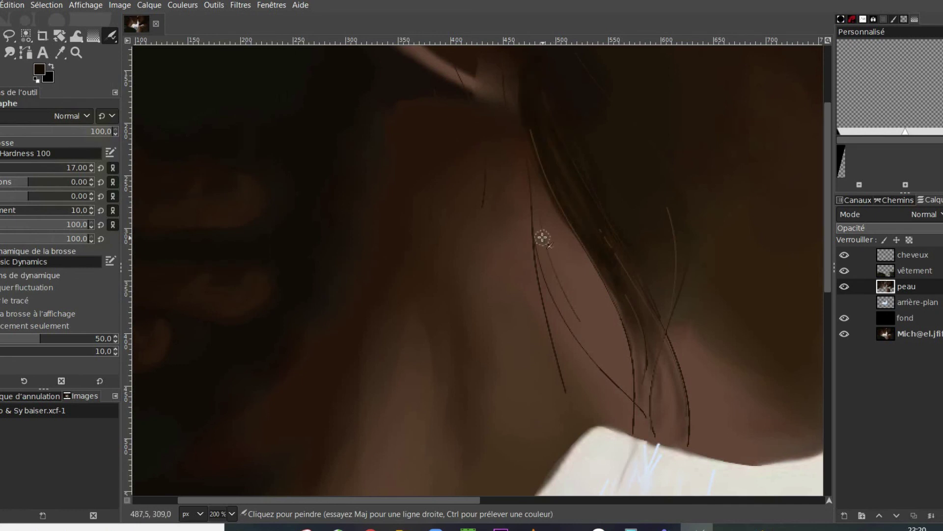
Step: Compare the lock with the photo, smudge the fine strands on the cheveux layer at size 17 and view the whole painting
{"action": "scroll", "coordinate": [544, 237], "scroll_direction": "down", "scroll_amount": 4}
{"action": "scroll", "coordinate": [552, 177], "scroll_direction": "up", "scroll_amount": 3}
{"action": "scroll", "coordinate": [552, 178], "scroll_direction": "down", "scroll_amount": 3}
{"action": "left_click", "coordinate": [844, 286]}
{"action": "left_click", "coordinate": [844, 286]}
{"action": "key", "text": "s"}
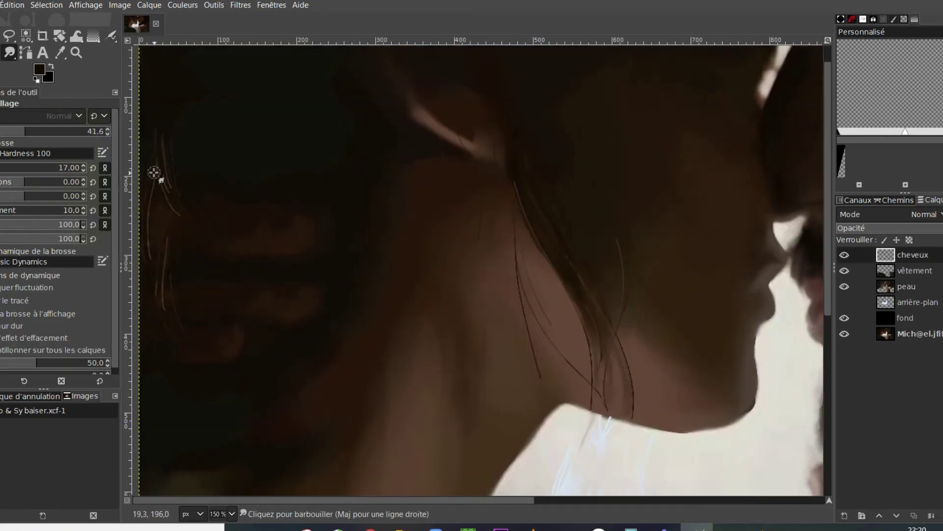
{"action": "key", "text": "shift+ctrl+j"}
Step: Check the arrière-plan layer against the photo, hide it and the peau layer, and activate the photo layer for the Free Select tool
{"action": "left_click", "coordinate": [844, 302]}
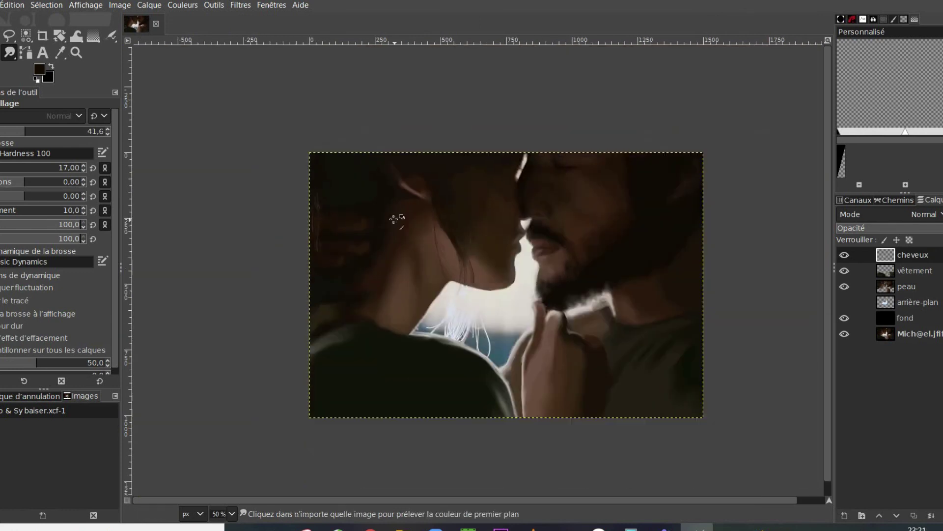
{"action": "left_click", "coordinate": [844, 303]}
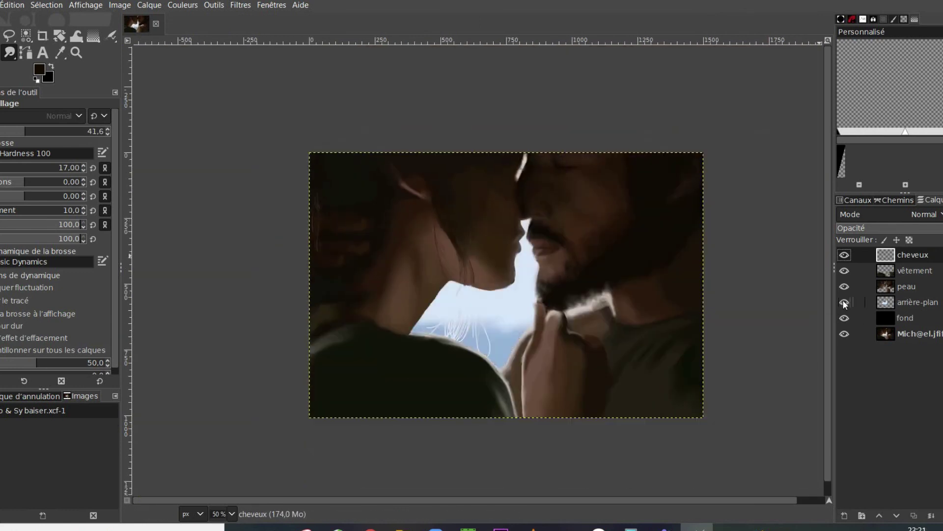
{"action": "left_click", "coordinate": [844, 301]}
{"action": "key", "text": "shift+e"}
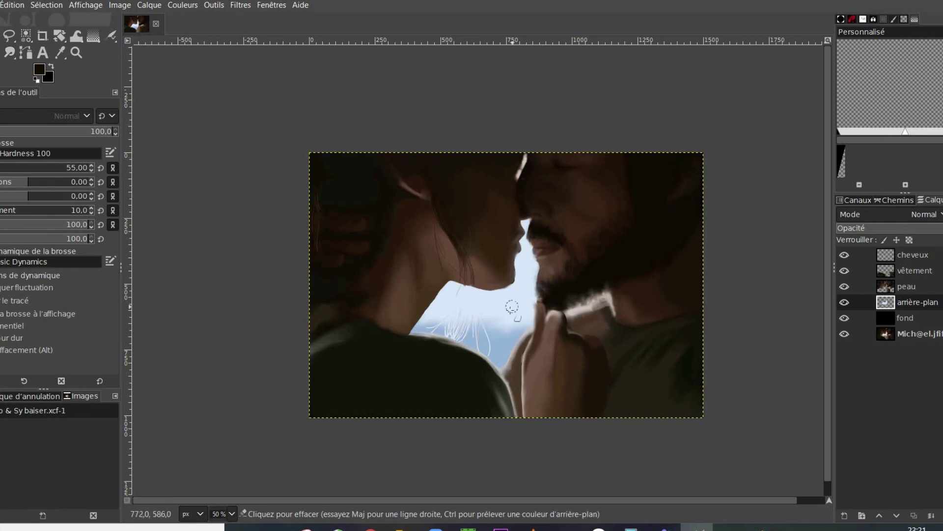
{"action": "left_click", "coordinate": [842, 303]}
{"action": "left_click", "coordinate": [842, 287]}
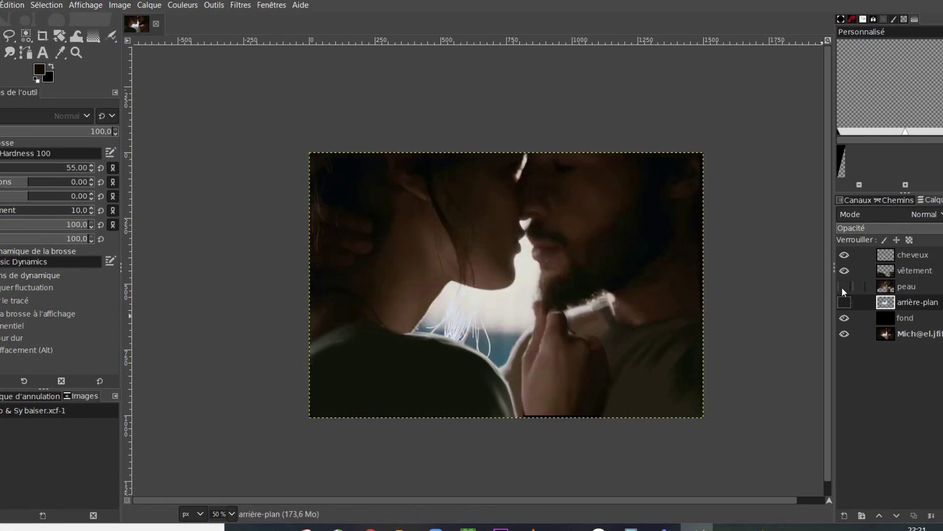
{"action": "left_click", "coordinate": [909, 333]}
{"action": "key", "text": "f"}
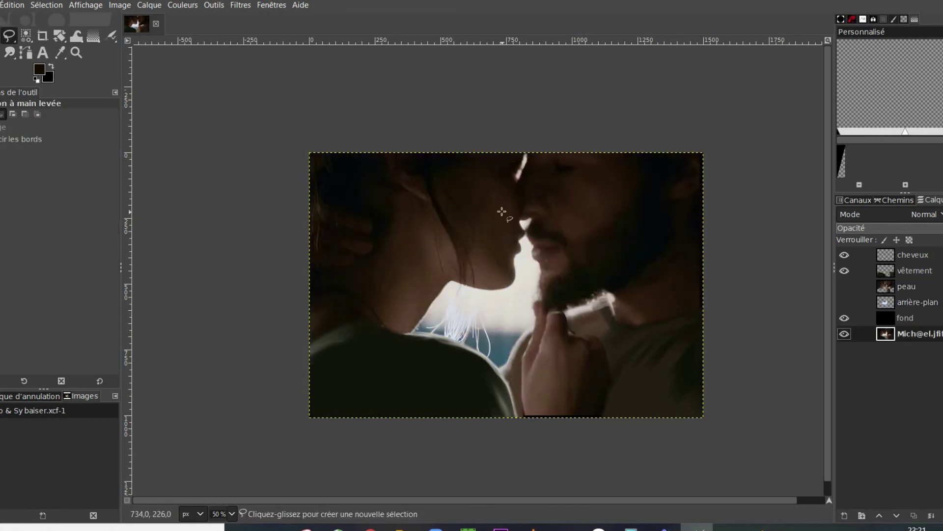
{"action": "key", "text": "2"}
{"action": "left_click_drag", "start_coordinate": [572, 246], "coordinate": [578, 271]}
{"action": "left_click_drag", "start_coordinate": [579, 351], "coordinate": [554, 413]}
{"action": "key", "text": "Return"}
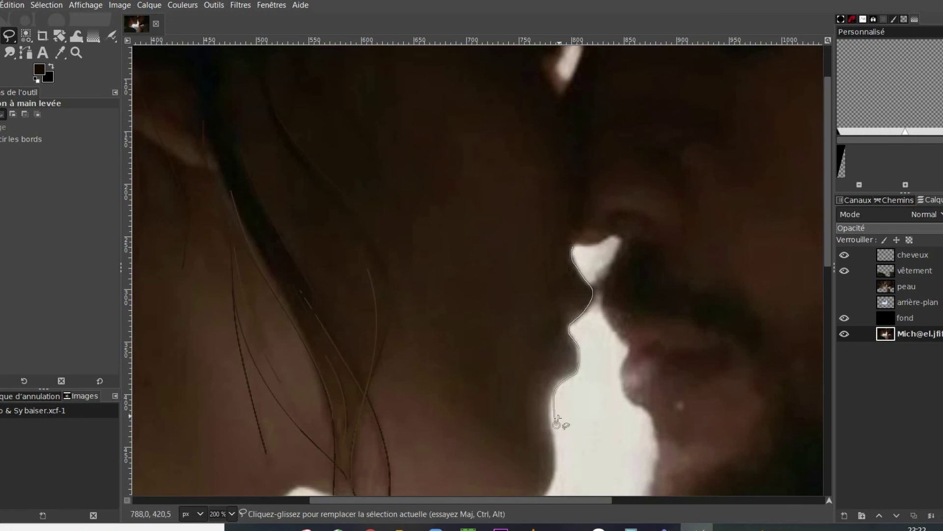
{"action": "key", "text": "ctrl+z"}
Step: Trace a freehand selection along the left figure's profile from nose to lips, chin, jaw and neck, closing it through the face
{"action": "left_click_drag", "start_coordinate": [572, 246], "coordinate": [574, 263]}
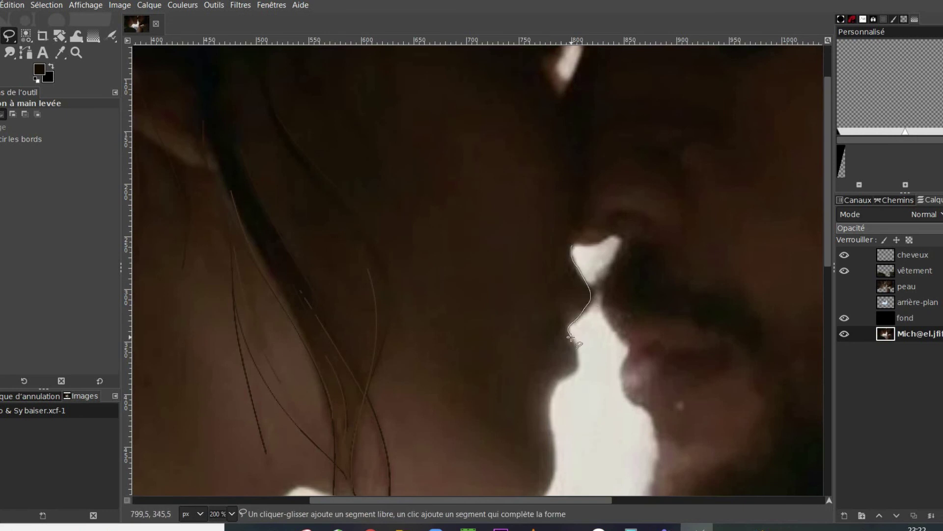
{"action": "left_click_drag", "start_coordinate": [551, 397], "coordinate": [554, 441]}
{"action": "left_click_drag", "start_coordinate": [827, 259], "coordinate": [828, 341]}
{"action": "left_click_drag", "start_coordinate": [554, 248], "coordinate": [552, 288]}
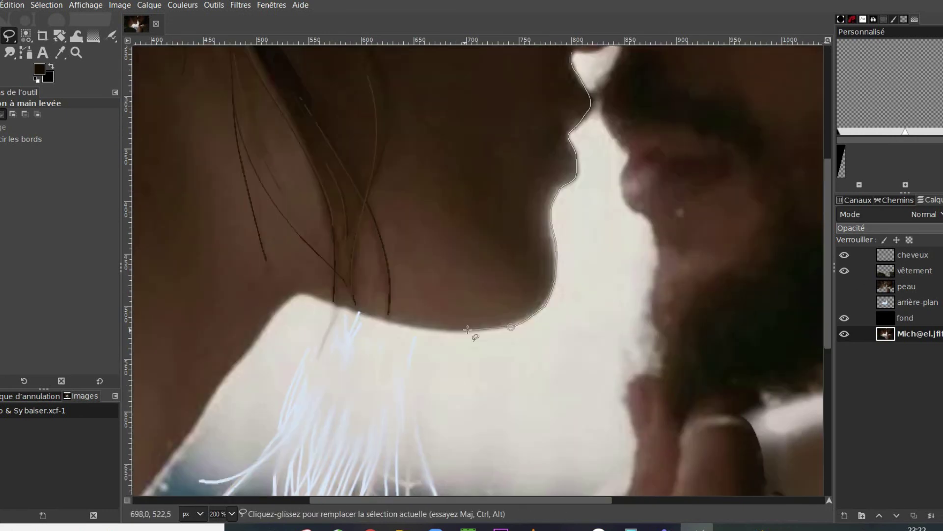
{"action": "left_click_drag", "start_coordinate": [261, 338], "coordinate": [141, 493]}
{"action": "scroll", "coordinate": [260, 366], "scroll_direction": "down", "scroll_amount": 2}
{"action": "mouse_move", "coordinate": [239, 431]}
{"action": "left_mouse_down"}
{"action": "mouse_move", "coordinate": [231, 242]}
{"action": "mouse_move", "coordinate": [486, 25]}
{"action": "left_mouse_up"}
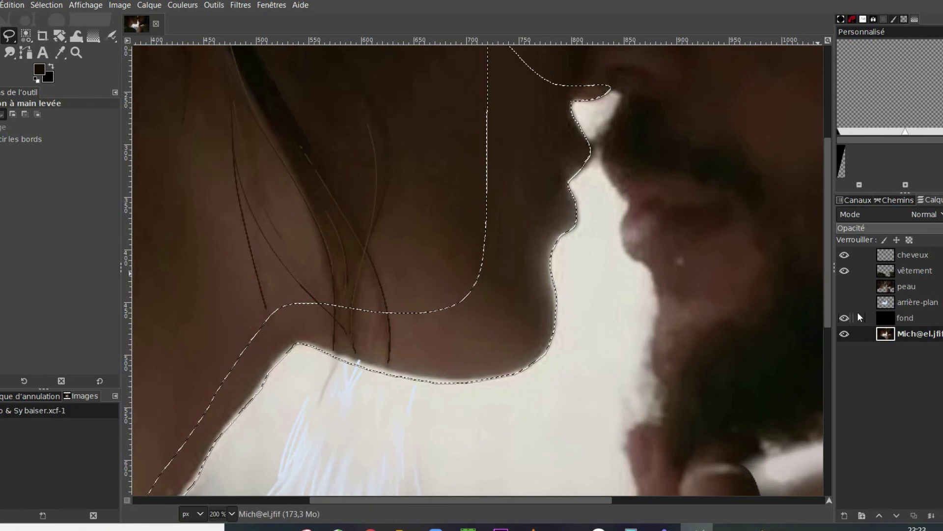
Step: Show the arrière-plan and peau layers, erase the arrière-plan layer inside the selection at size 55 along the left figure's profile, and deselect
{"action": "left_click", "coordinate": [844, 302]}
{"action": "left_click", "coordinate": [886, 302]}
{"action": "left_click", "coordinate": [844, 286]}
{"action": "key", "text": "shift+e"}
{"action": "mouse_move", "coordinate": [162, 357]}
{"action": "left_mouse_down"}
{"action": "mouse_move", "coordinate": [280, 326]}
{"action": "mouse_move", "coordinate": [544, 332]}
{"action": "mouse_move", "coordinate": [558, 110]}
{"action": "mouse_move", "coordinate": [546, 78]}
{"action": "left_mouse_up"}
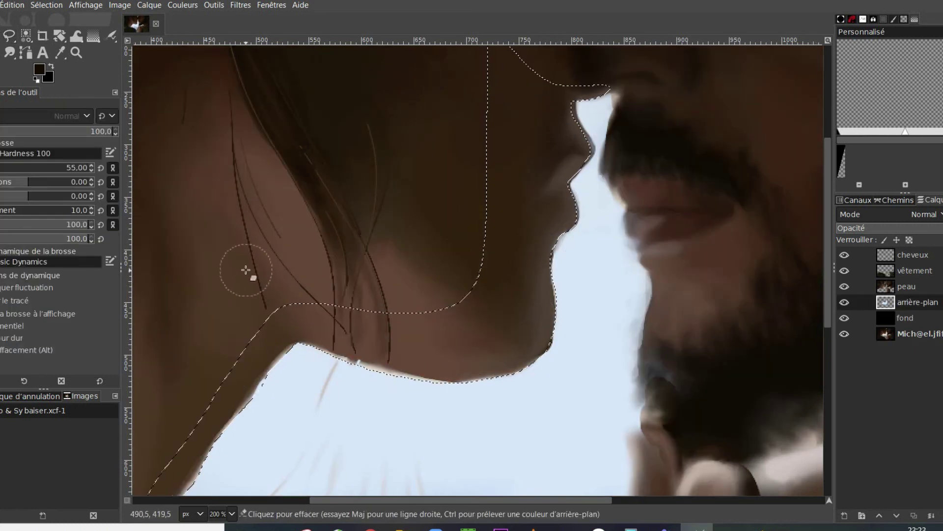
{"action": "key", "text": "ctrl+shift+a"}
Step: Hide the peau and arrière-plan layers and trace a freehand selection on the photo along the right figure's profile, beard and hand
{"action": "left_click", "coordinate": [844, 286]}
{"action": "left_click", "coordinate": [844, 301]}
{"action": "left_click", "coordinate": [916, 334]}
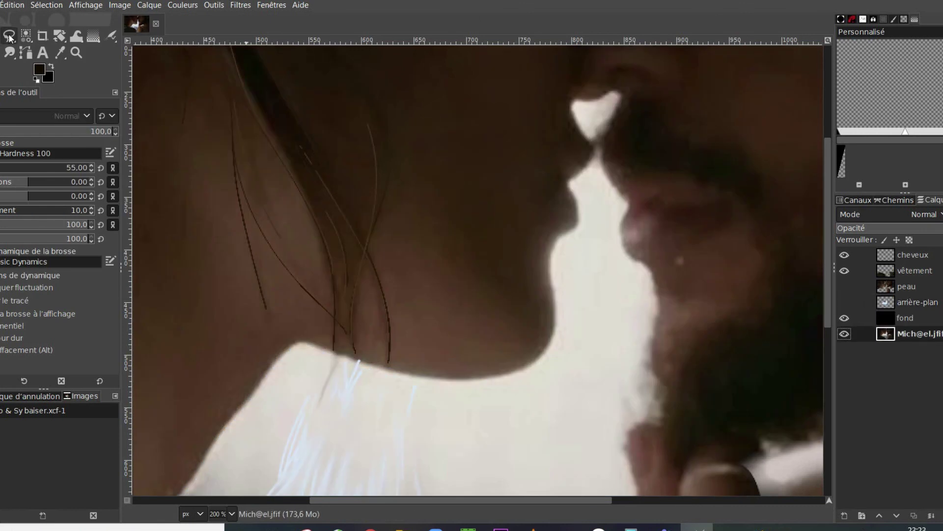
{"action": "key", "text": "f"}
{"action": "left_click", "coordinate": [620, 97]}
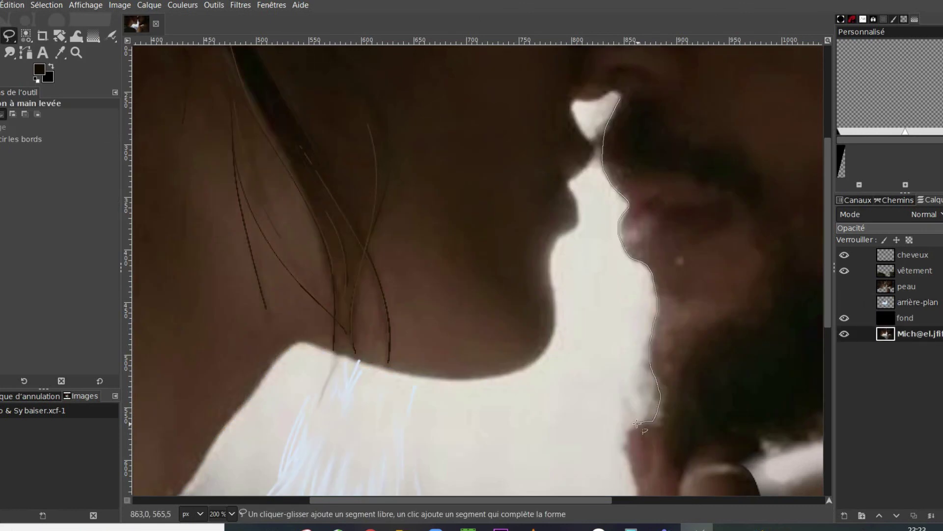
{"action": "left_click_drag", "start_coordinate": [651, 421], "coordinate": [626, 441]}
{"action": "scroll", "coordinate": [627, 440], "scroll_direction": "down", "scroll_amount": 2}
{"action": "mouse_move", "coordinate": [602, 407]}
{"action": "left_mouse_down"}
{"action": "mouse_move", "coordinate": [722, 259]}
{"action": "mouse_move", "coordinate": [621, 97]}
{"action": "left_mouse_up"}
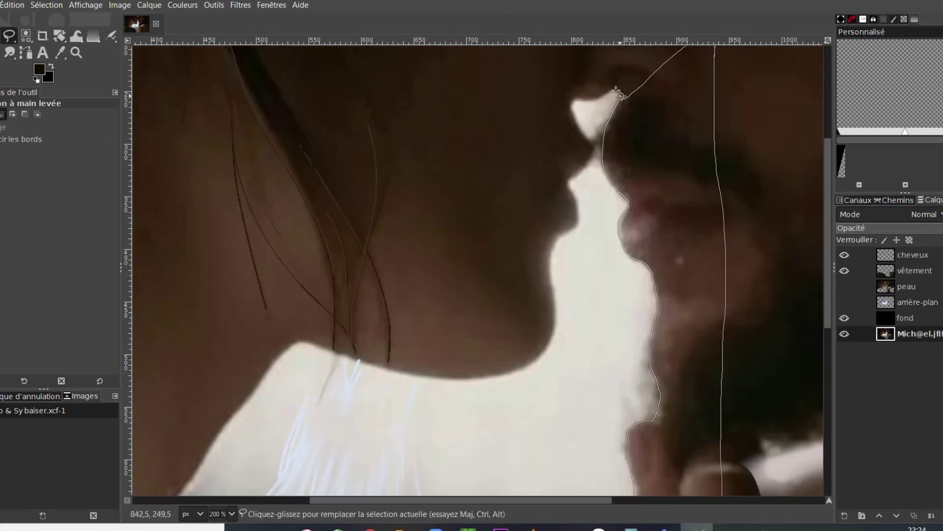
{"action": "key", "text": "Return"}
Step: Show the peau and arrière-plan layers and erase the arrière-plan layer inside the selection along the right figure's lips, beard and fingers
{"action": "left_click", "coordinate": [844, 286]}
{"action": "left_click", "coordinate": [844, 302]}
{"action": "key", "text": "shift+e"}
{"action": "mouse_move", "coordinate": [638, 216]}
{"action": "left_mouse_down"}
{"action": "mouse_move", "coordinate": [657, 431]}
{"action": "mouse_move", "coordinate": [670, 425]}
{"action": "left_mouse_up"}
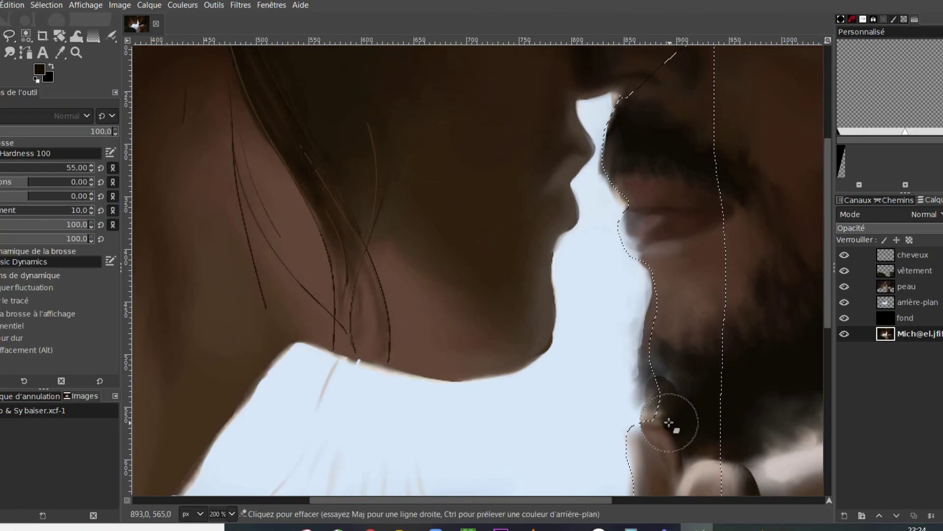
{"action": "left_click", "coordinate": [912, 301]}
{"action": "mouse_move", "coordinate": [613, 190]}
{"action": "left_mouse_down"}
{"action": "mouse_move", "coordinate": [674, 264]}
{"action": "mouse_move", "coordinate": [702, 460]}
{"action": "left_mouse_up"}
{"action": "scroll", "coordinate": [649, 305], "scroll_direction": "down", "scroll_amount": 5}
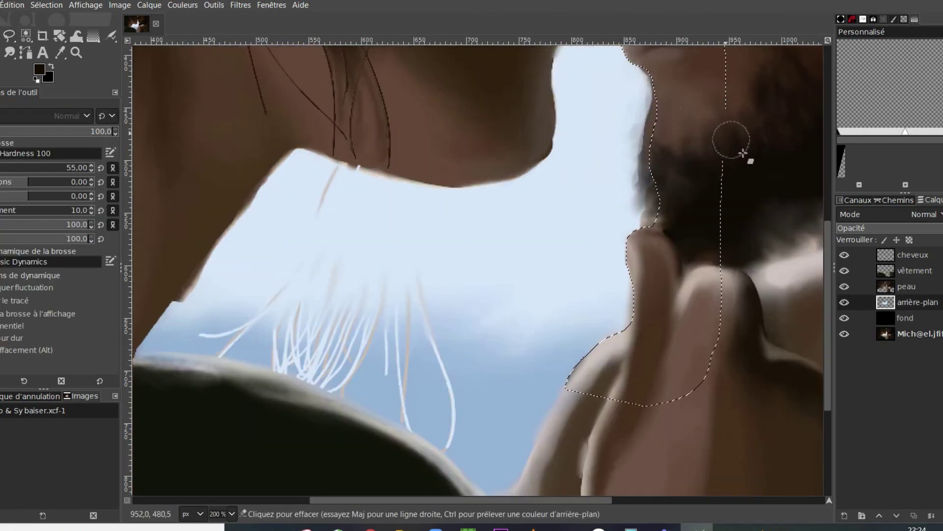
{"action": "scroll", "coordinate": [663, 179], "scroll_direction": "up", "scroll_amount": 5}
Step: Check the arrière-plan layer's visibility, pick its light blue and paint the background gap beside the moustache with a size 5 Paintbrush
{"action": "left_click", "coordinate": [844, 301]}
{"action": "left_click", "coordinate": [844, 301]}
{"action": "left_click", "coordinate": [844, 301]}
{"action": "left_click", "coordinate": [844, 301]}
{"action": "left_click", "coordinate": [60, 52]}
{"action": "left_click", "coordinate": [581, 379]}
{"action": "mouse_move", "coordinate": [110, 36]}
{"action": "left_mouse_down"}
{"action": "mouse_move", "coordinate": [148, 57]}
{"action": "mouse_move", "coordinate": [148, 37]}
{"action": "left_mouse_up"}
{"action": "left_click", "coordinate": [614, 112]}
{"action": "key", "text": "bracketleft"}
{"action": "key", "text": "bracketleft"}
{"action": "key", "text": "bracketleft"}
{"action": "key", "text": "bracketleft"}
{"action": "key", "text": "bracketleft"}
{"action": "key", "text": "bracketleft"}
{"action": "left_click_drag", "start_coordinate": [616, 114], "coordinate": [613, 106]}
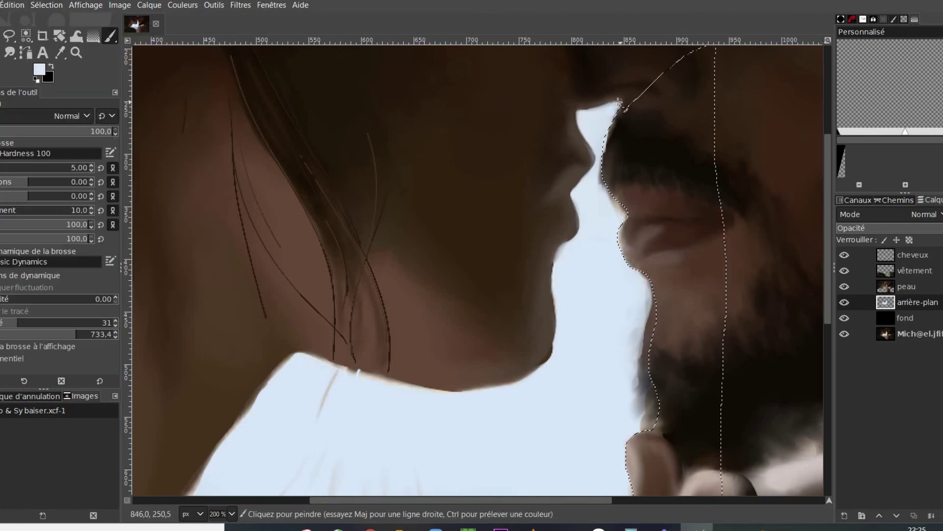
Step: Smudge the arrière-plan layer at size 33 along the left figure's neck and jaw edge and clear the selection
{"action": "left_click", "coordinate": [11, 53]}
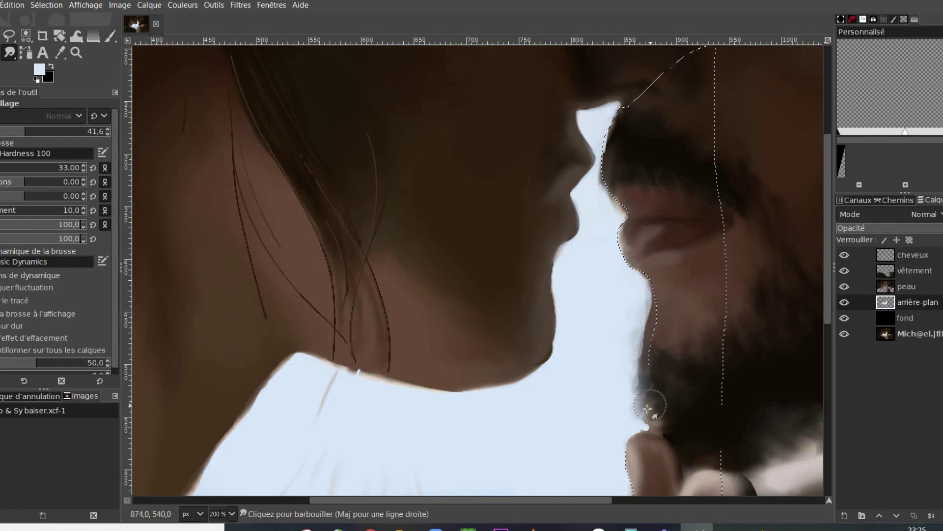
{"action": "scroll", "coordinate": [813, 393], "scroll_direction": "down", "scroll_amount": 5}
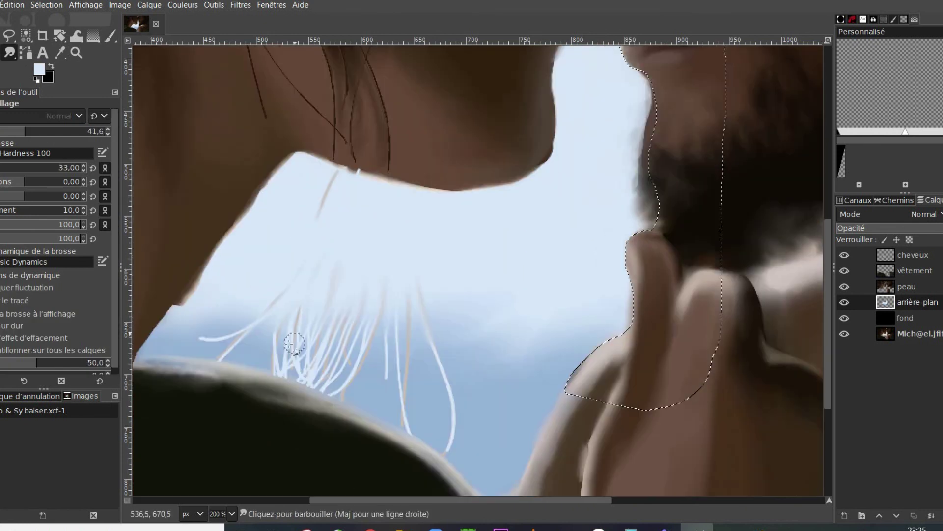
{"action": "mouse_move", "coordinate": [191, 312]}
{"action": "left_mouse_down"}
{"action": "mouse_move", "coordinate": [297, 170]}
{"action": "mouse_move", "coordinate": [367, 184]}
{"action": "mouse_move", "coordinate": [342, 166]}
{"action": "mouse_move", "coordinate": [405, 194]}
{"action": "mouse_move", "coordinate": [468, 196]}
{"action": "left_mouse_up"}
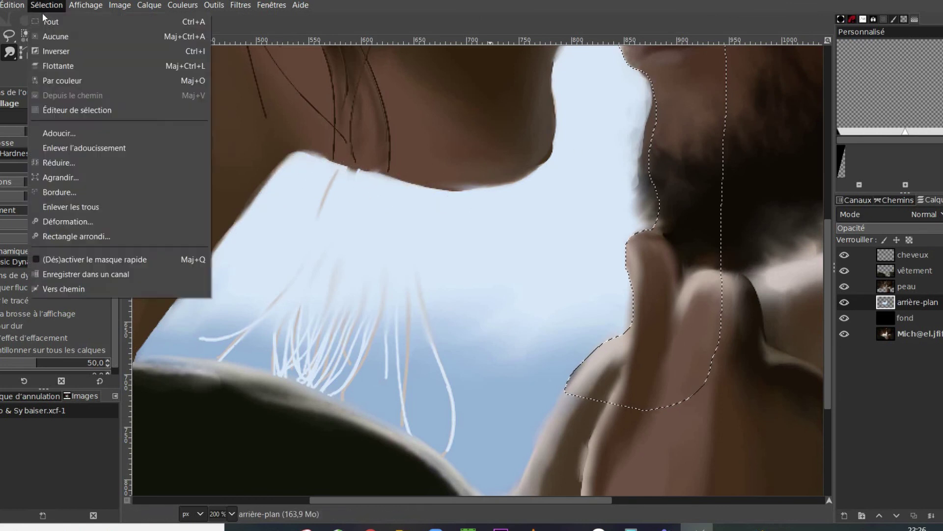
{"action": "key", "text": "ctrl+shift+a"}
Step: Activate the peau layer and pick a light beige from the hand's lit edge as the foreground colour for the Airbrush
{"action": "left_click", "coordinate": [852, 286]}
{"action": "key", "text": "o"}
{"action": "left_click", "coordinate": [581, 379]}
{"action": "key", "text": "p"}
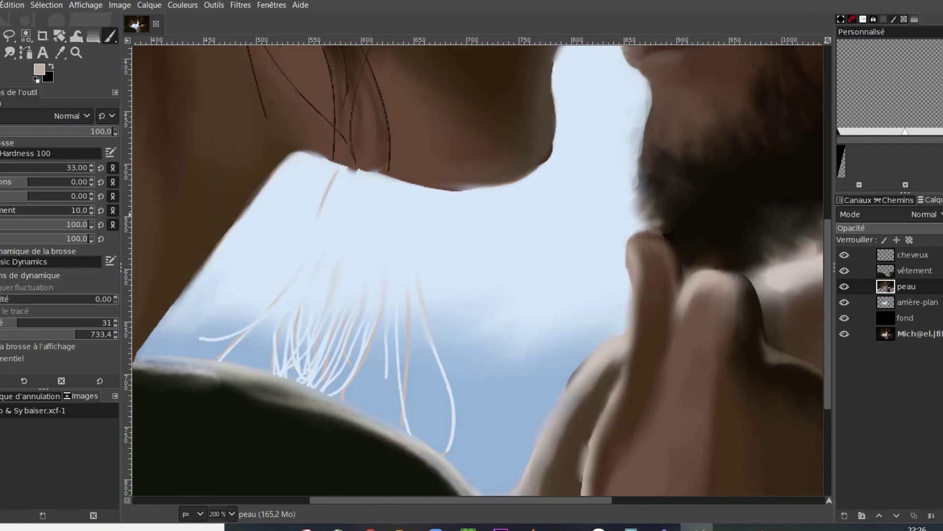
{"action": "key", "text": "a"}
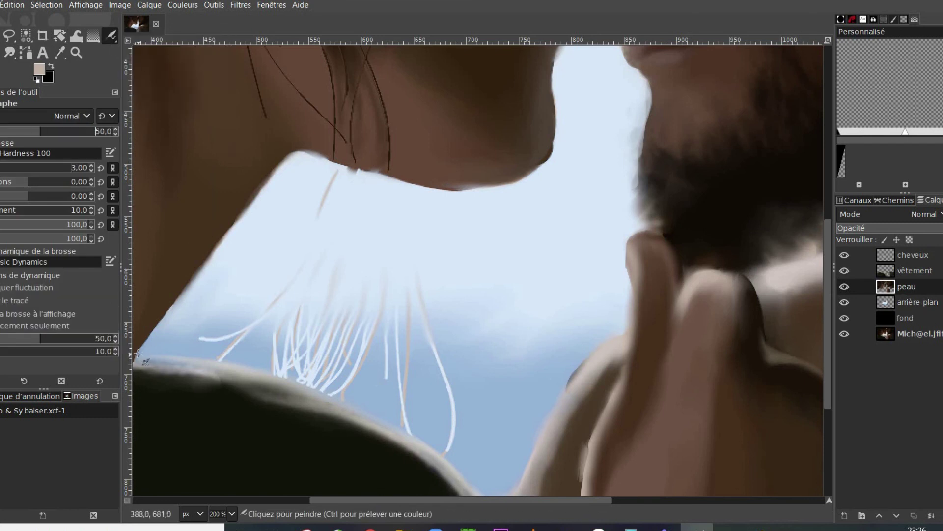
{"action": "scroll", "coordinate": [211, 359], "scroll_direction": "left", "scroll_amount": 3}
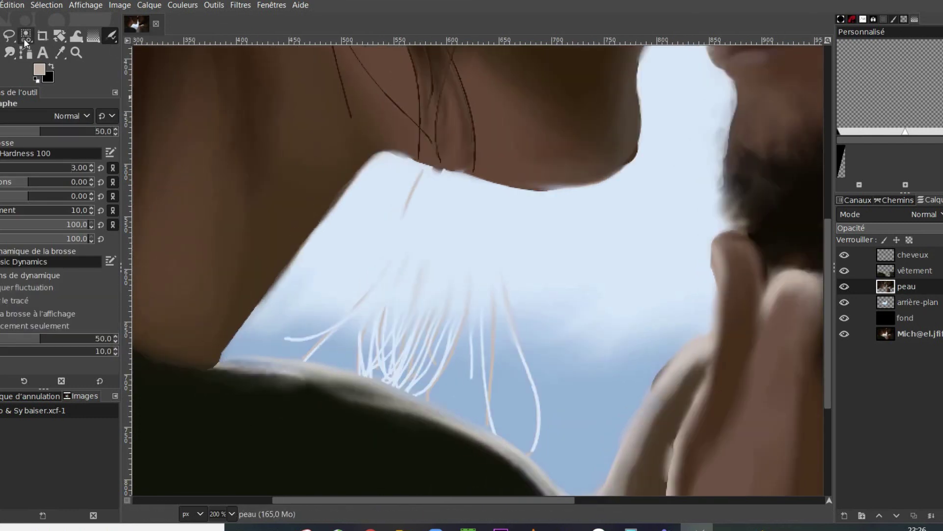
Step: Trace a freehand selection along the left figure's neck, jaw, chin and lips up to the nose, closing it through the face
{"action": "key", "text": "f"}
{"action": "mouse_move", "coordinate": [213, 365]}
{"action": "left_mouse_down"}
{"action": "mouse_move", "coordinate": [356, 175]}
{"action": "mouse_move", "coordinate": [496, 187]}
{"action": "left_mouse_up"}
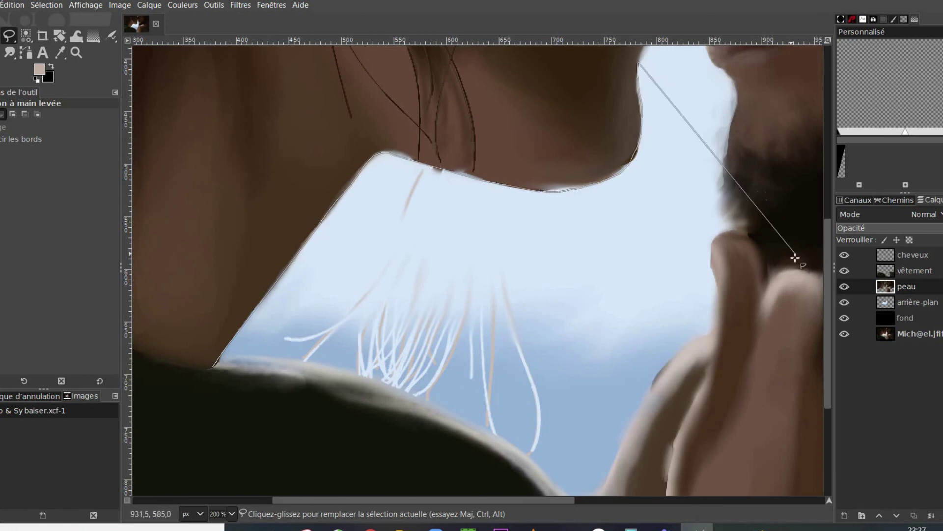
{"action": "scroll", "coordinate": [694, 112], "scroll_direction": "up", "scroll_amount": 5}
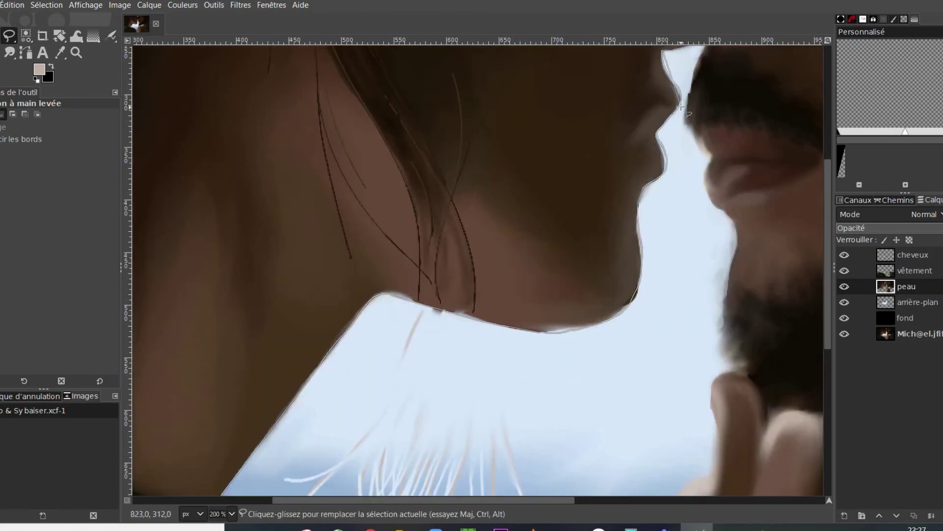
{"action": "scroll", "coordinate": [683, 100], "scroll_direction": "up", "scroll_amount": 2}
{"action": "mouse_move", "coordinate": [714, 126]}
{"action": "left_mouse_down"}
{"action": "mouse_move", "coordinate": [181, 505]}
{"action": "mouse_move", "coordinate": [263, 411]}
{"action": "mouse_move", "coordinate": [338, 293]}
{"action": "mouse_move", "coordinate": [418, 258]}
{"action": "mouse_move", "coordinate": [596, 287]}
{"action": "mouse_move", "coordinate": [623, 272]}
{"action": "mouse_move", "coordinate": [644, 189]}
{"action": "left_mouse_up"}
{"action": "key", "text": "Return"}
Step: Airbrush a light beige rim along the selected neck, jaw, chin and lip edge at size 16
{"action": "left_click", "coordinate": [111, 35]}
{"action": "left_click_drag", "start_coordinate": [666, 132], "coordinate": [661, 95]}
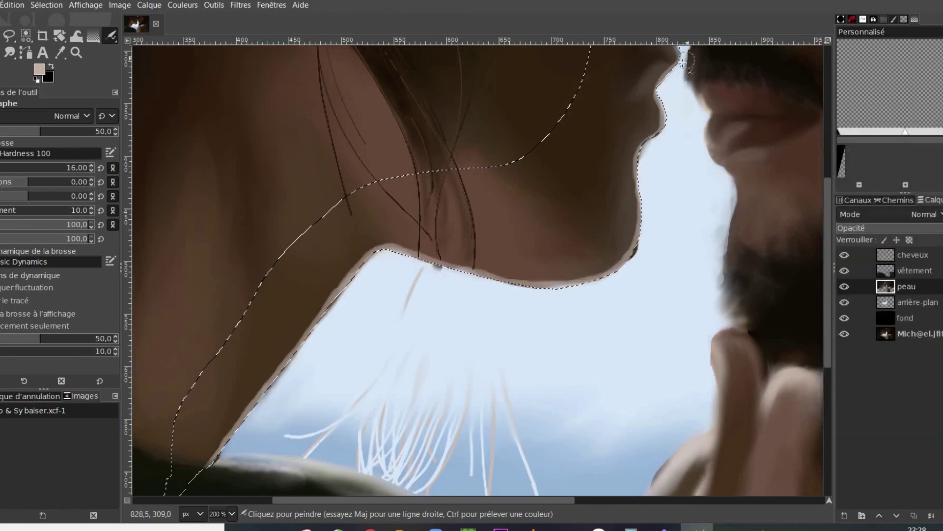
{"action": "scroll", "coordinate": [683, 64], "scroll_direction": "up", "scroll_amount": 3}
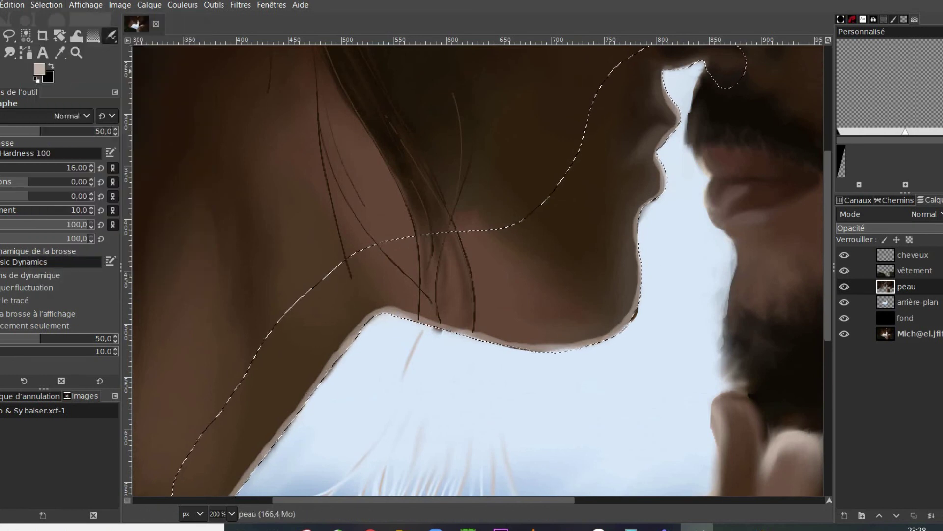
Step: Smudge the light rim into the skin along the neck, jaw, chin and lips at size 19
{"action": "key", "text": "shift+e"}
{"action": "scroll", "coordinate": [529, 353], "scroll_direction": "down", "scroll_amount": 5}
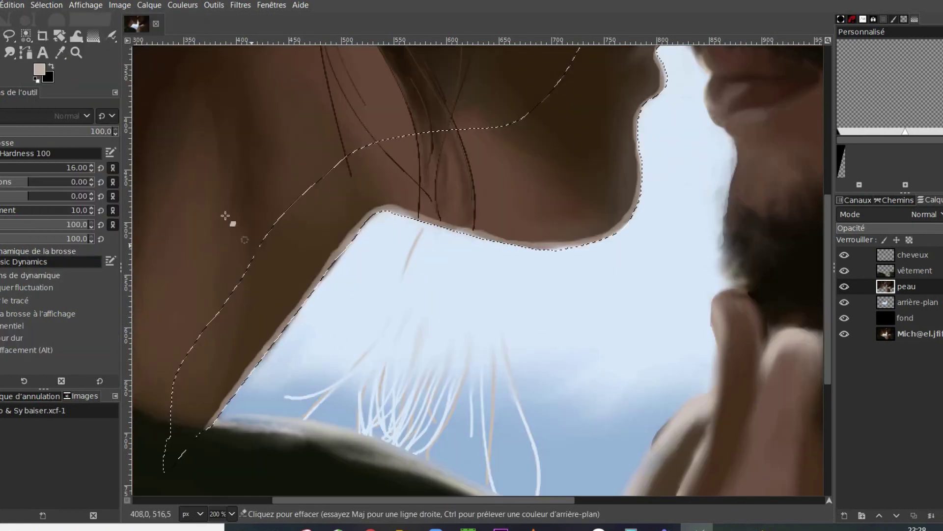
{"action": "key", "text": "s"}
{"action": "mouse_move", "coordinate": [222, 404]}
{"action": "left_mouse_down"}
{"action": "mouse_move", "coordinate": [207, 415]}
{"action": "mouse_move", "coordinate": [231, 373]}
{"action": "left_mouse_up"}
{"action": "left_click", "coordinate": [2, 168]}
{"action": "mouse_move", "coordinate": [267, 344]}
{"action": "left_mouse_down"}
{"action": "mouse_move", "coordinate": [370, 207]}
{"action": "mouse_move", "coordinate": [397, 204]}
{"action": "mouse_move", "coordinate": [515, 238]}
{"action": "mouse_move", "coordinate": [468, 227]}
{"action": "mouse_move", "coordinate": [602, 239]}
{"action": "mouse_move", "coordinate": [635, 208]}
{"action": "mouse_move", "coordinate": [637, 138]}
{"action": "left_mouse_up"}
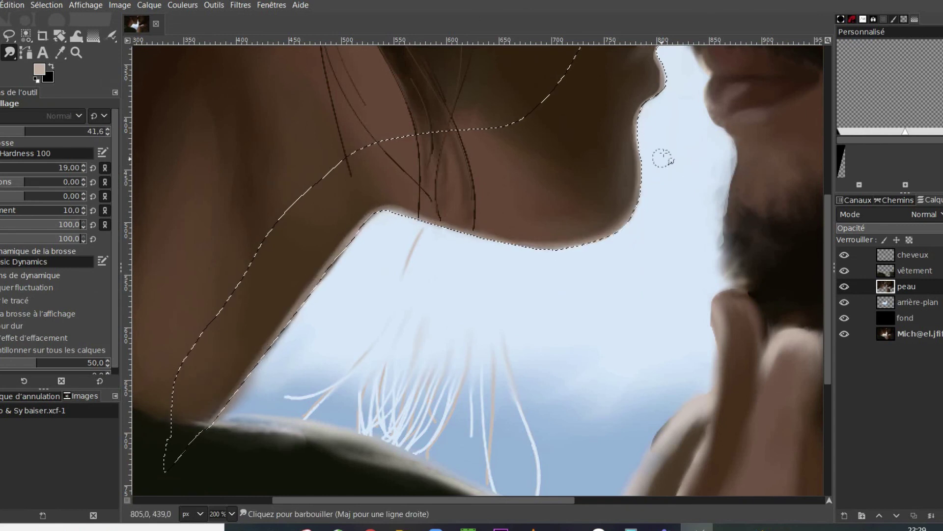
{"action": "scroll", "coordinate": [619, 176], "scroll_direction": "up", "scroll_amount": 5}
{"action": "left_click_drag", "start_coordinate": [660, 213], "coordinate": [654, 185]}
Step: Set the foreground to a light pinkish beige, touch up the rim below the lower lip at size 19 and clear the selection
{"action": "key", "text": "o"}
{"action": "left_click", "coordinate": [656, 210]}
{"action": "key", "text": "a"}
{"action": "left_click", "coordinate": [39, 69]}
{"action": "left_click", "coordinate": [174, 230]}
{"action": "left_click", "coordinate": [175, 272]}
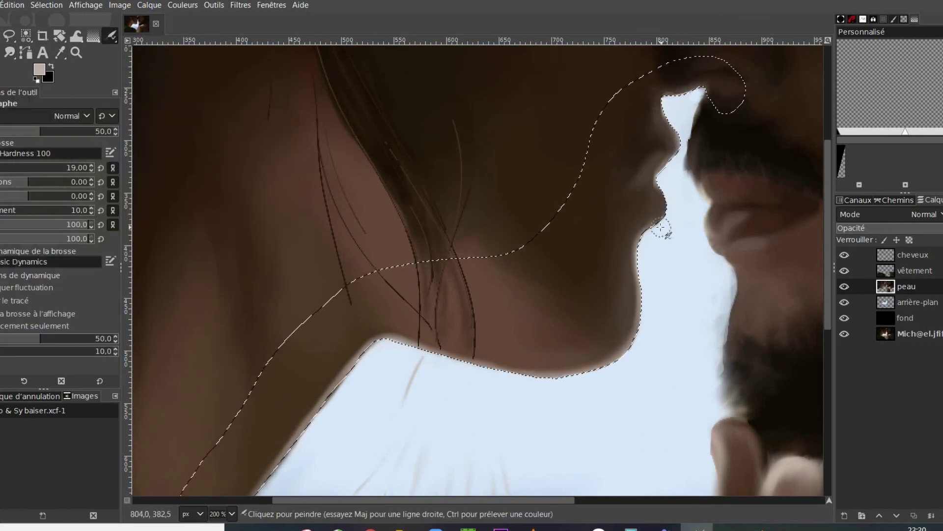
{"action": "key", "text": "s"}
{"action": "key", "text": "ctrl+shift+a"}
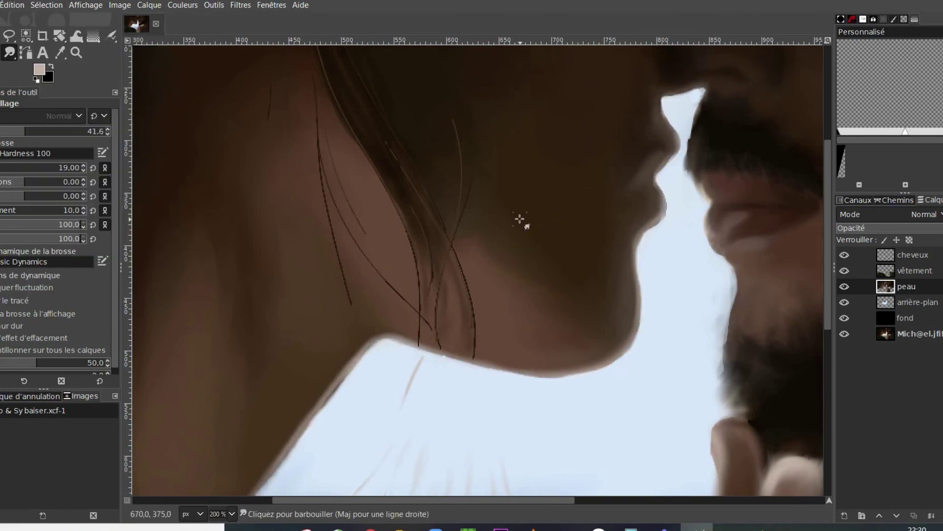
Step: View the whole painting and save the image
{"action": "key", "text": "minus"}
{"action": "key", "text": "minus"}
{"action": "key", "text": "minus"}
{"action": "key", "text": "ctrl+s"}
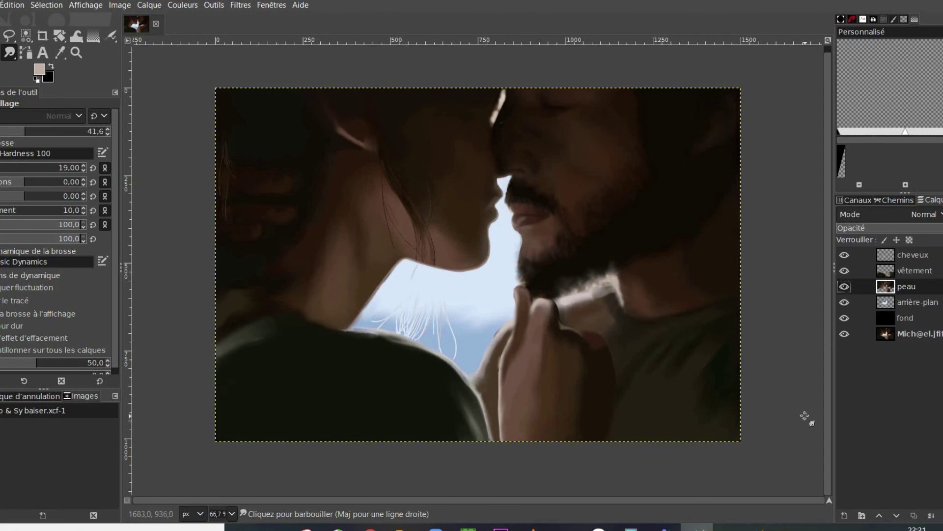
Step: Activate the vêtement layer, pick the grey-beige from the left sleeve's lit edge and ready the Paintbrush
{"action": "left_click", "coordinate": [60, 52]}
{"action": "left_click", "coordinate": [914, 270]}
{"action": "left_click", "coordinate": [477, 430]}
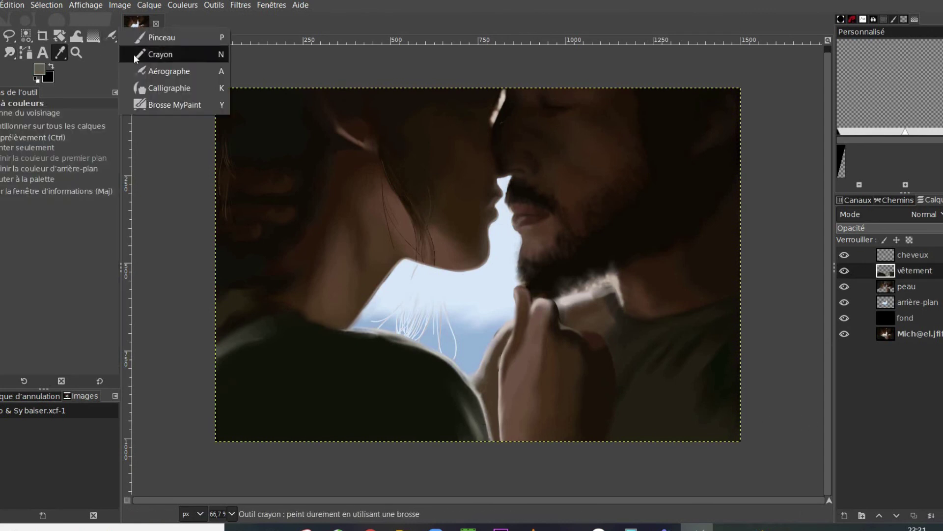
{"action": "left_click", "coordinate": [131, 40]}
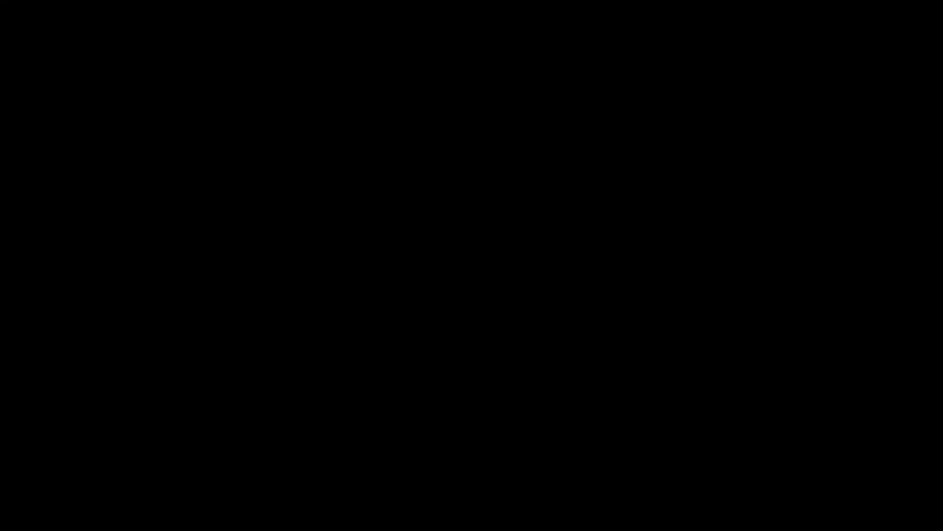